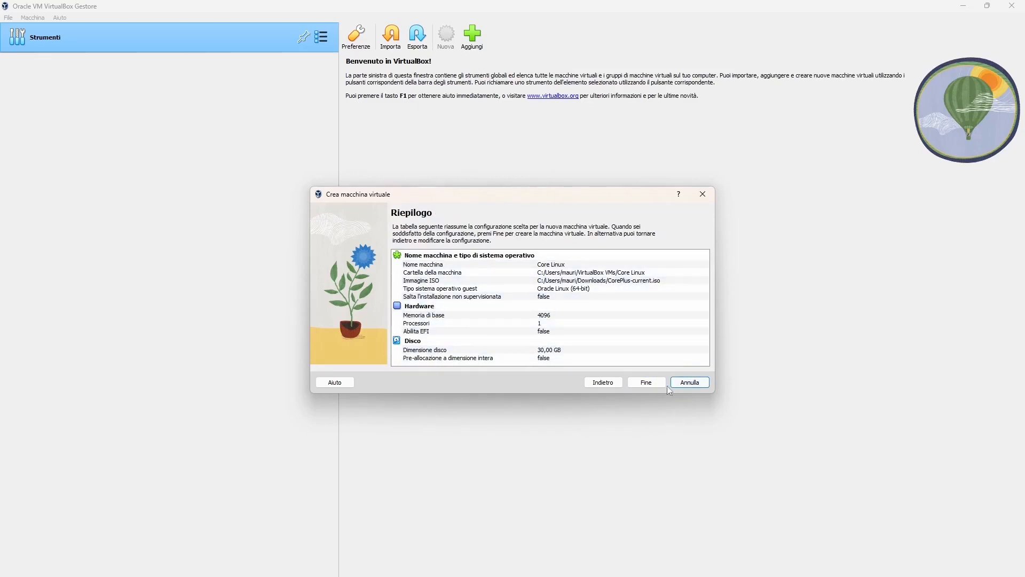
- Finish creating the Core Linux virtual machine from the configuration summary and start it
click(647, 383)
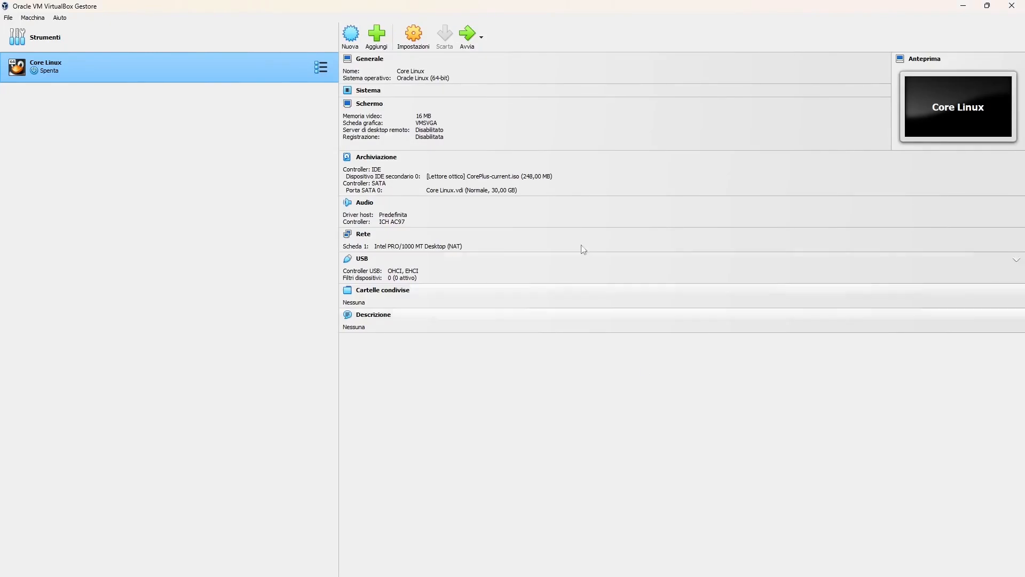
click(463, 44)
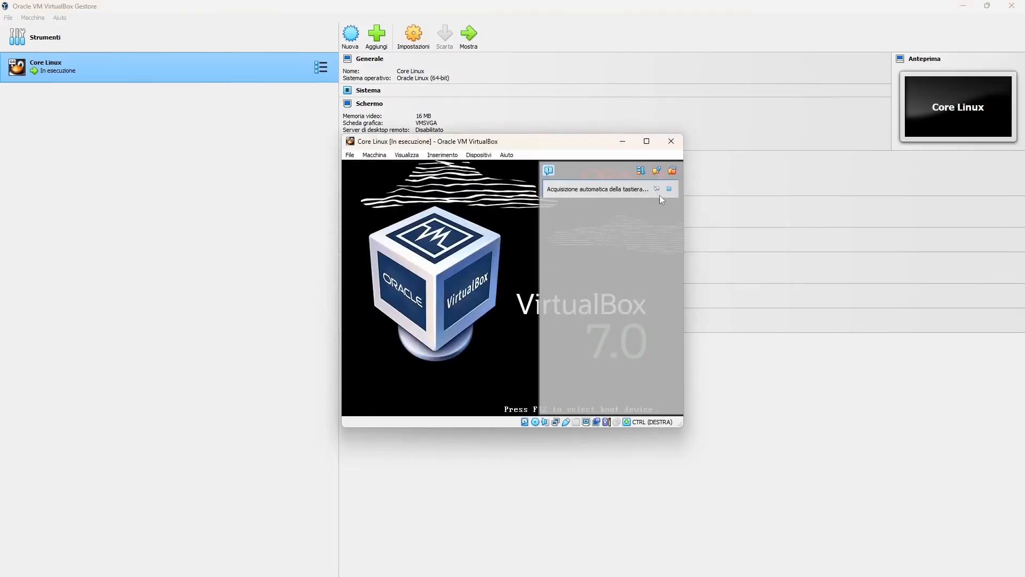
mouse_move(673, 192)
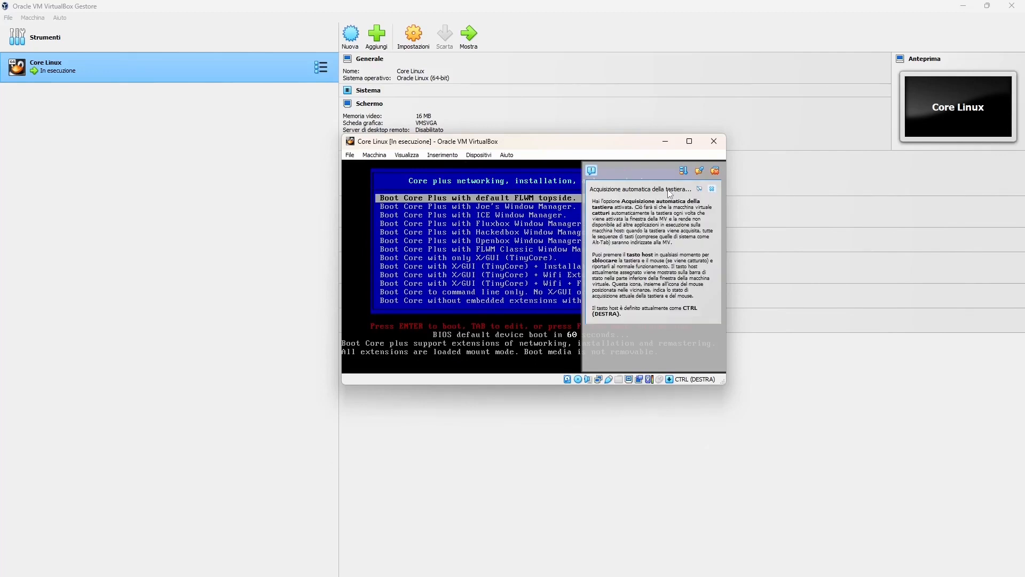
click(712, 189)
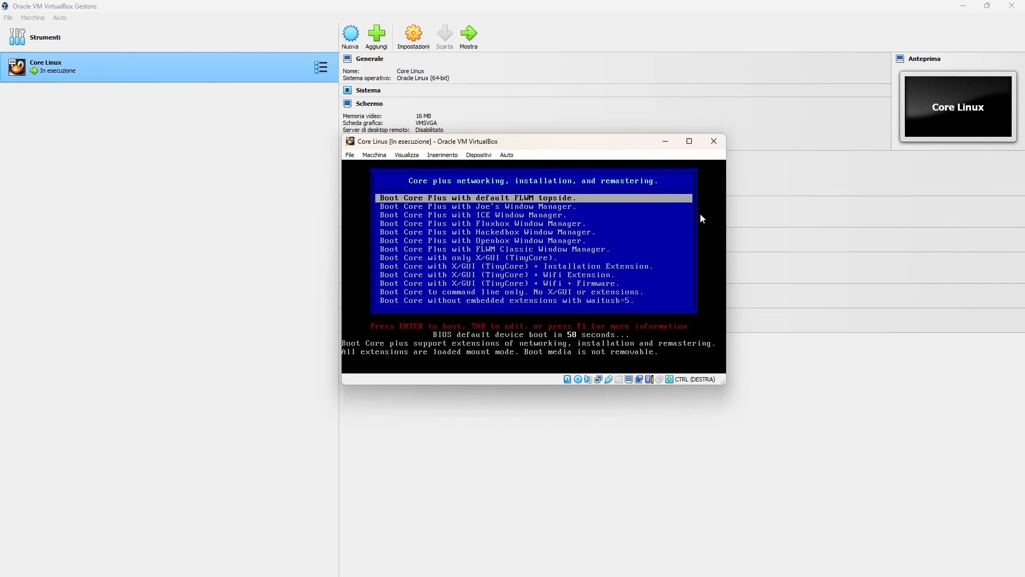
- Look through the Core Plus boot entries, including the alternate window managers, TinyCore, Wifi and command-line options
key(Down)
key(Down)
key(Down)
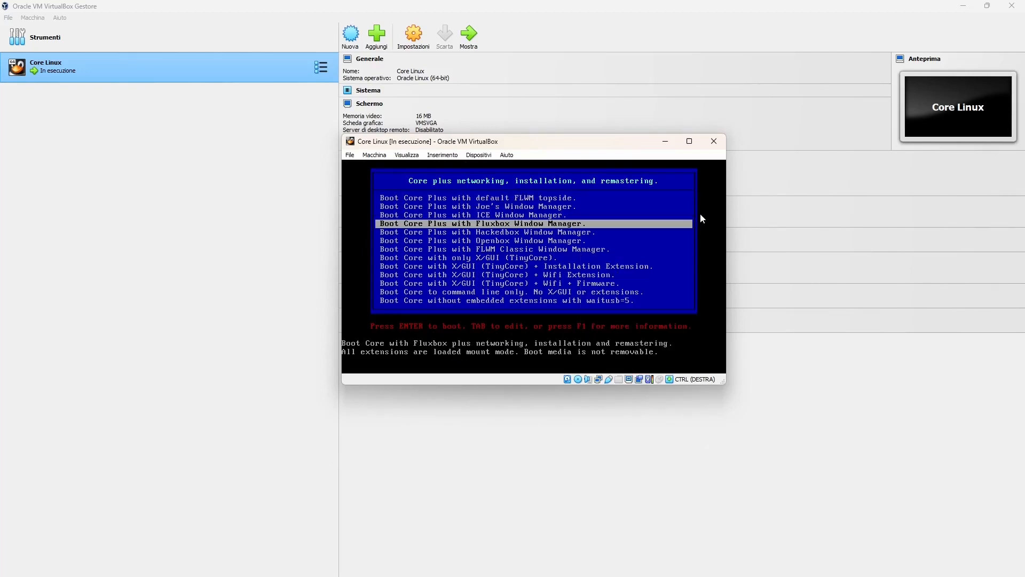
key(Down)
key(Down)
key(Down)
key(Down)
key(Down)
key(Down)
key(Down)
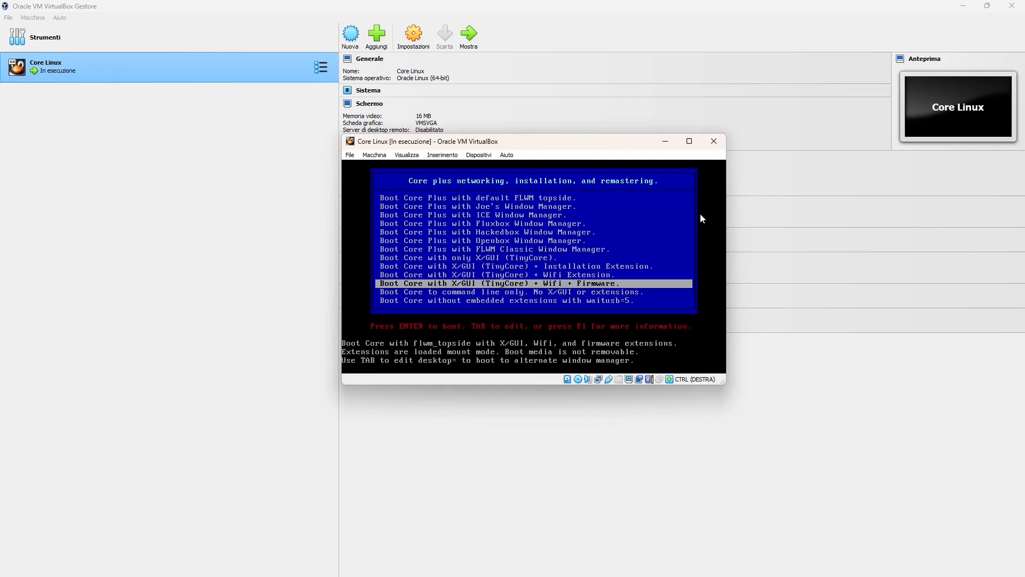
key(Down)
key(Down)
key(Up)
key(Up)
key(Up)
key(Up)
key(Up)
key(Up)
key(Up)
key(Up)
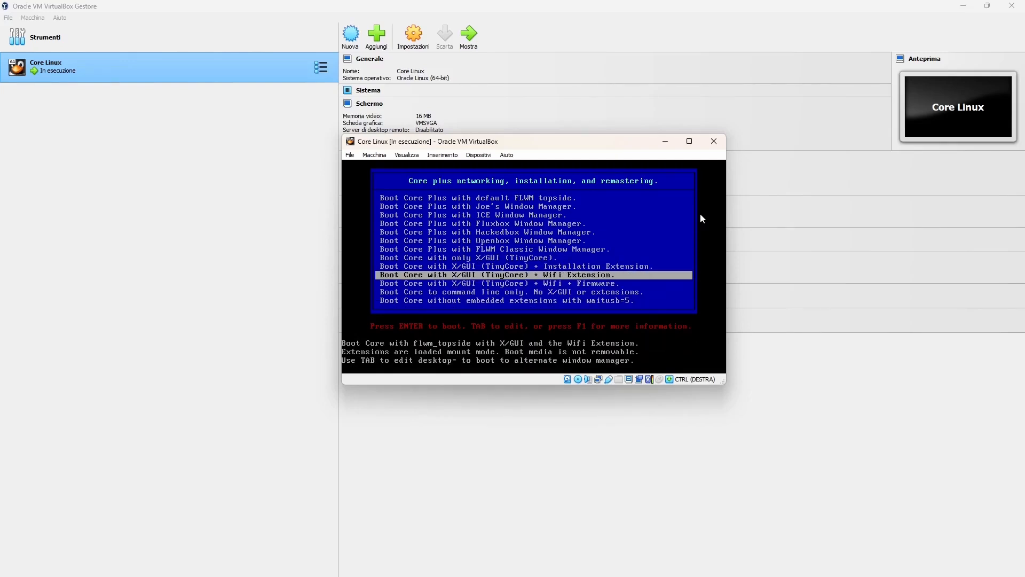
key(Up)
key(Up)
key(Up)
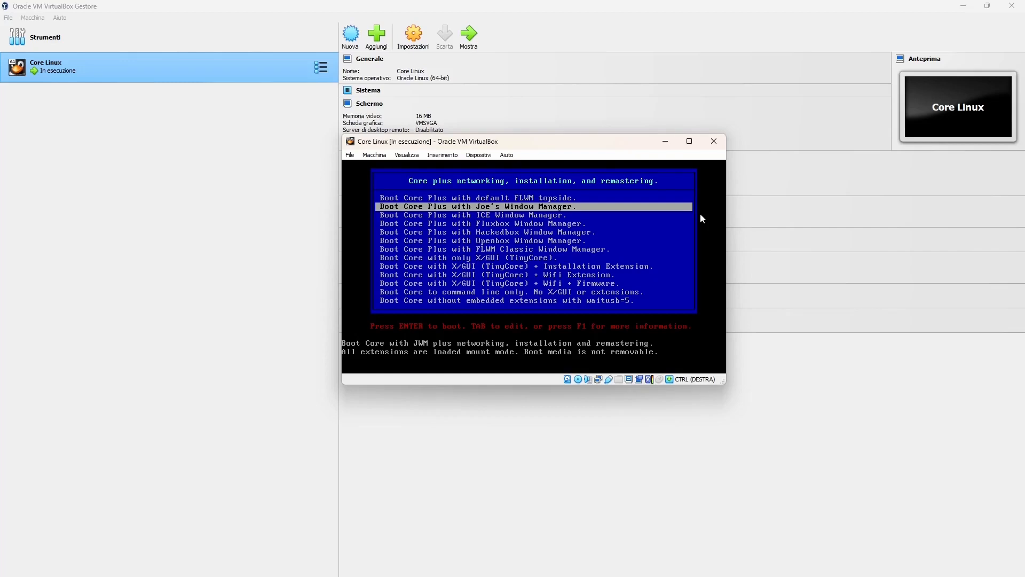
- Boot Core Plus with the default FLWM topside entry
key(Down)
key(Up)
key(Up)
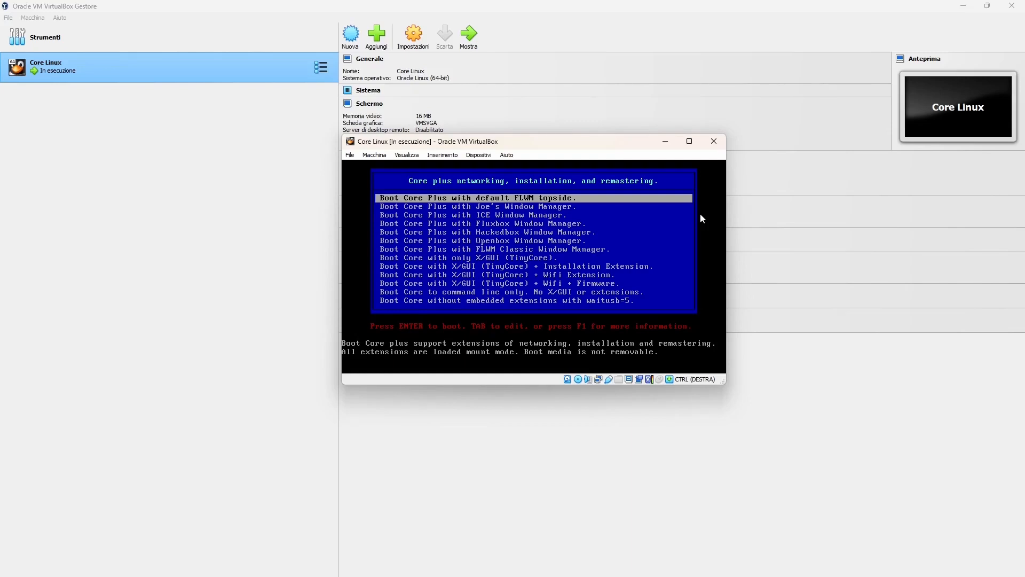
key(Return)
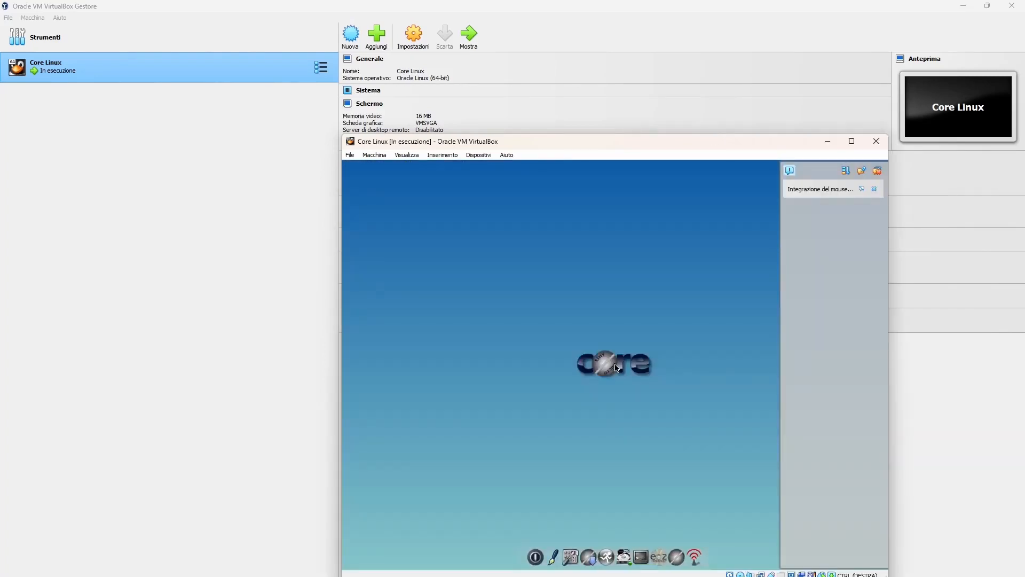
- Maximize the virtual machine window and switch it to full-screen mode
click(852, 141)
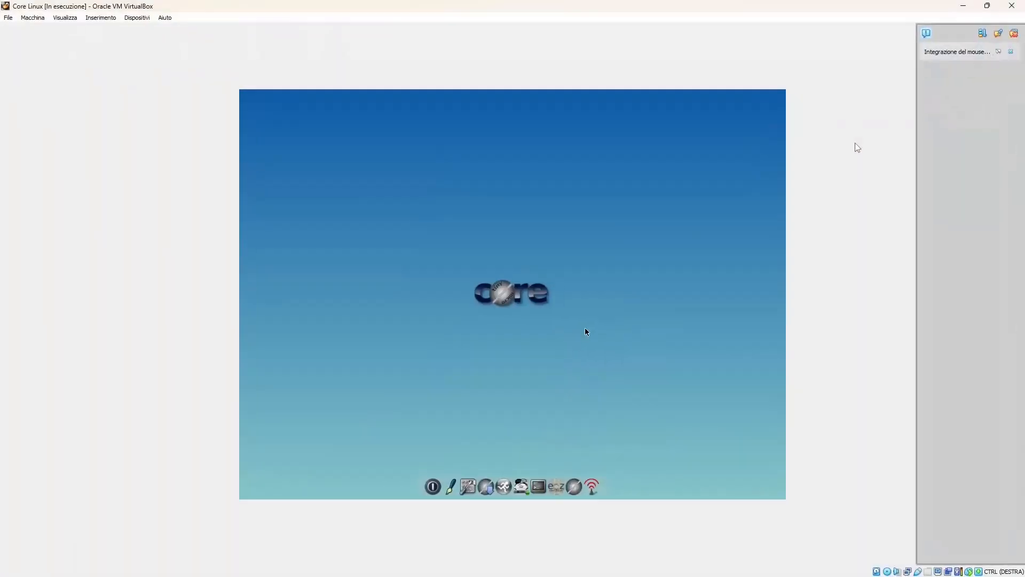
click(55, 17)
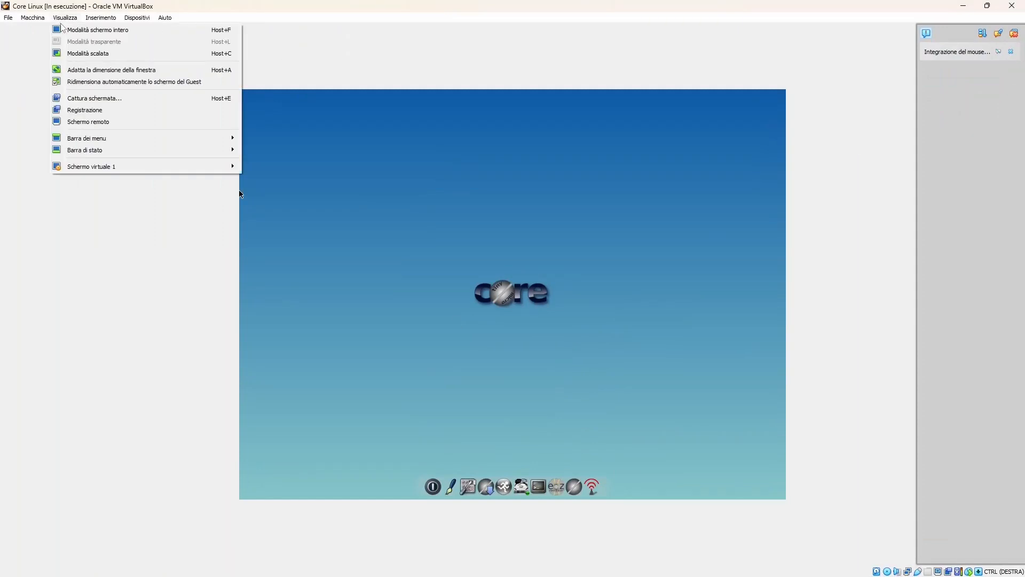
click(65, 30)
click(487, 342)
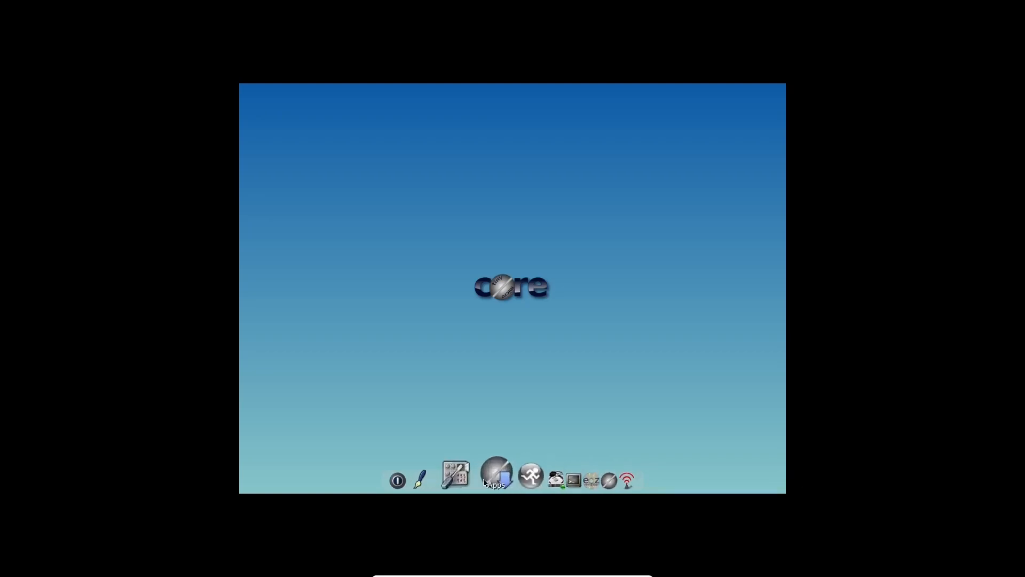
- Enter "Hello This is Core Linux" in a new text editor document and close it without saving
click(455, 474)
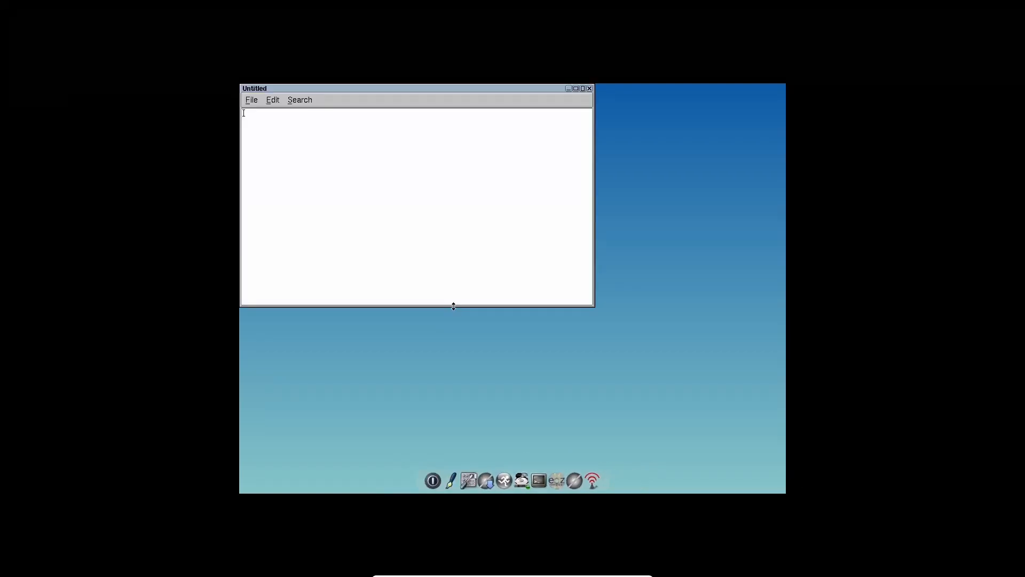
text(Hello This is Core Linux)
click(588, 89)
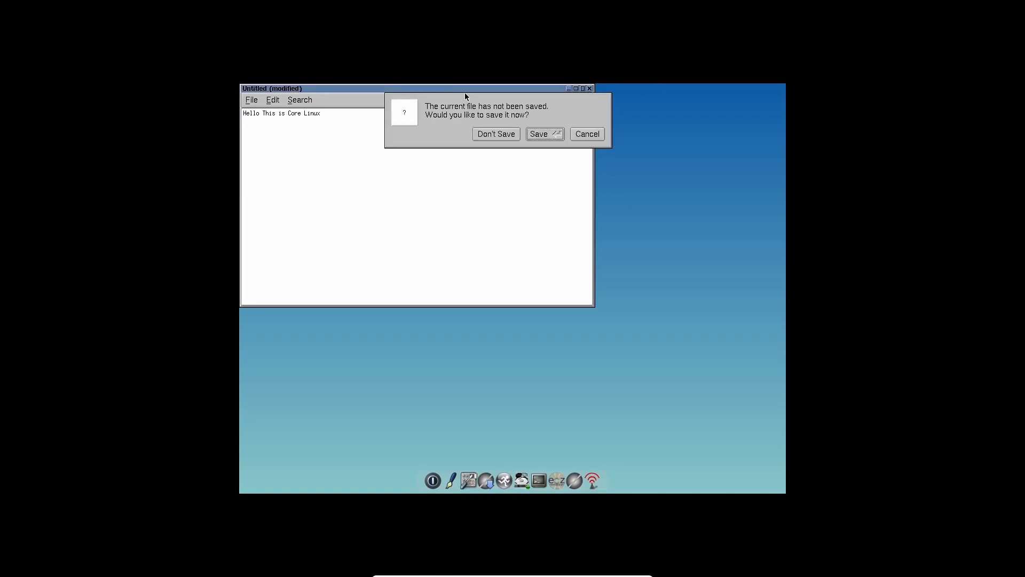
click(500, 134)
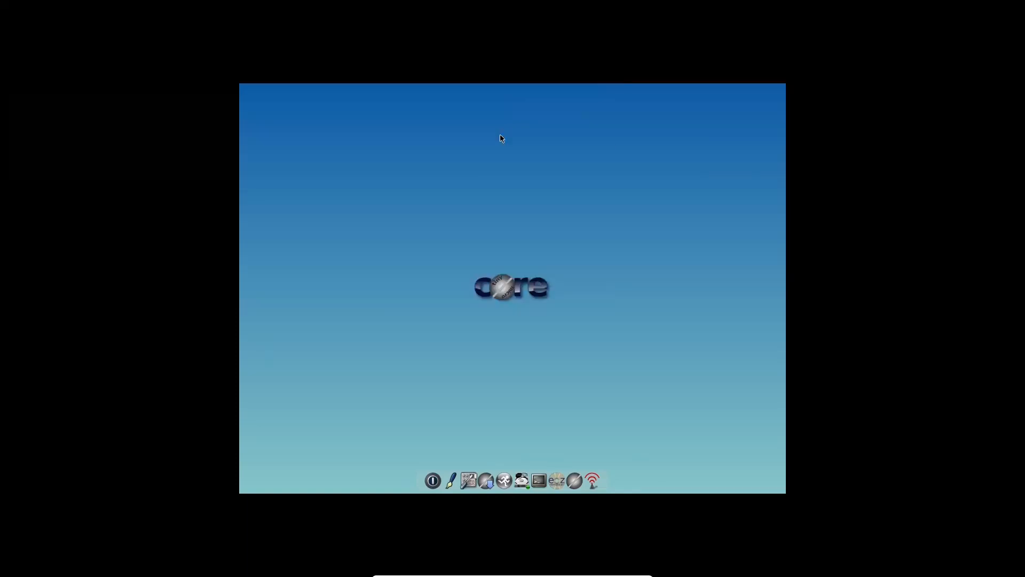
- Open System Stats from the Core control panel and examine the CPU information in an enlarged window
click(469, 481)
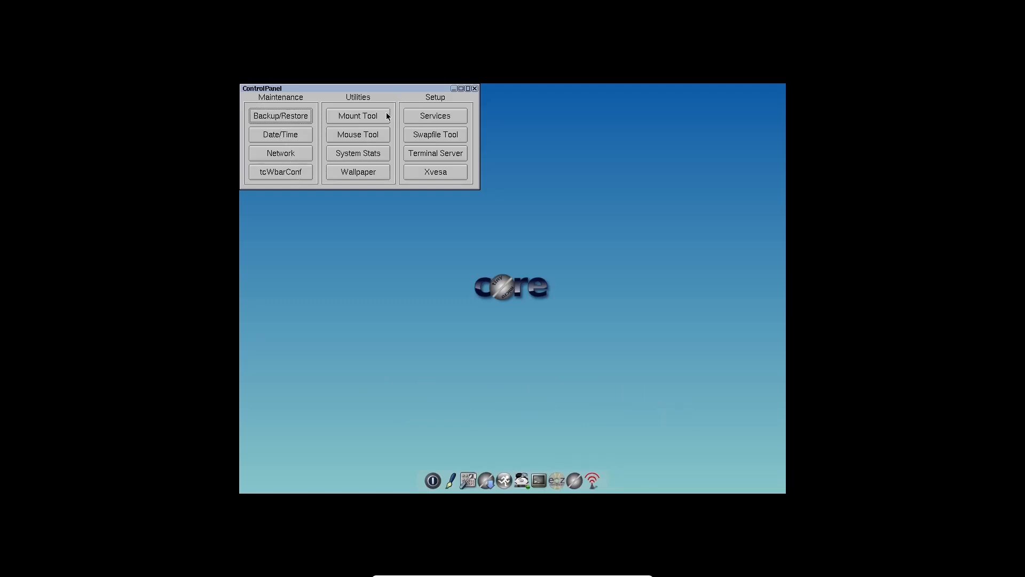
click(378, 157)
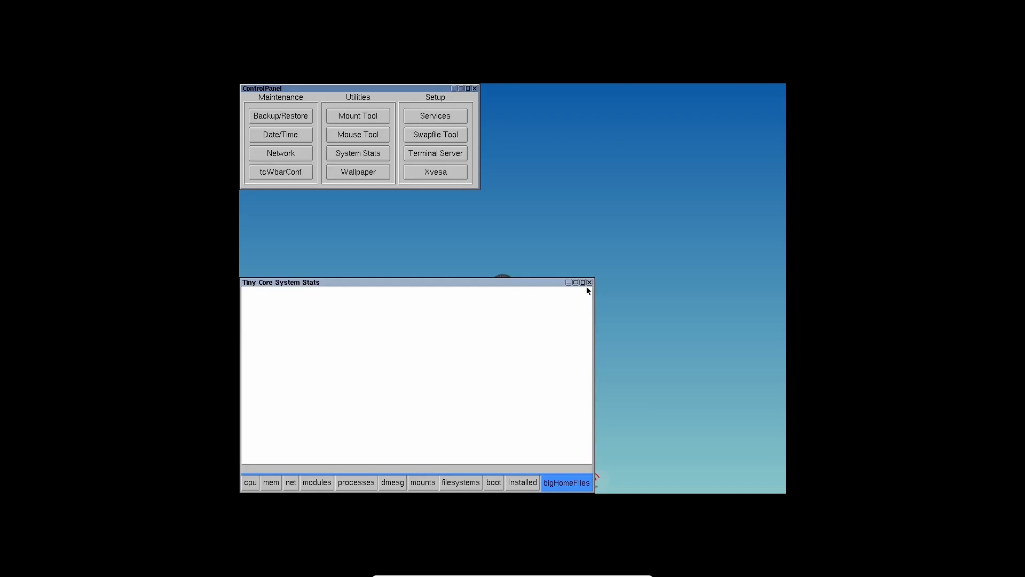
click(249, 482)
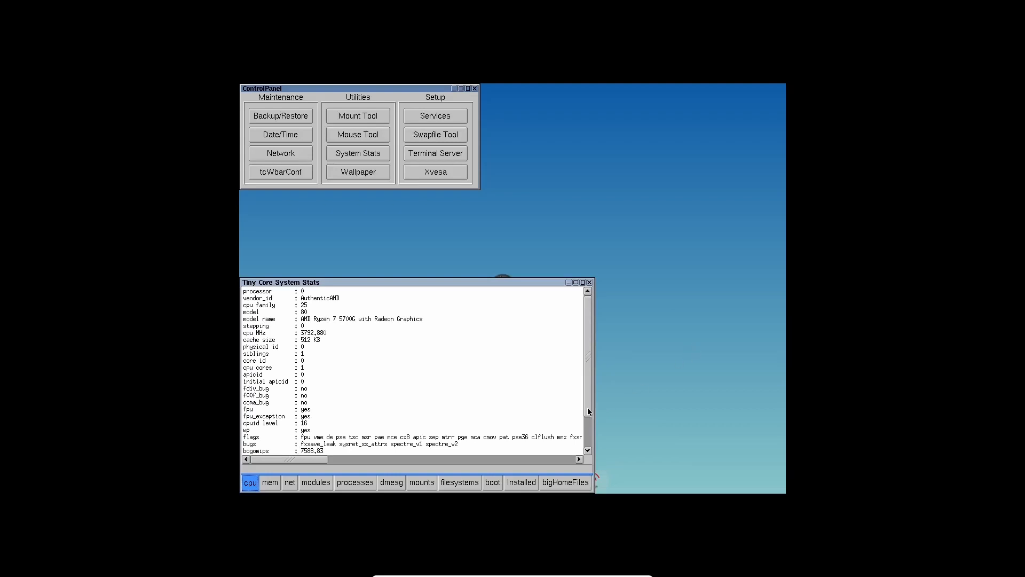
scroll(588, 319, down, 2)
scroll(590, 361, up, 2)
click(582, 282)
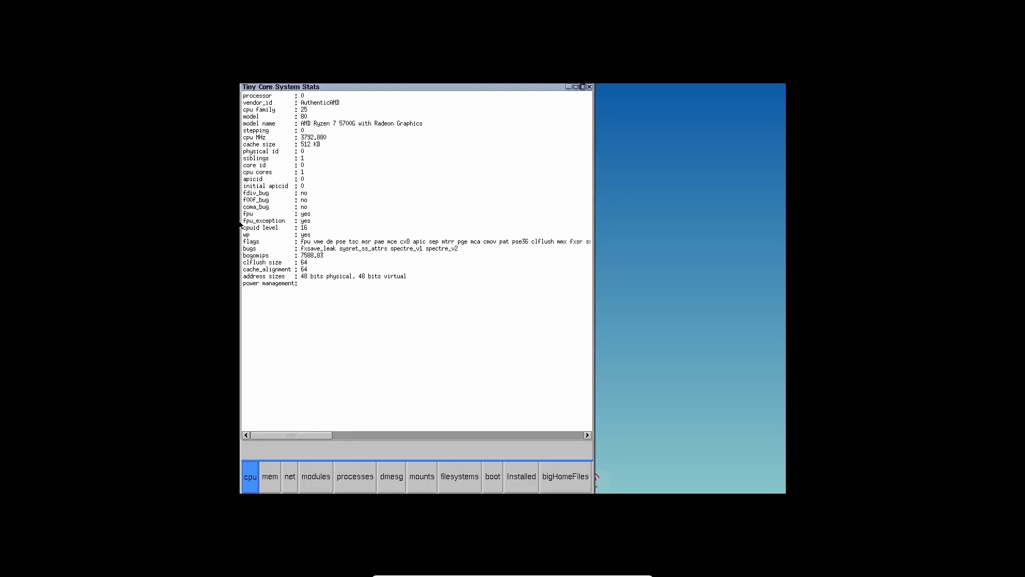
- Examine the memory, network, modules and processes statistics and the kernel version in the dmesg log
key(Right)
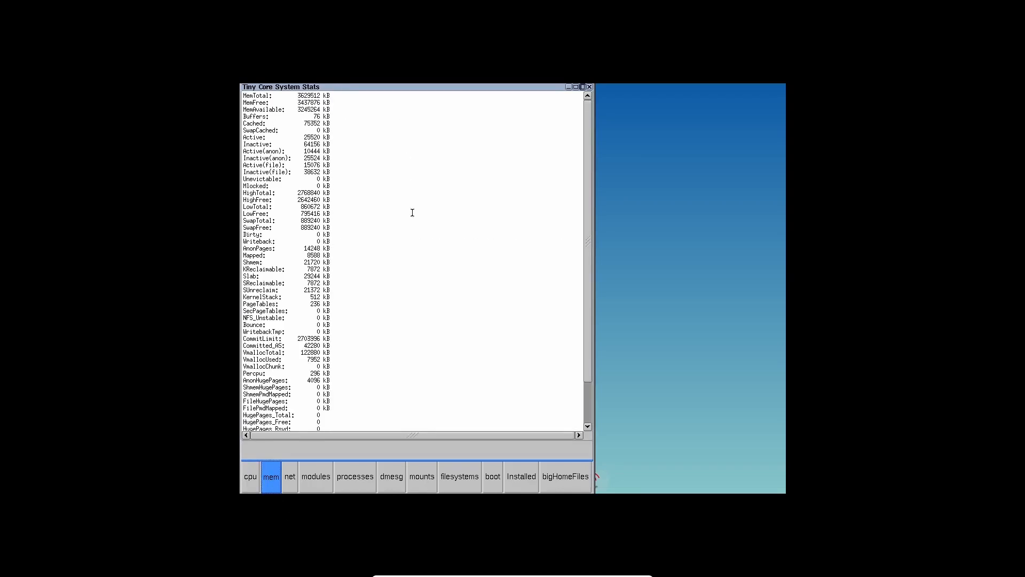
drag(592, 256, 596, 280)
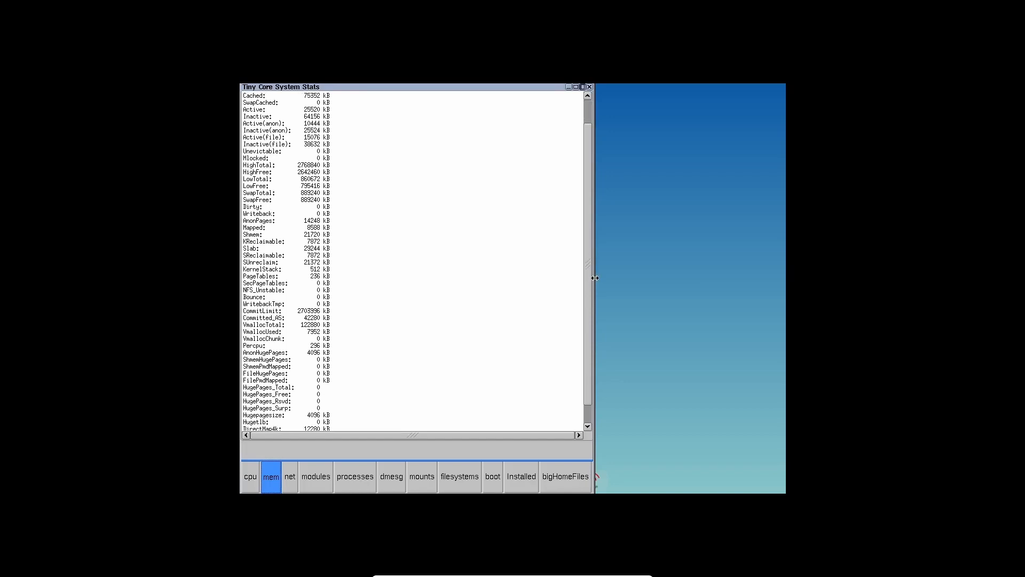
key(Right)
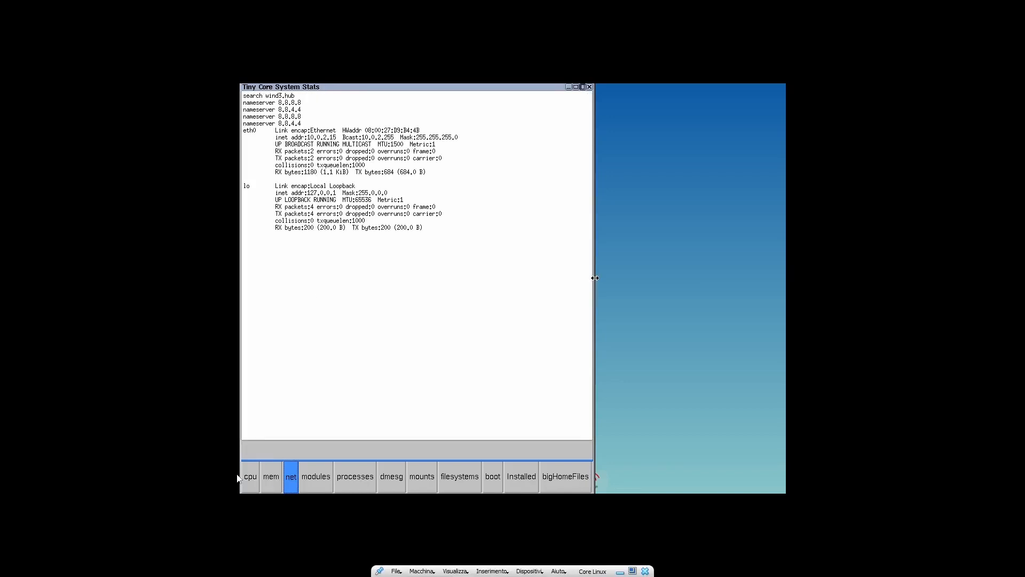
key(Right)
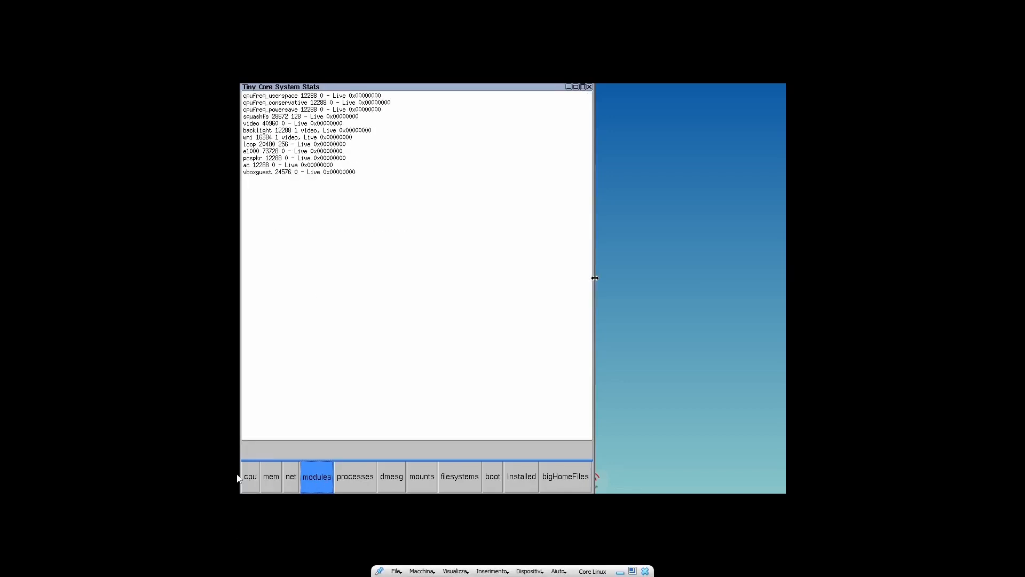
key(Right)
key(Right)
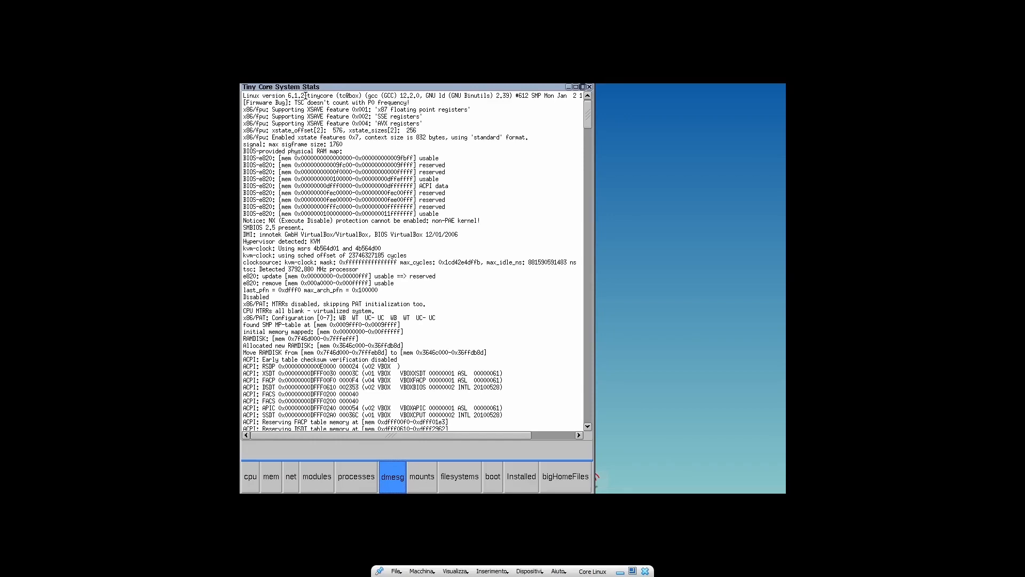
drag(301, 96, 275, 102)
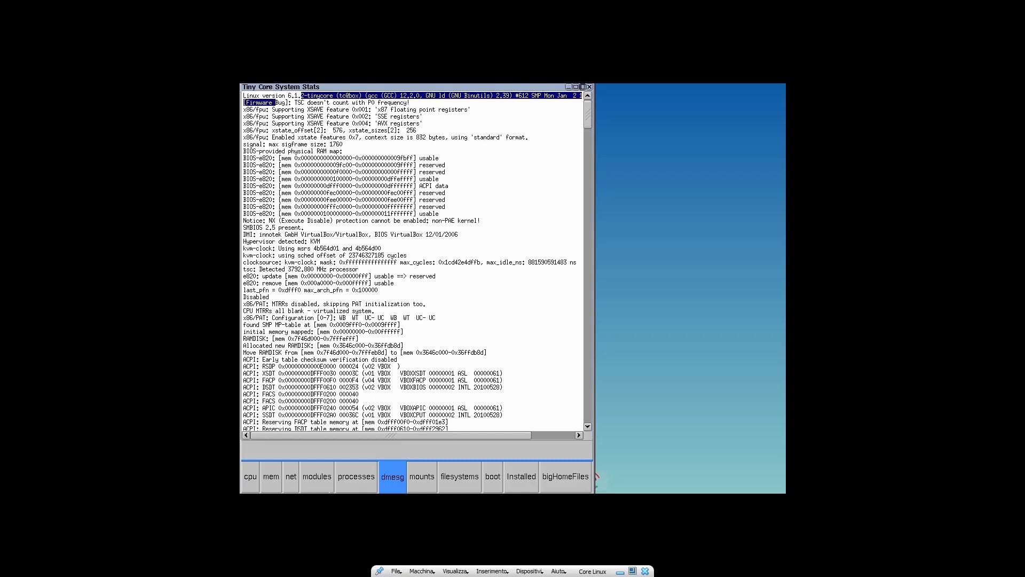
- Review the mounts, filesystems, boot, installed extensions and big home files statistics, and close System Stats
click(424, 478)
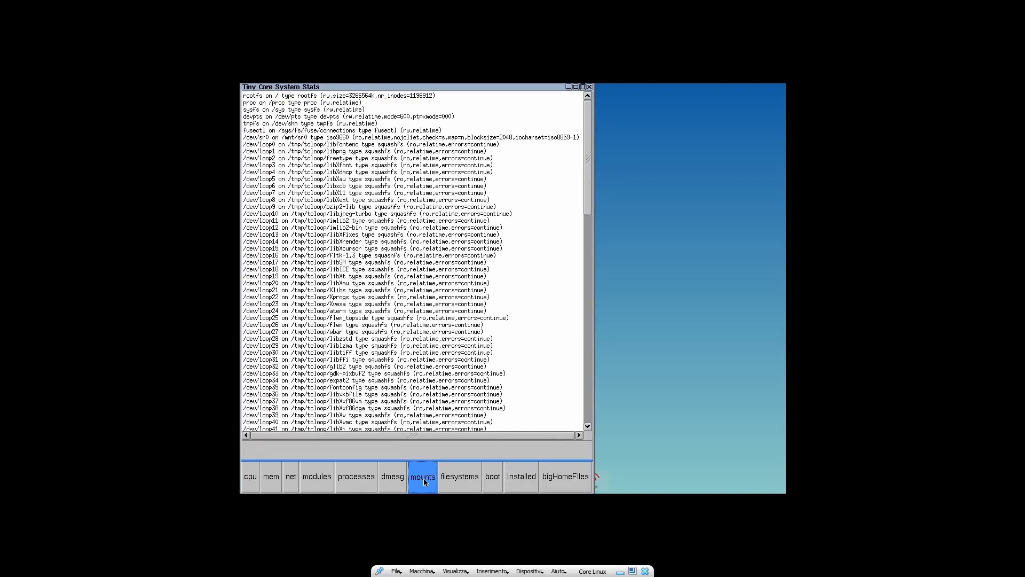
click(453, 479)
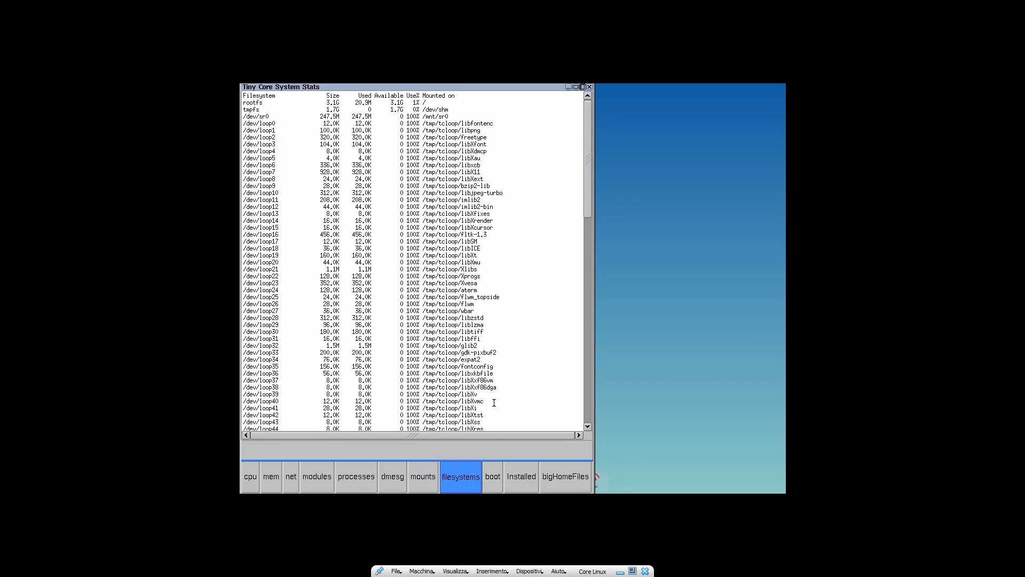
scroll(495, 476, down, 1)
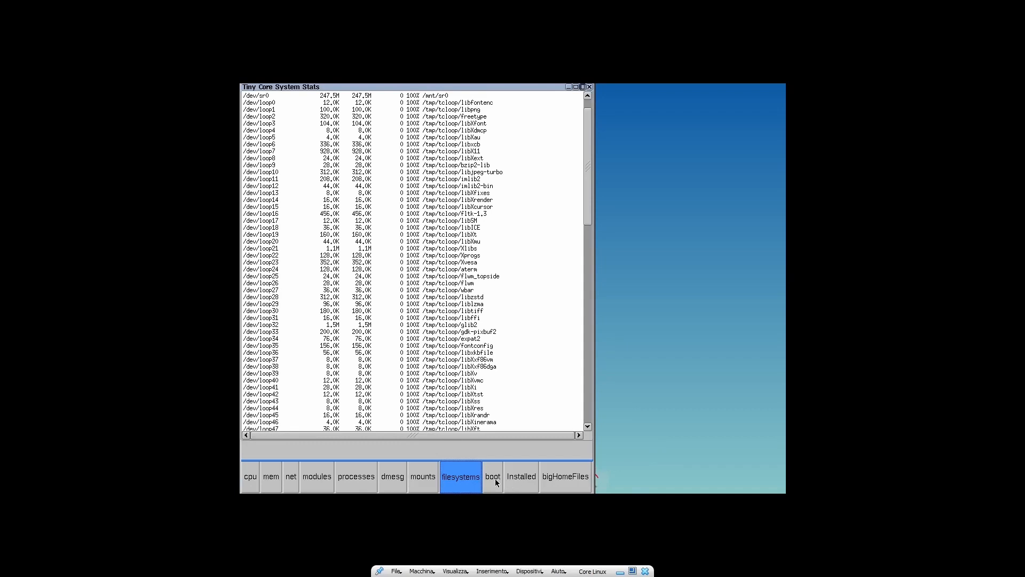
click(494, 478)
click(520, 477)
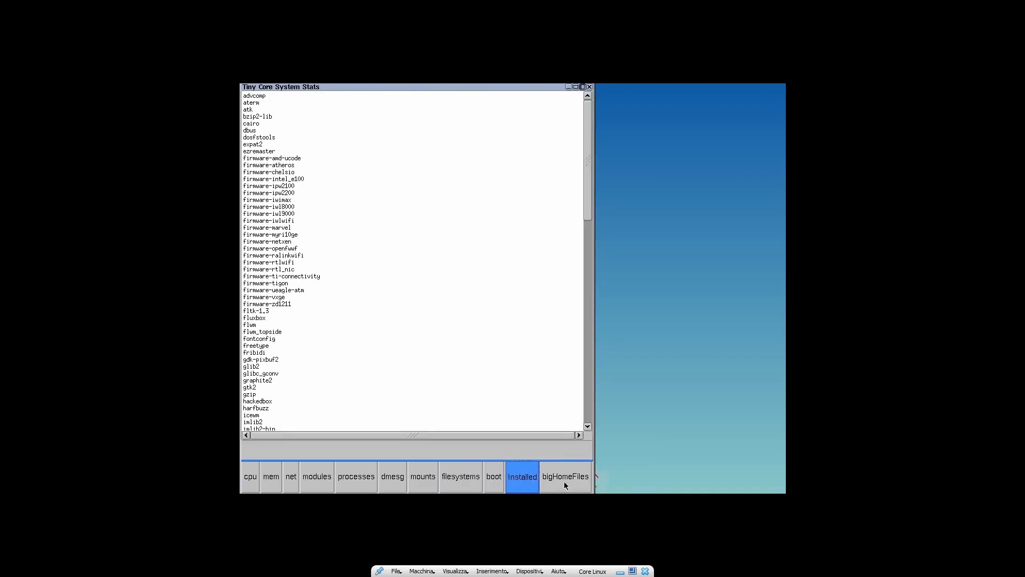
click(574, 482)
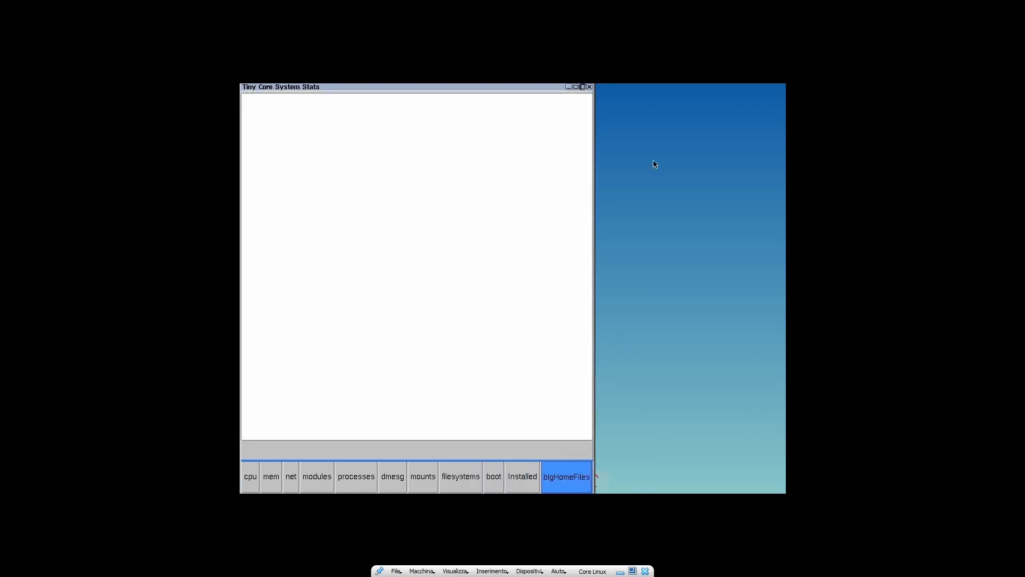
click(590, 87)
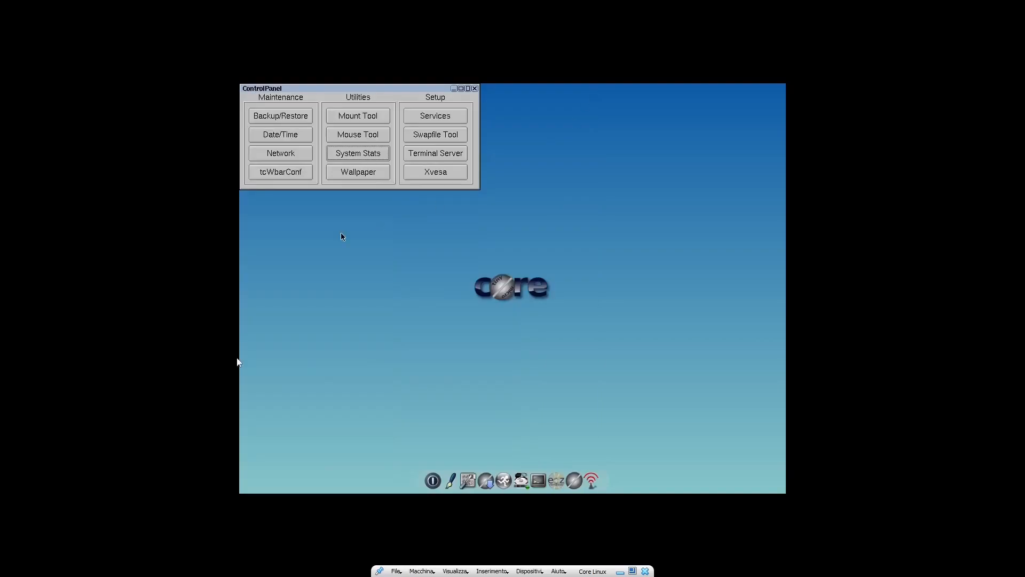
- View the wallpaper settings without changing them and open the list of system services
click(378, 172)
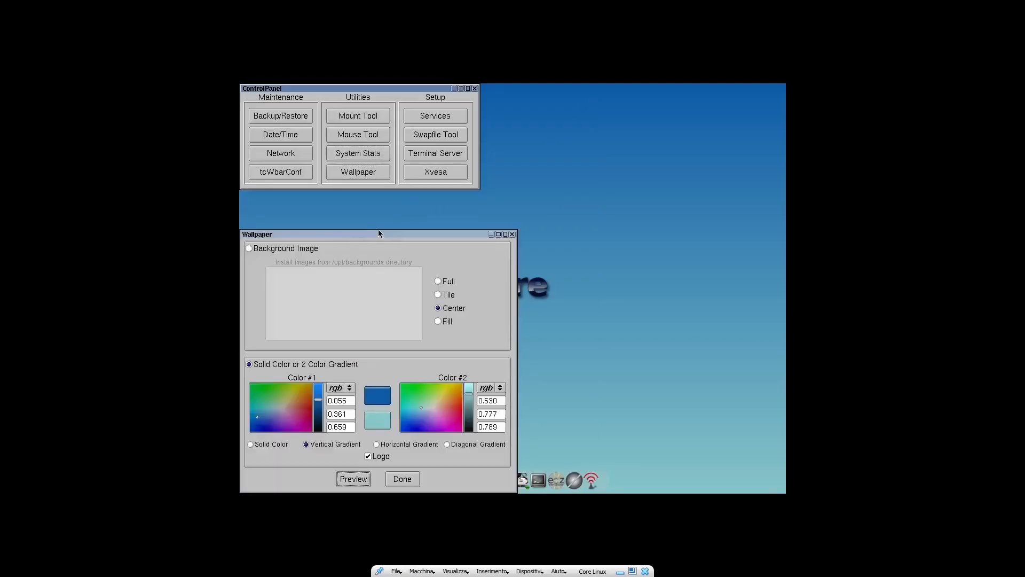
click(512, 235)
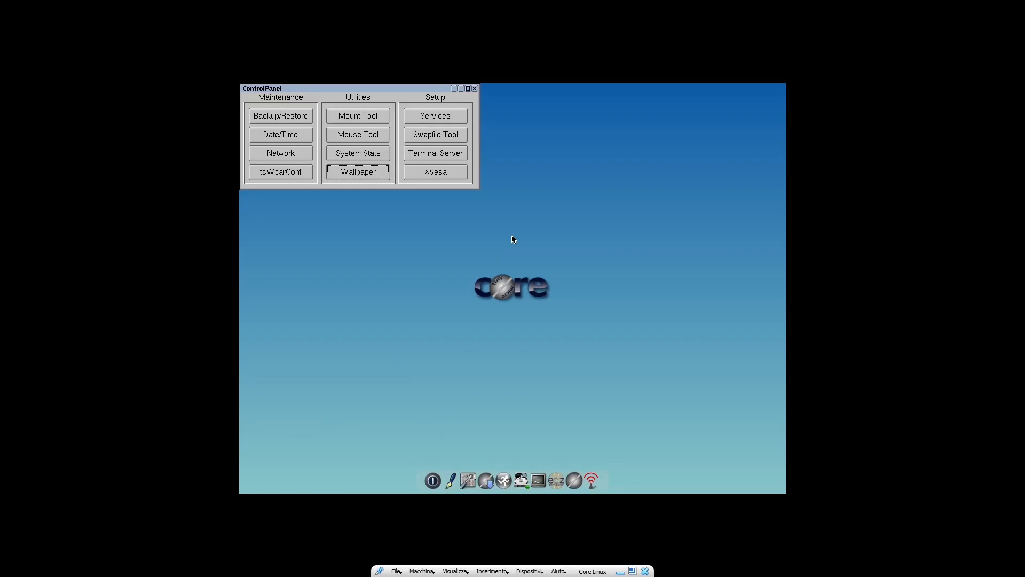
click(437, 122)
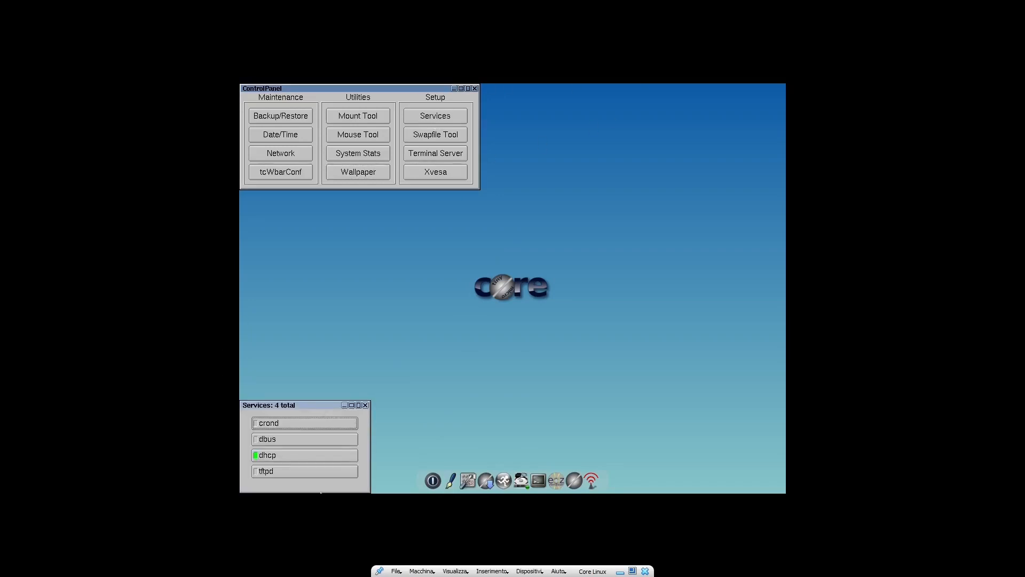
- Close the services list, view the Terminal Server setup without entering a boot device, and close the control panel
click(366, 405)
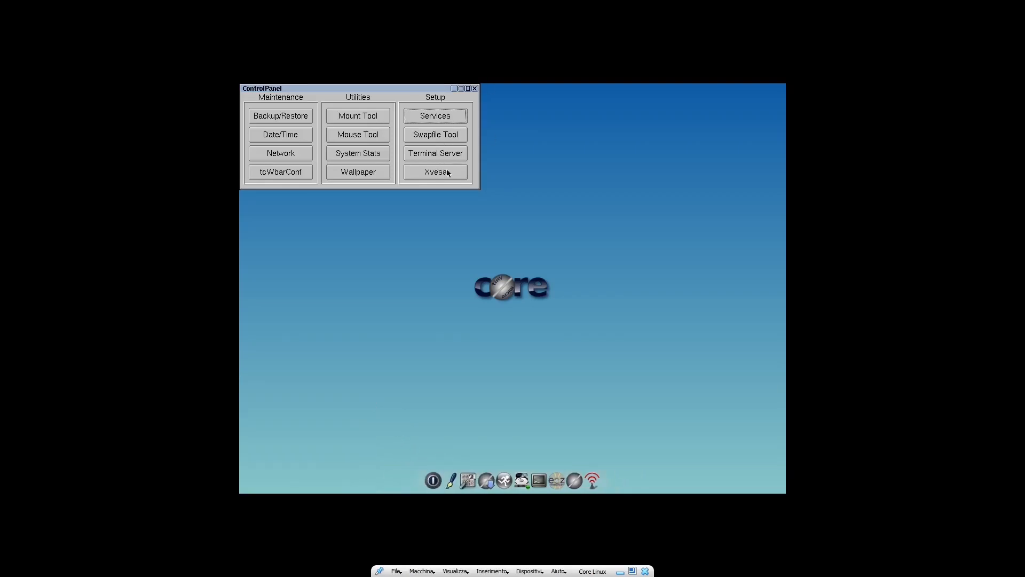
click(456, 155)
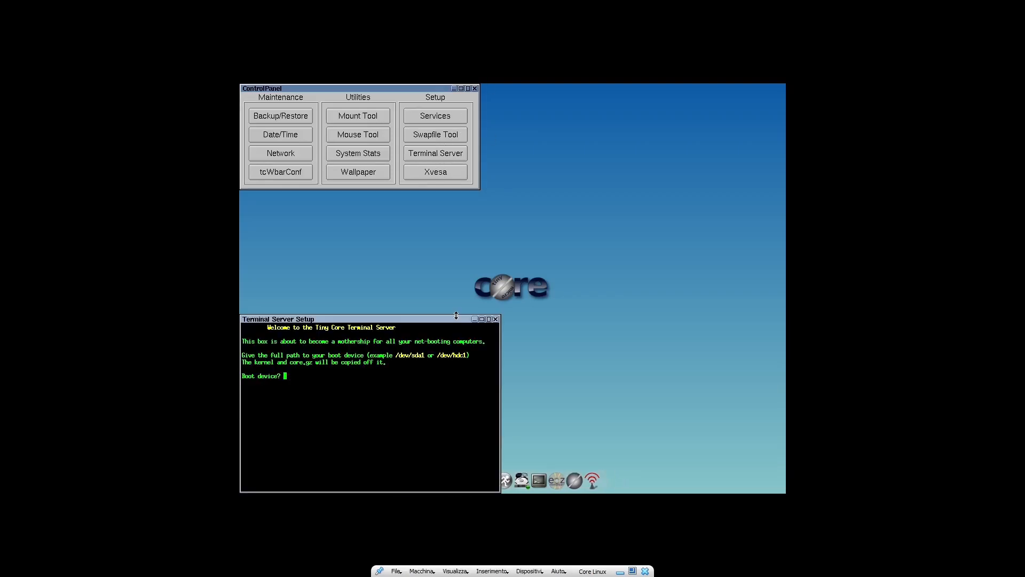
click(496, 319)
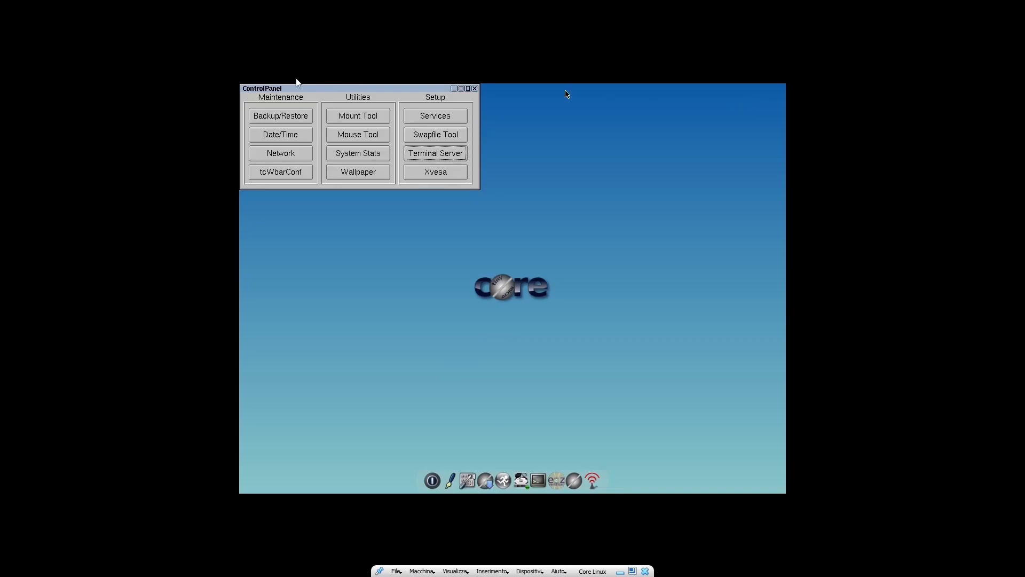
click(475, 88)
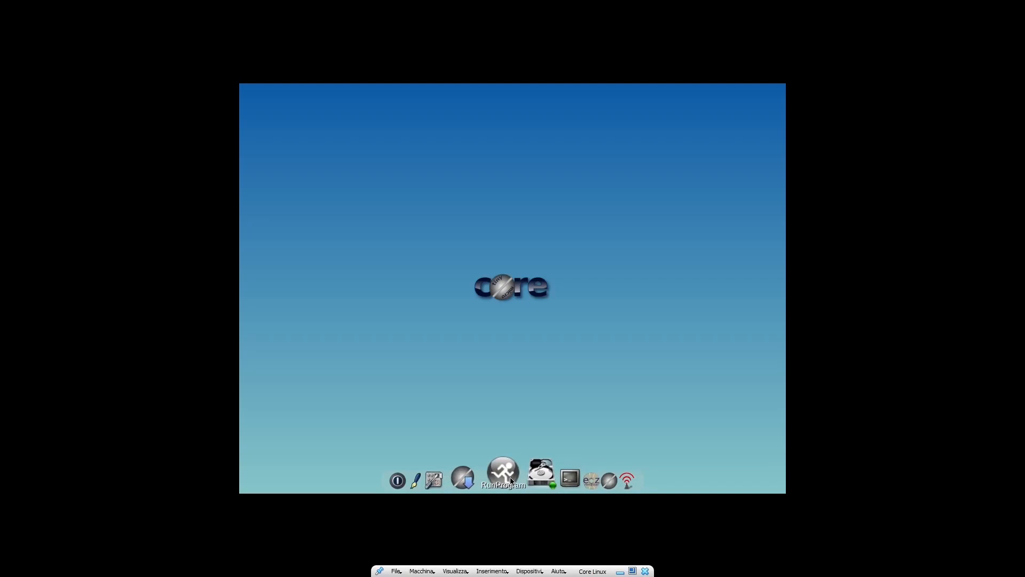
- Try to launch Firefox from the application launcher without sudo
click(498, 476)
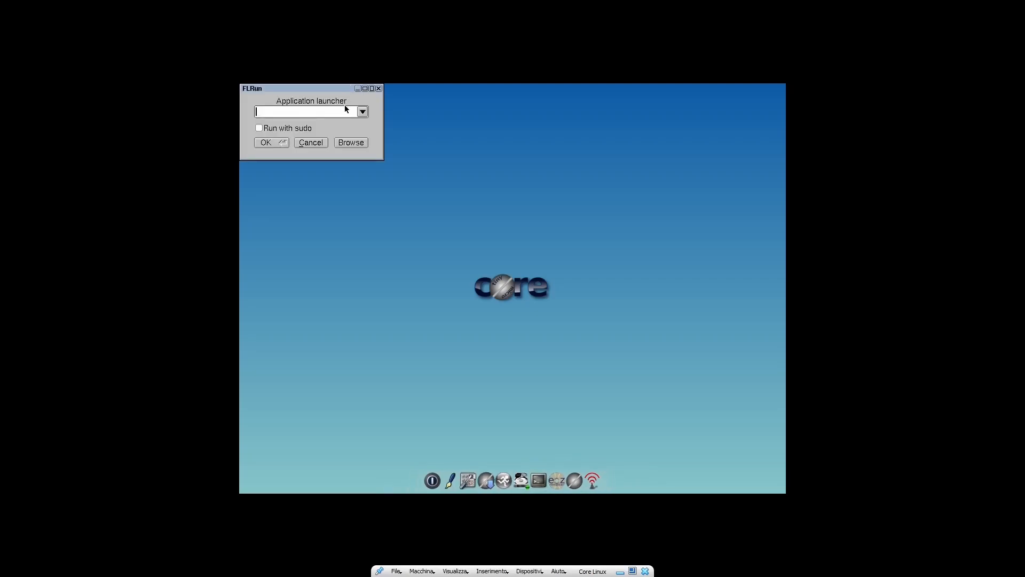
text(Firefox)
key(Return)
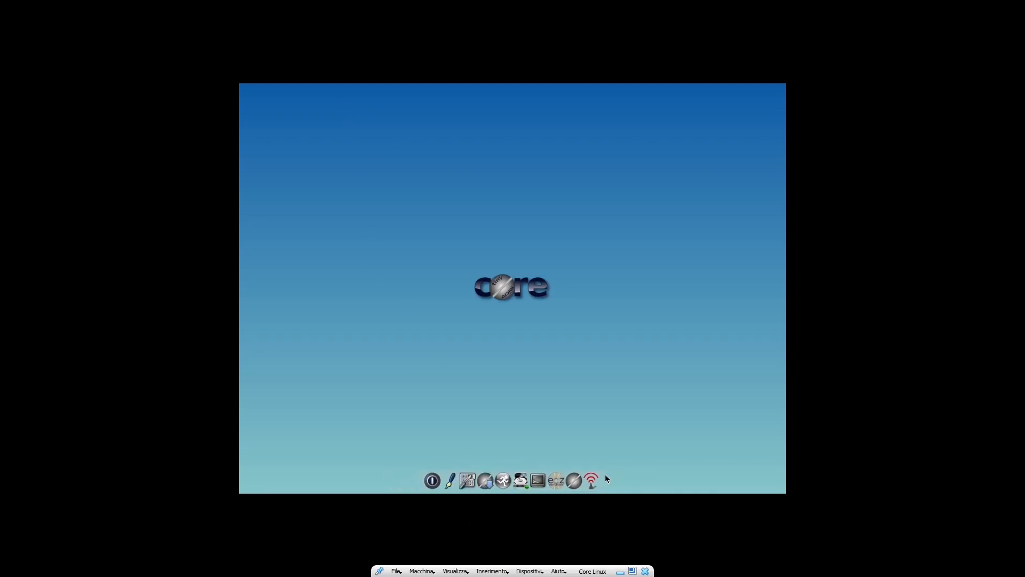
right_click(477, 293)
mouse_move(486, 298)
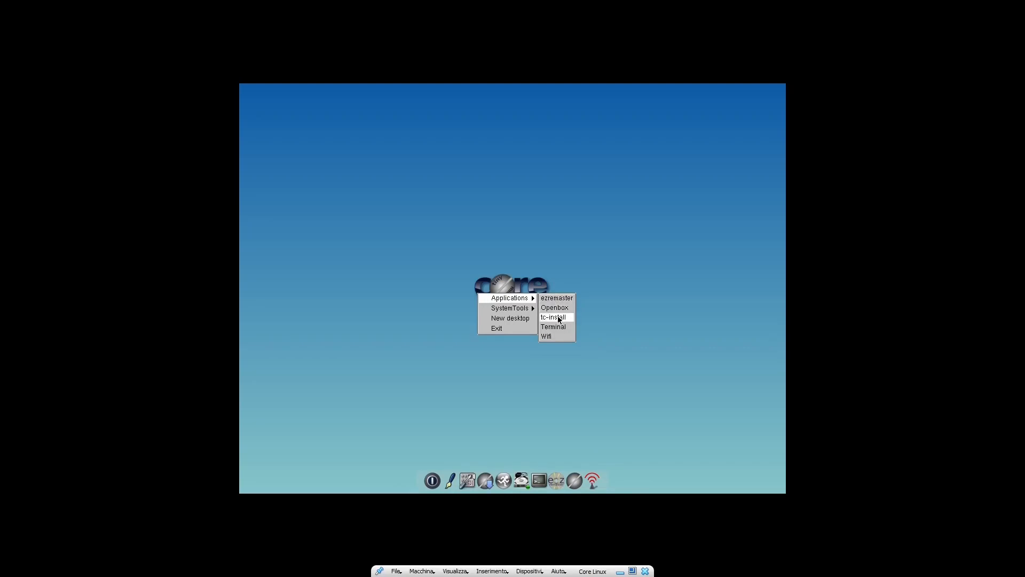
mouse_move(530, 312)
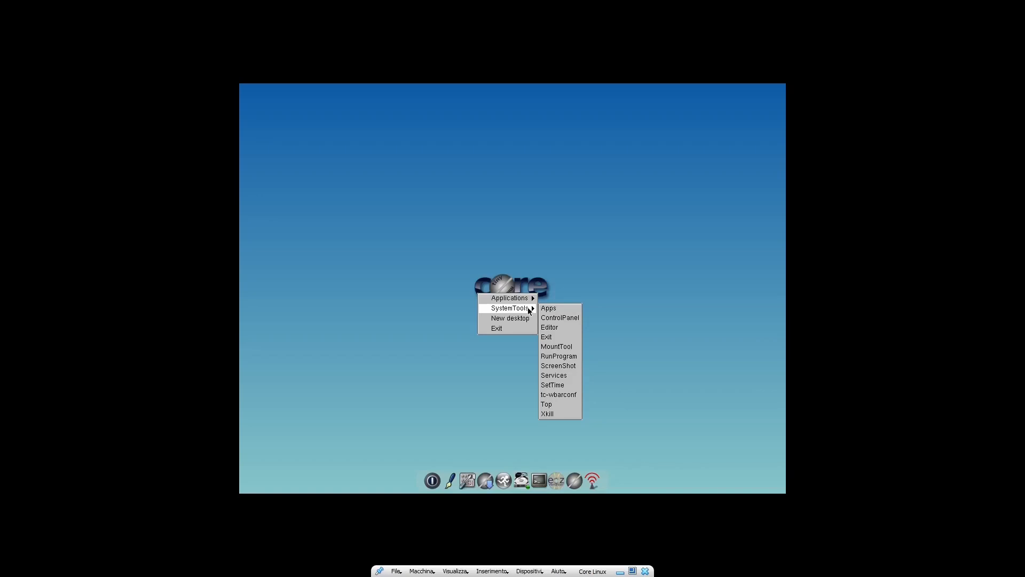
click(548, 308)
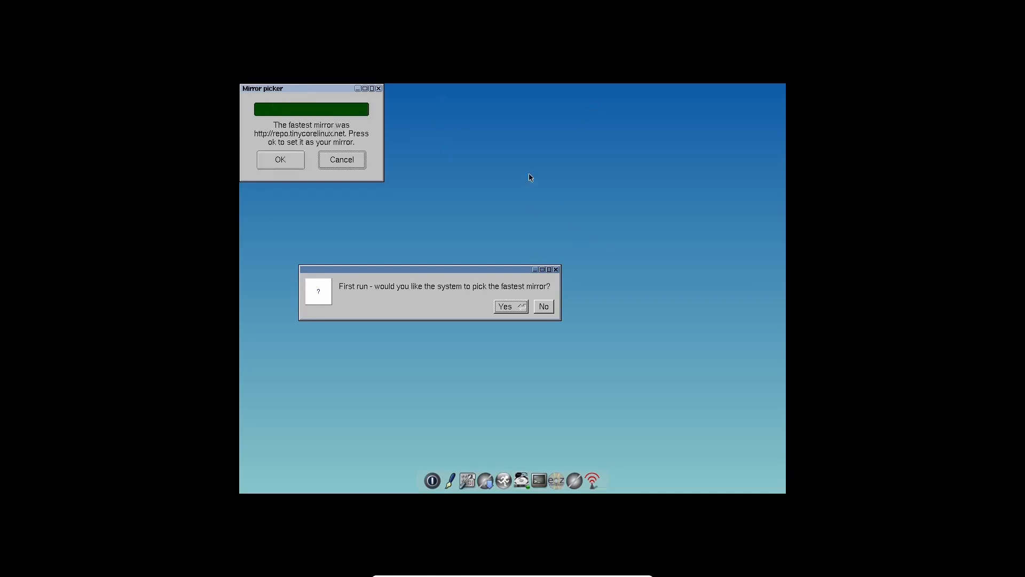
click(283, 162)
drag(380, 264, 480, 151)
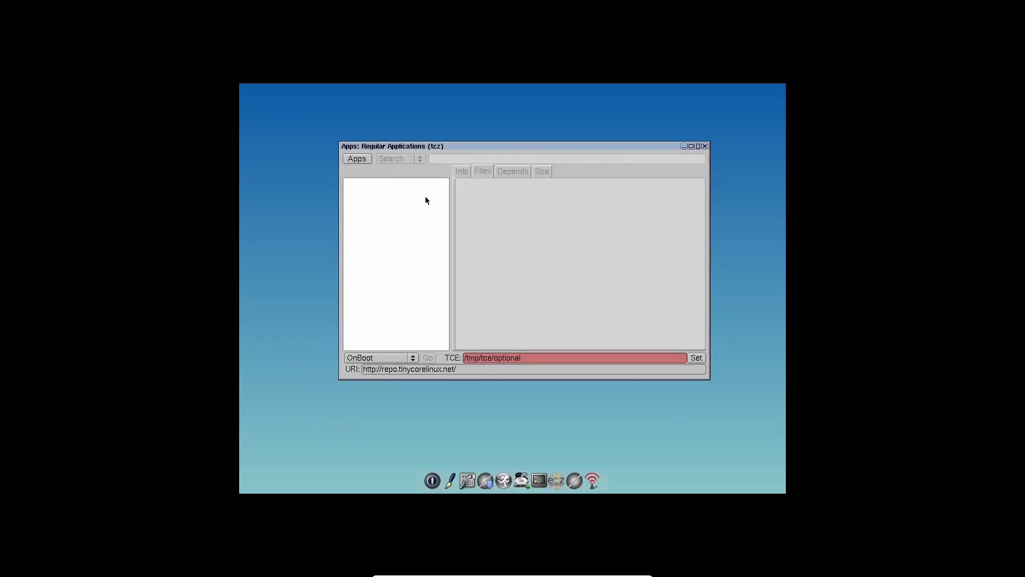
- Browse the remote cloud repository and search its extensions for firefox
click(352, 159)
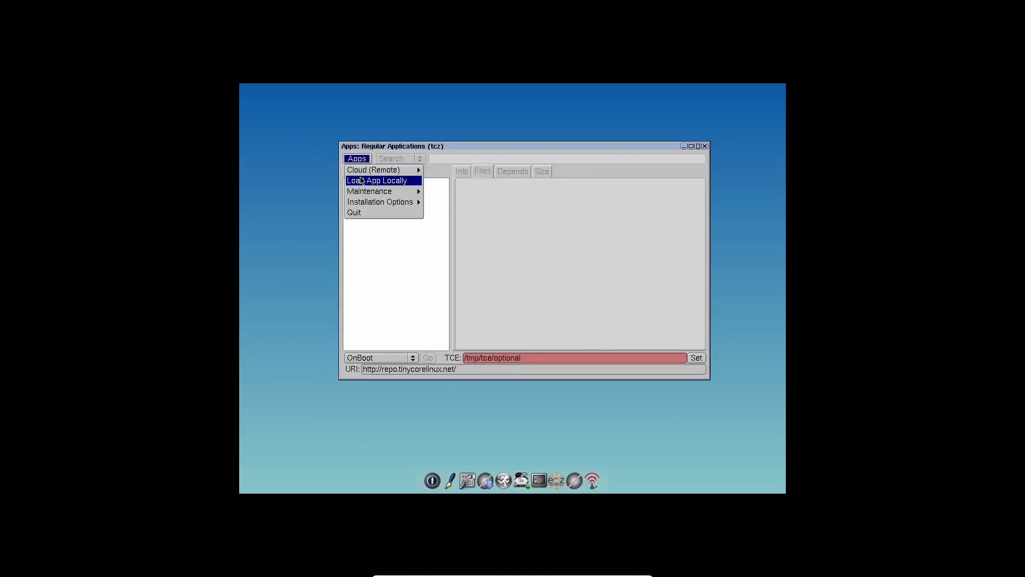
mouse_move(374, 170)
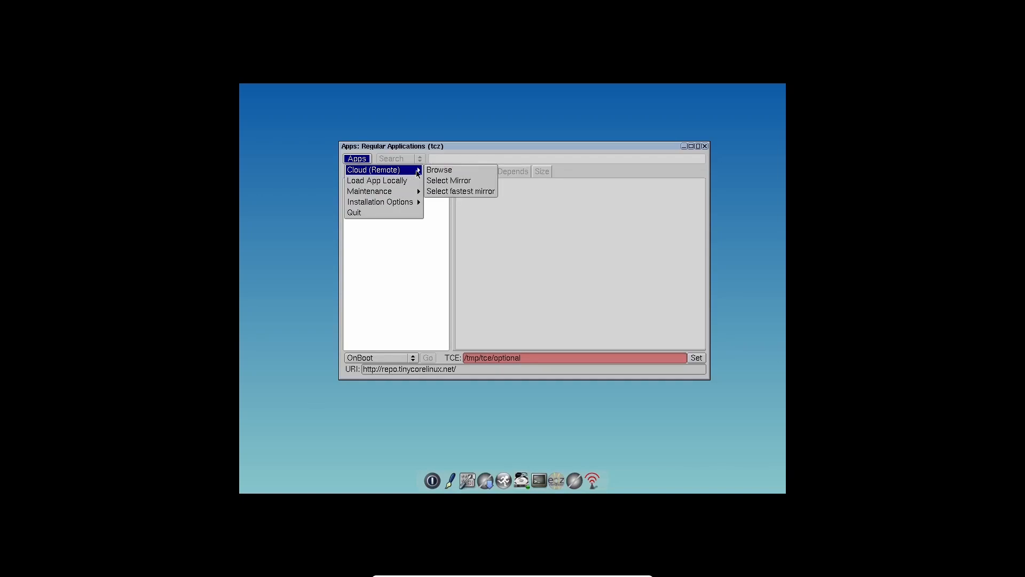
click(431, 171)
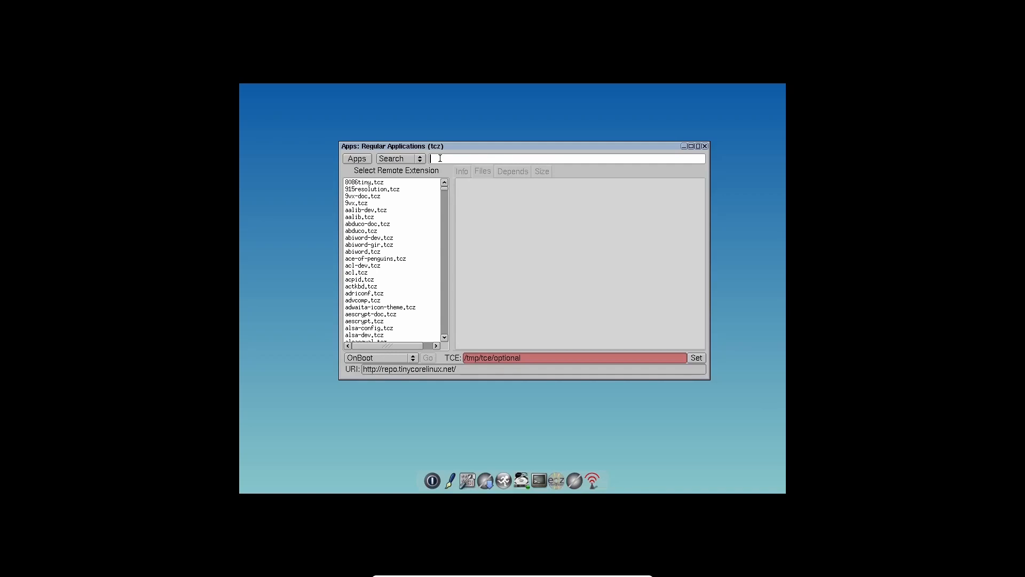
text(fl)
text(refox)
key(Return)
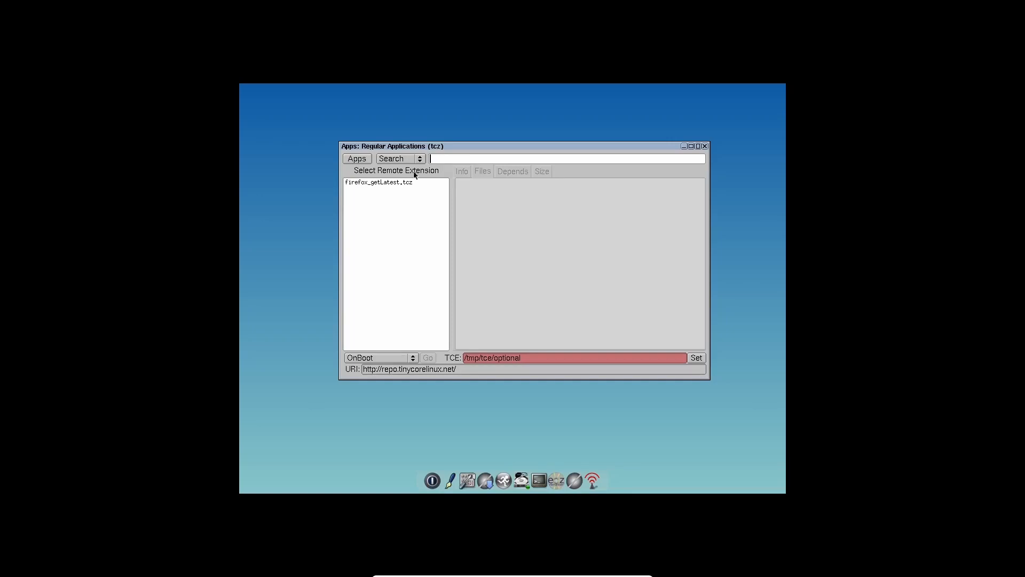
- Select the firefox_getLatest.tcz extension and review its information, file list and size
click(405, 182)
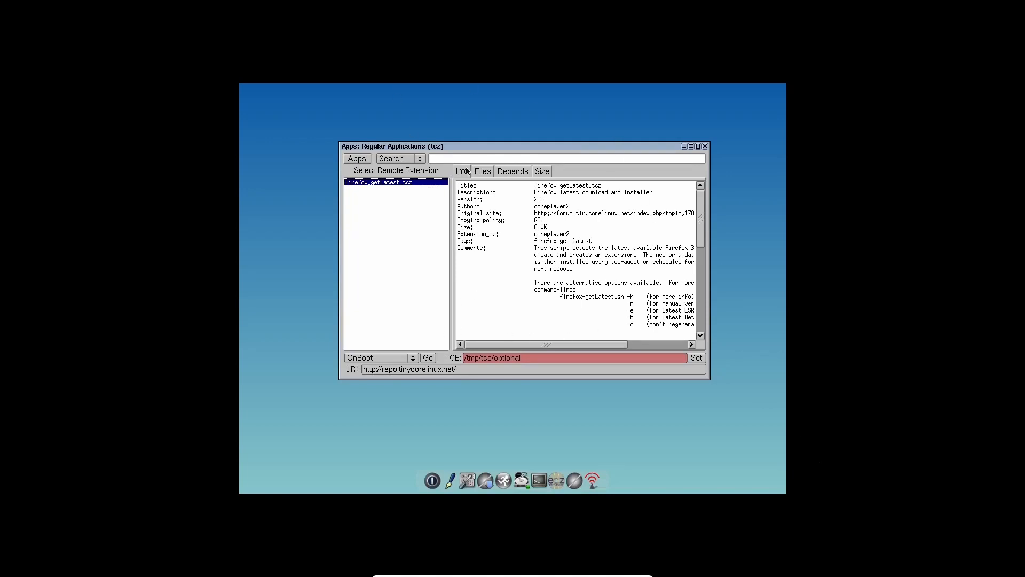
click(483, 172)
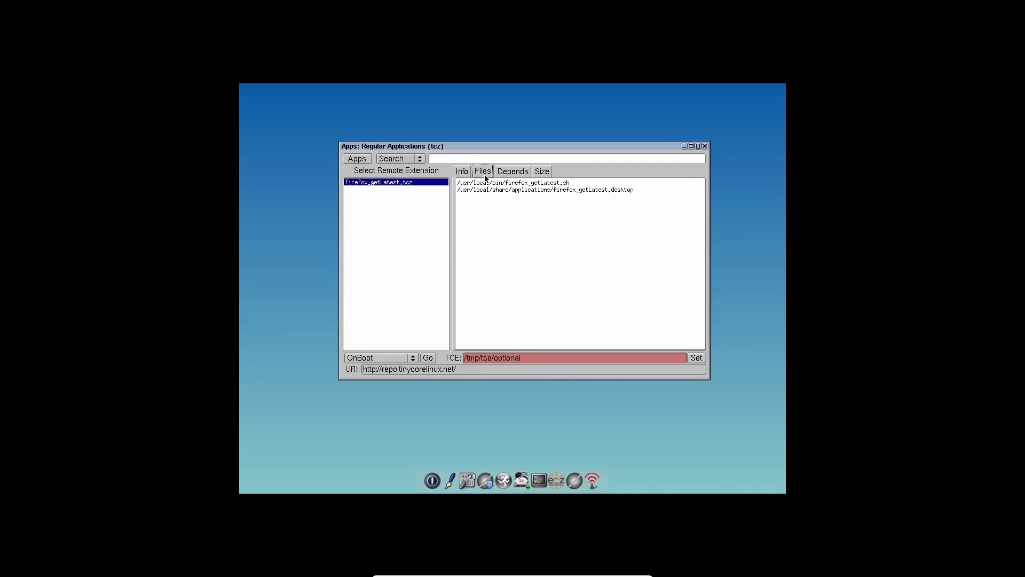
click(468, 174)
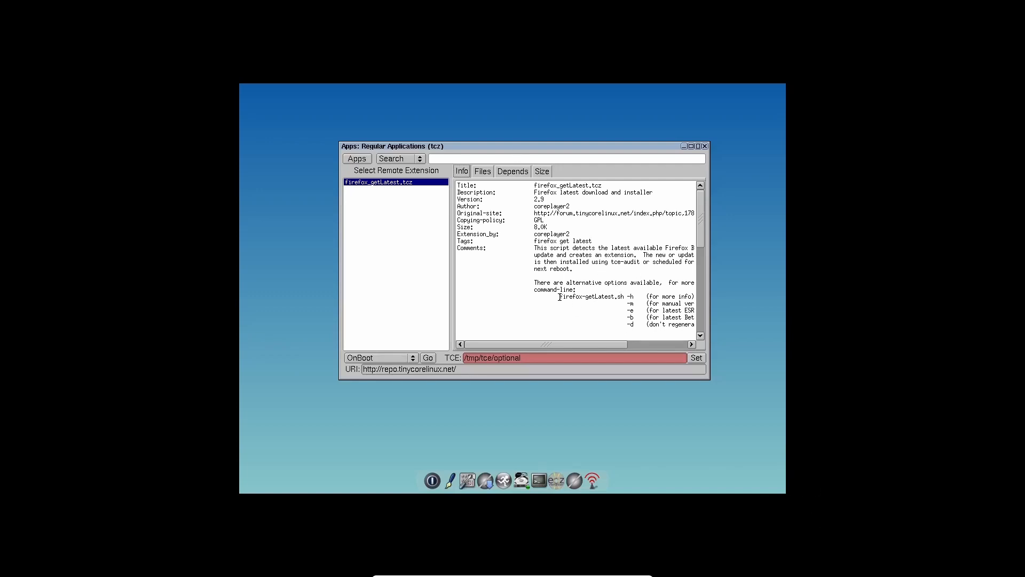
drag(559, 296, 623, 295)
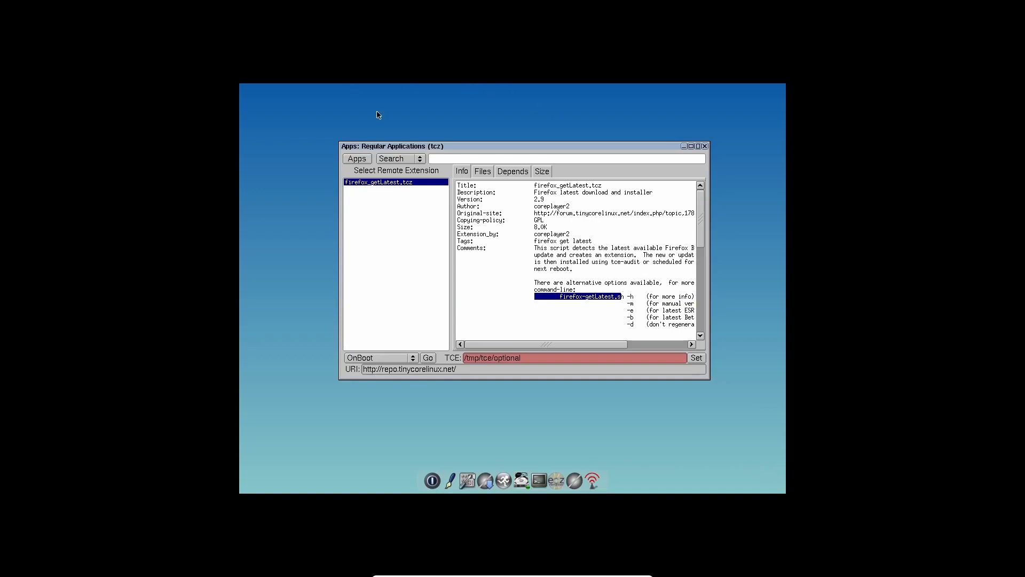
click(452, 157)
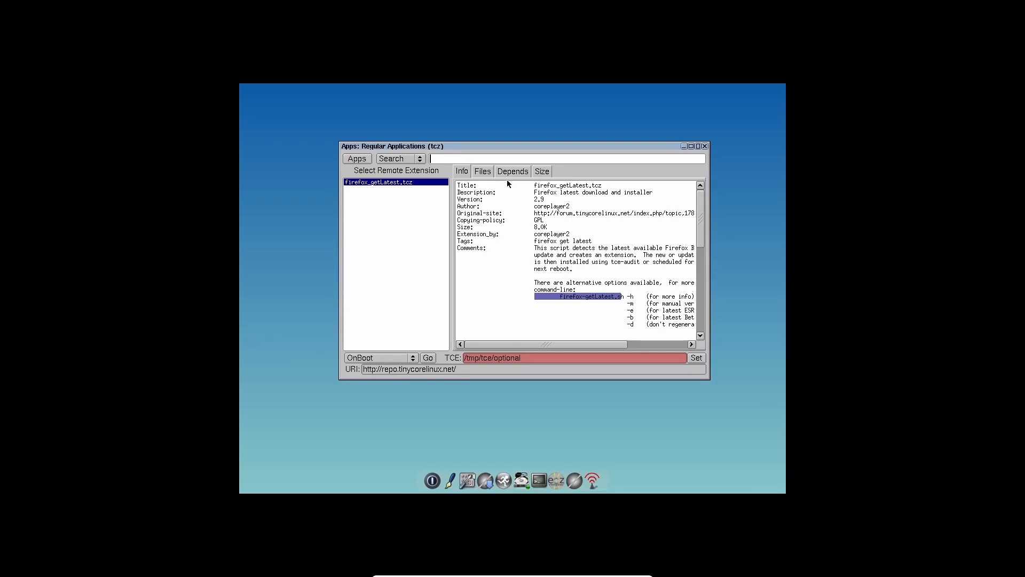
click(543, 172)
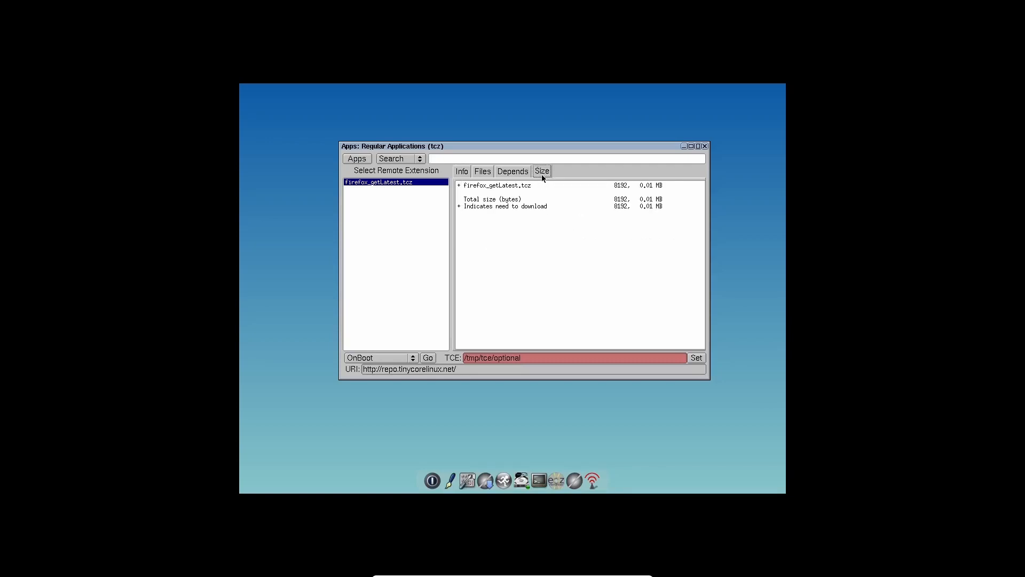
- Install the firefox_getLatest.tcz extension with the OnBoot option
double_click(515, 187)
click(515, 187)
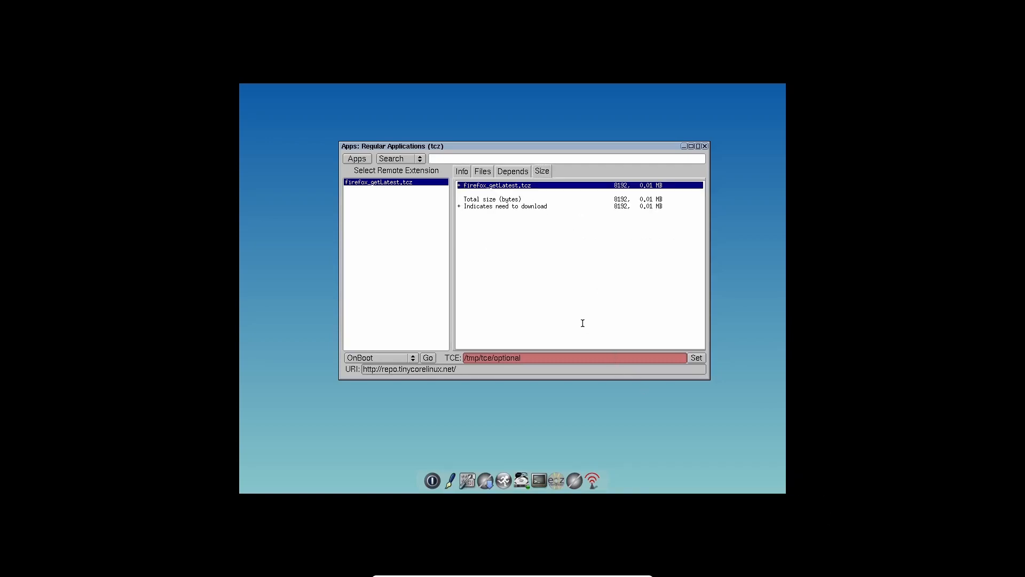
click(428, 358)
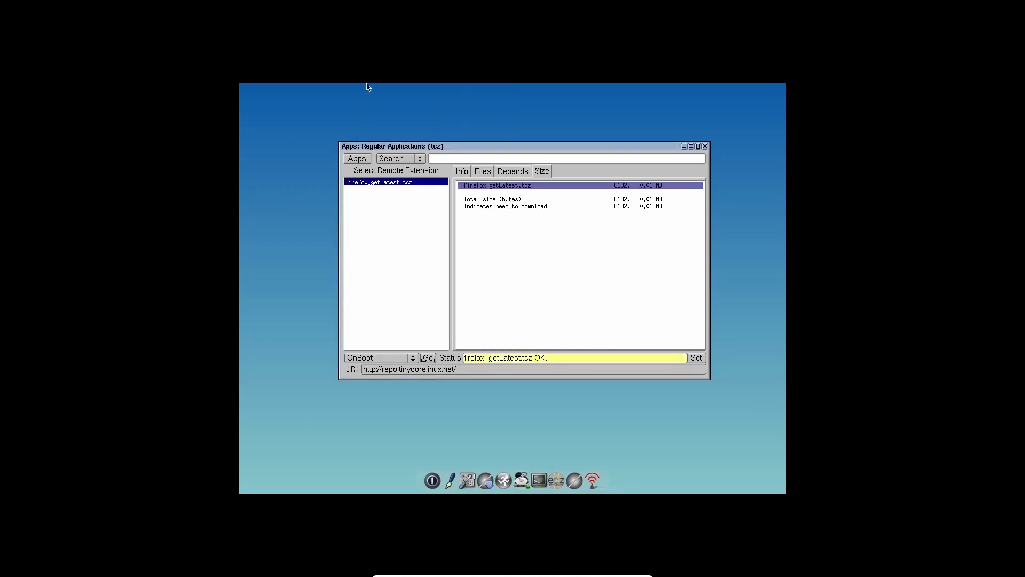
click(665, 298)
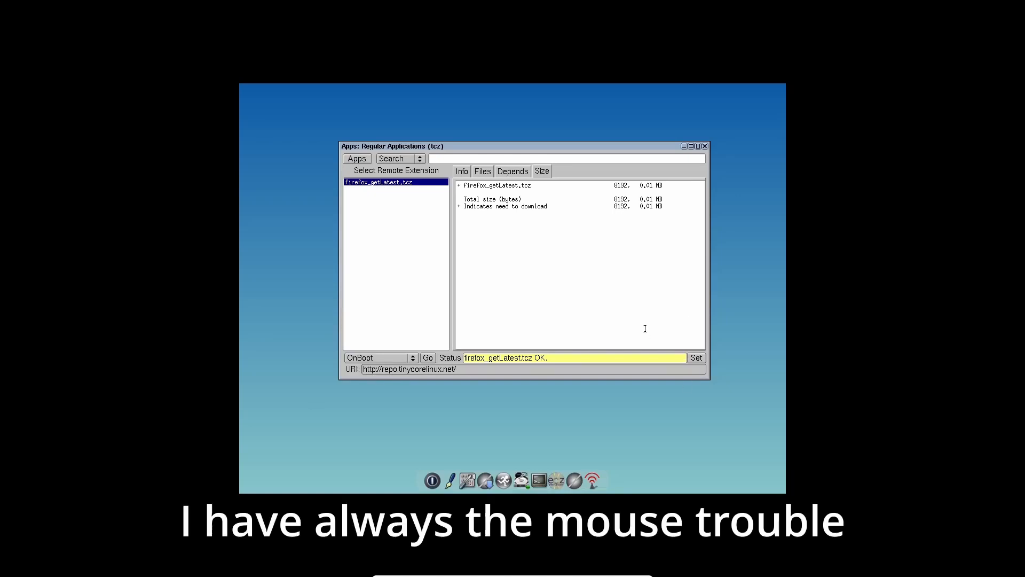
- List the available TCE directories and check the search modes, keeping Search selected
click(696, 357)
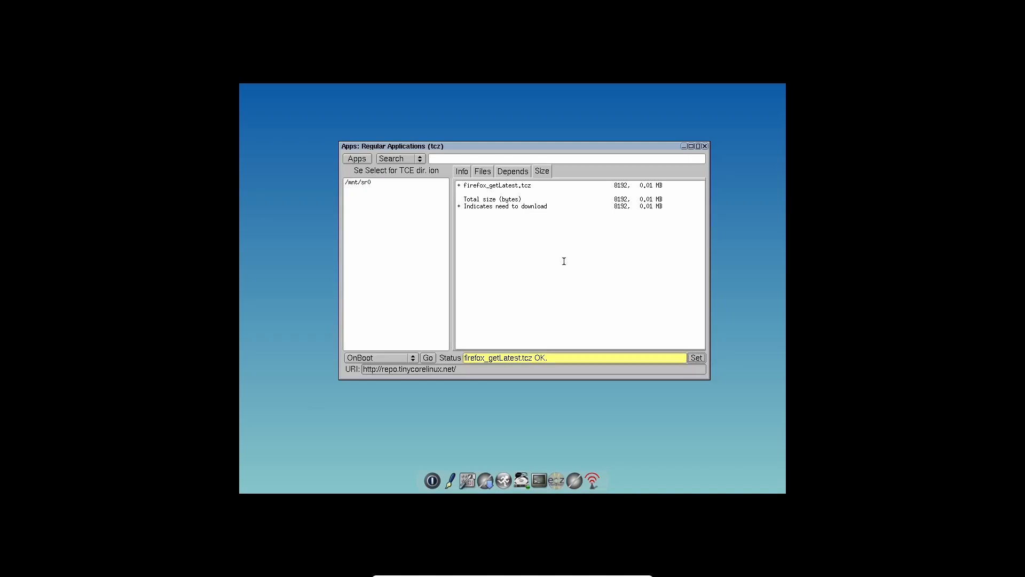
click(427, 358)
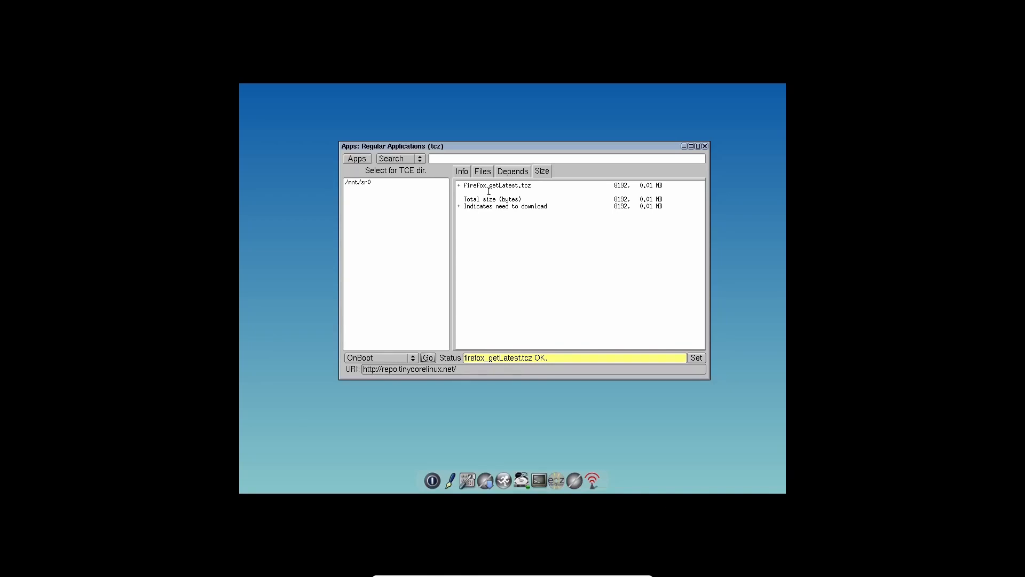
click(390, 164)
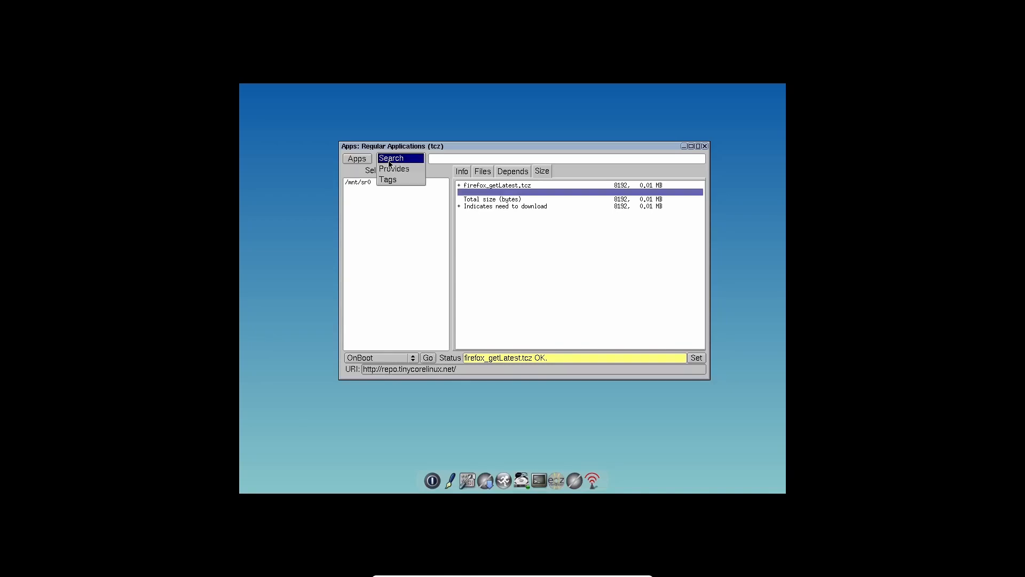
click(393, 163)
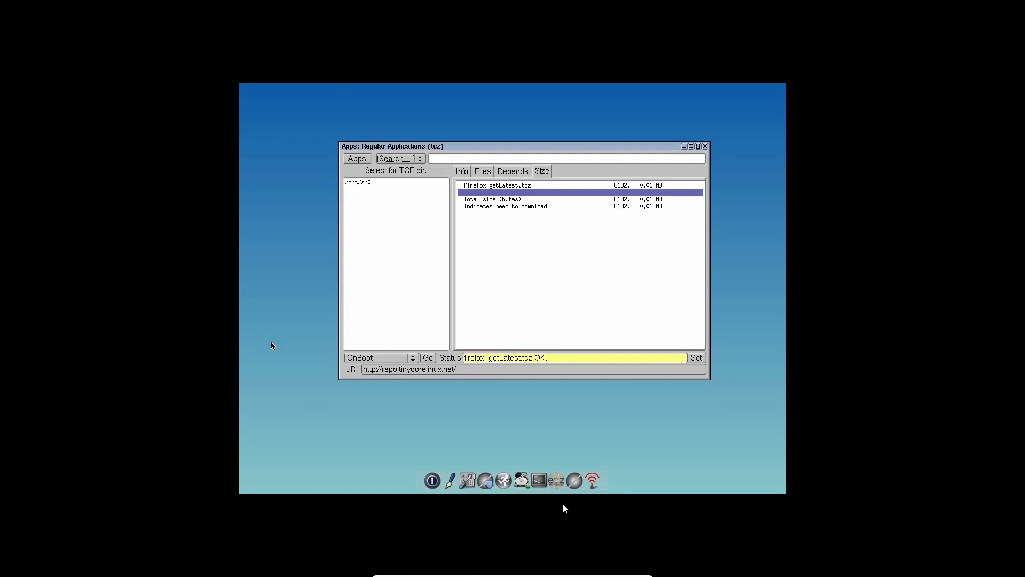
- Run firefox_getLatest from the desktop's applications to download the latest Firefox and its dependencies
right_click(256, 261)
mouse_move(300, 275)
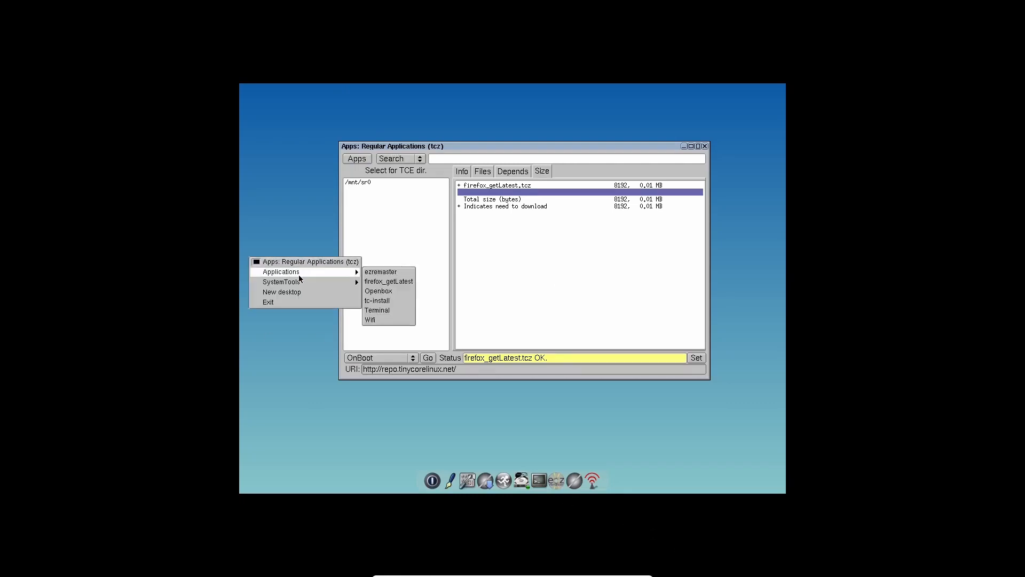
mouse_move(354, 287)
click(371, 282)
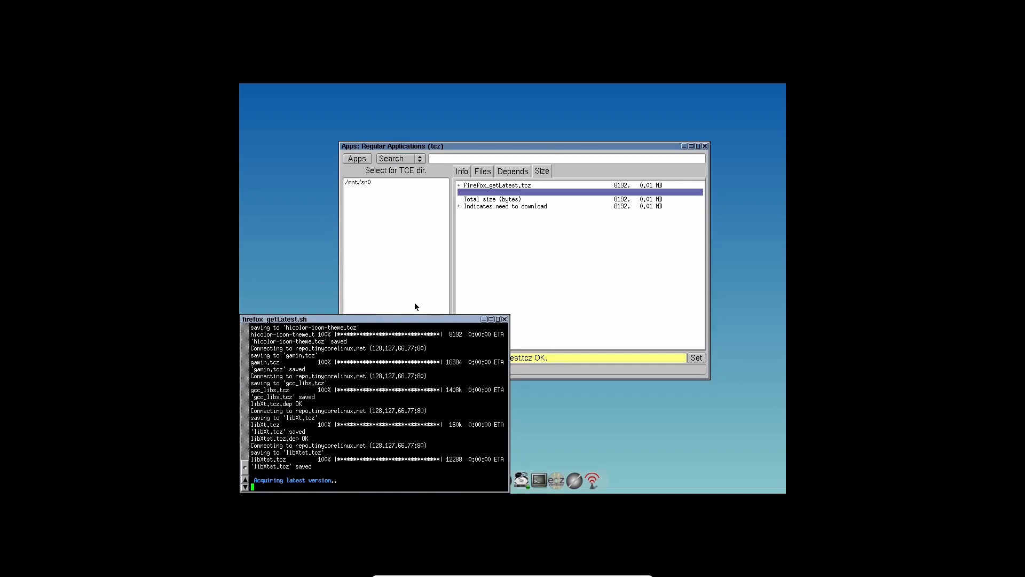
- Check the desktop's list of applications for a Firefox entry while the download script runs
right_click(746, 186)
mouse_move(729, 202)
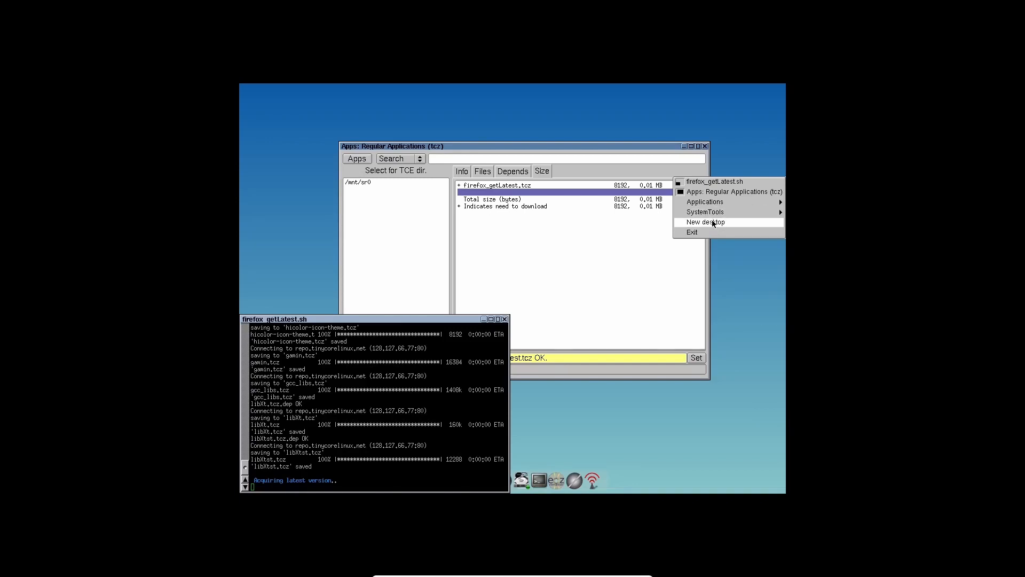
click(559, 280)
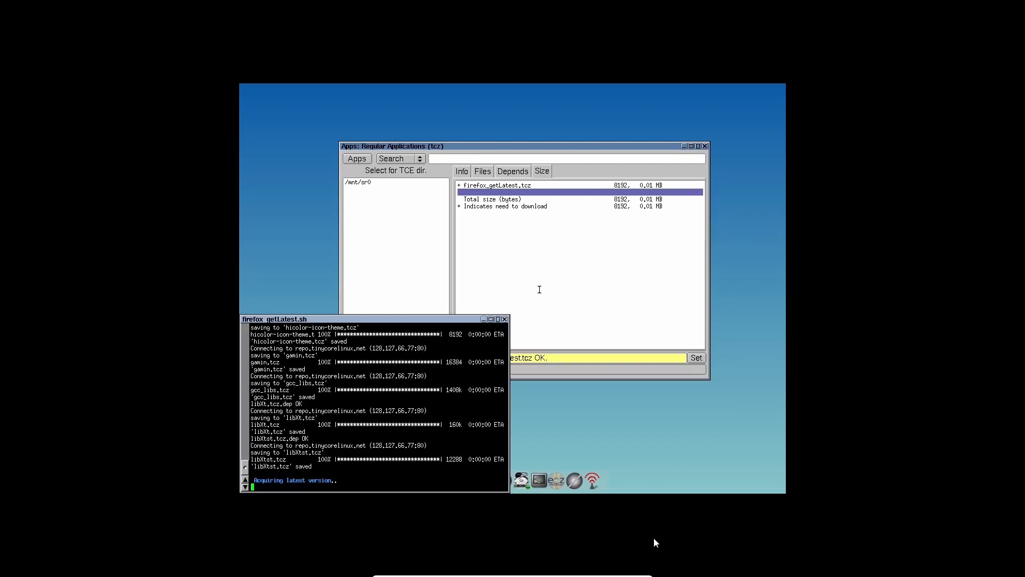
click(576, 270)
right_click(714, 235)
mouse_move(705, 258)
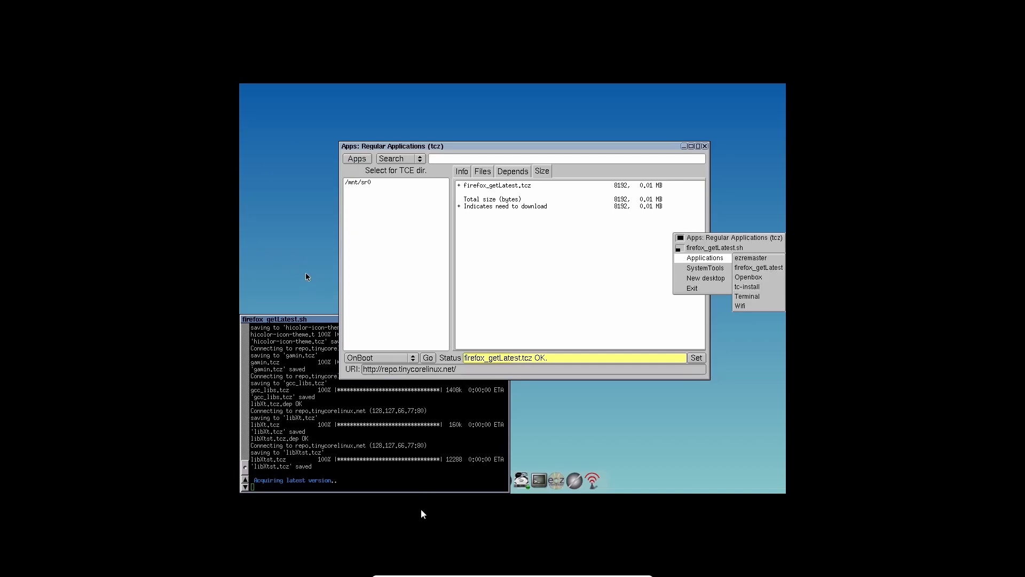
click(368, 138)
- Close the Apps window and the firefox_getLatest.sh download terminal
drag(373, 149, 309, 181)
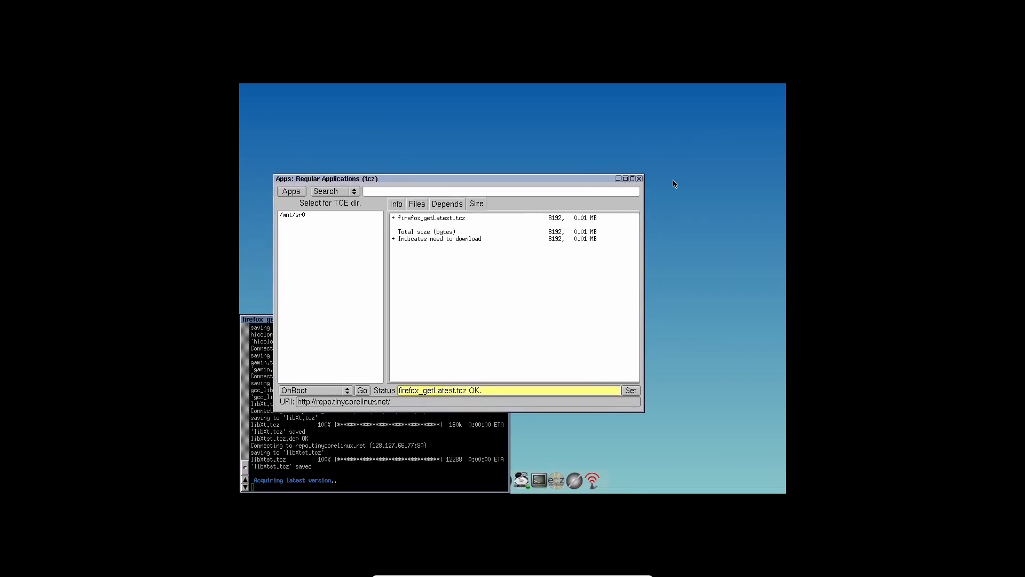
click(640, 178)
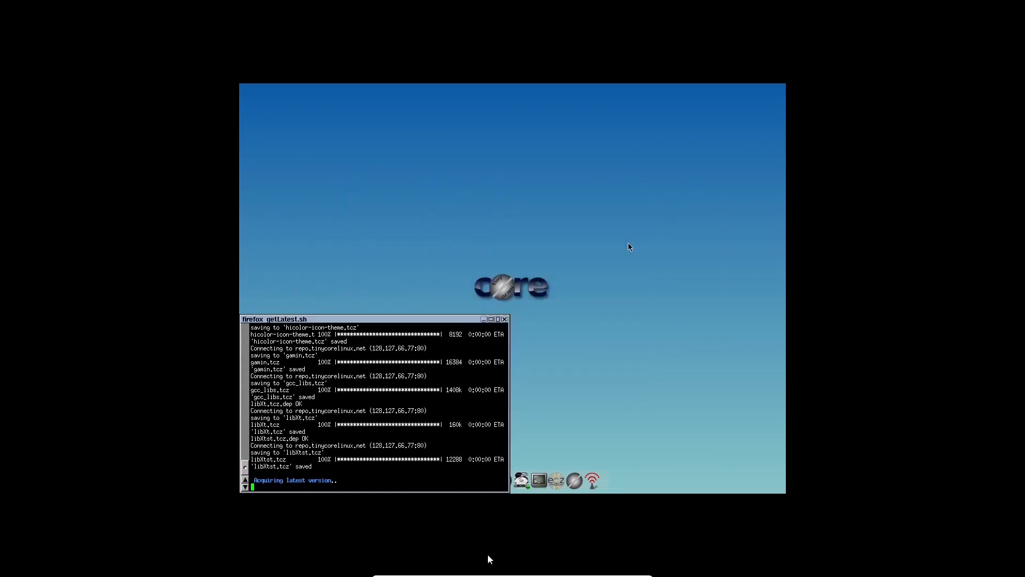
click(504, 319)
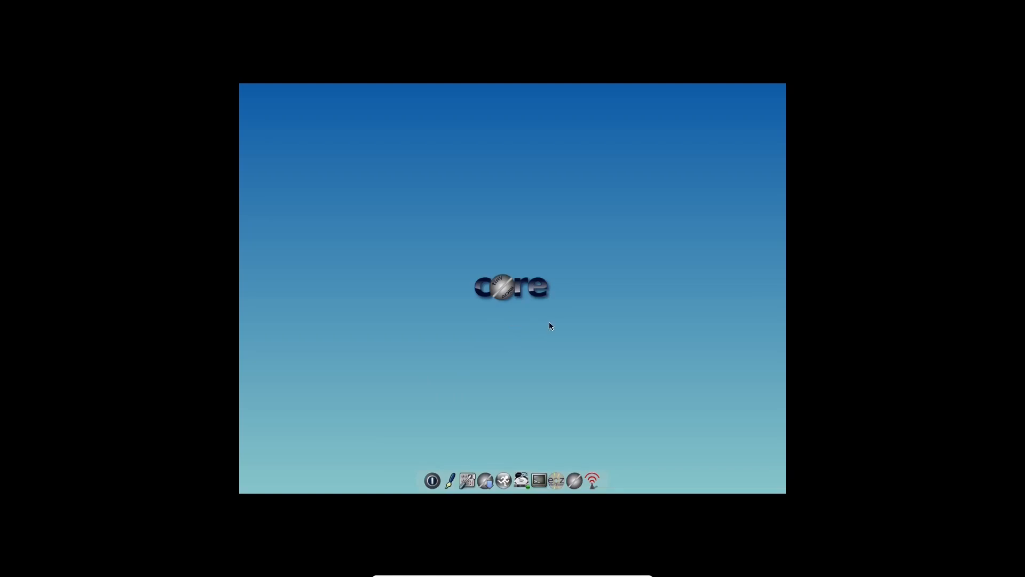
- Run firefox_getLatest again from the desktop's applications and extend its terminal window to full screen height
right_click(498, 233)
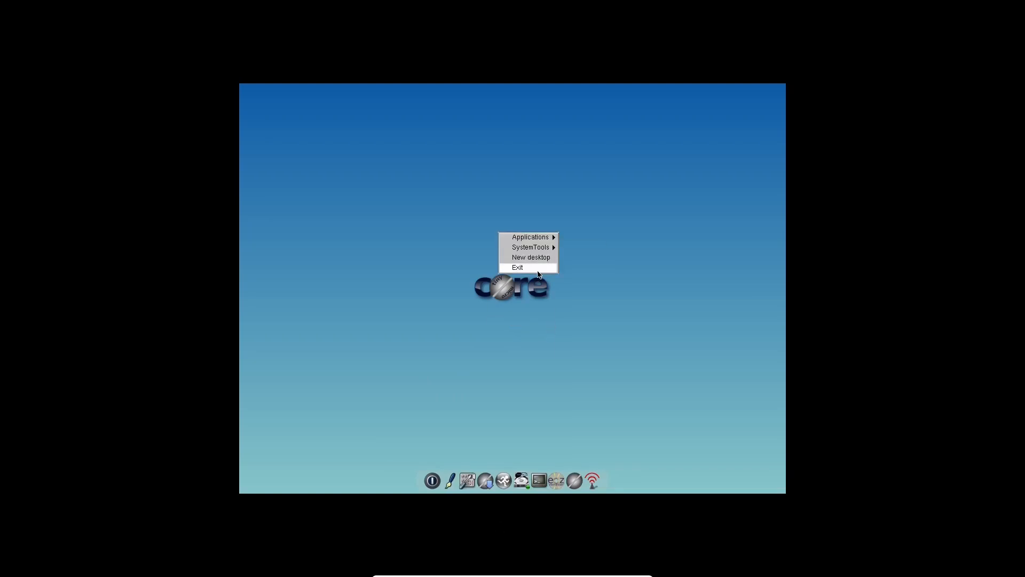
mouse_move(542, 242)
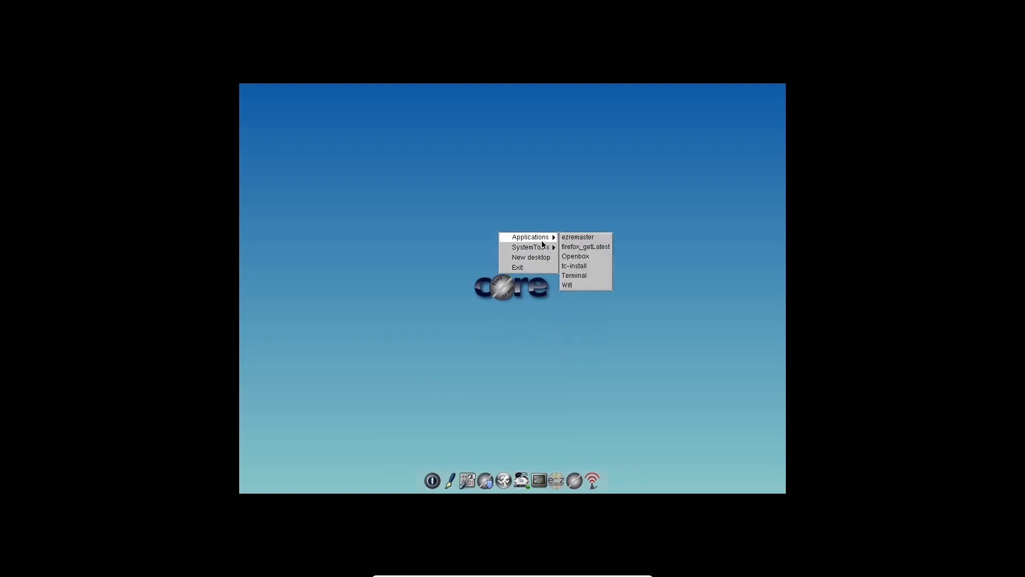
click(571, 247)
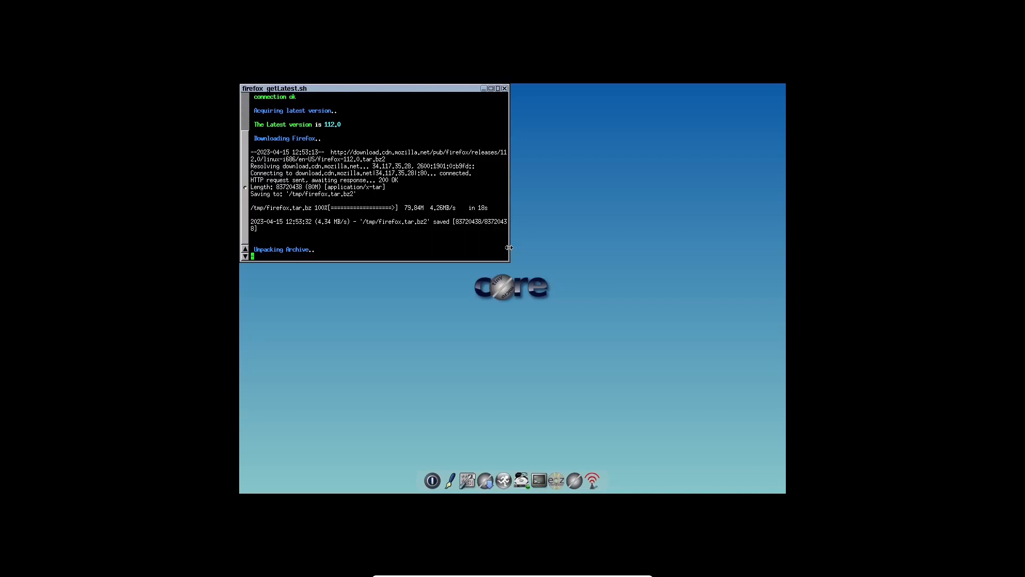
click(497, 89)
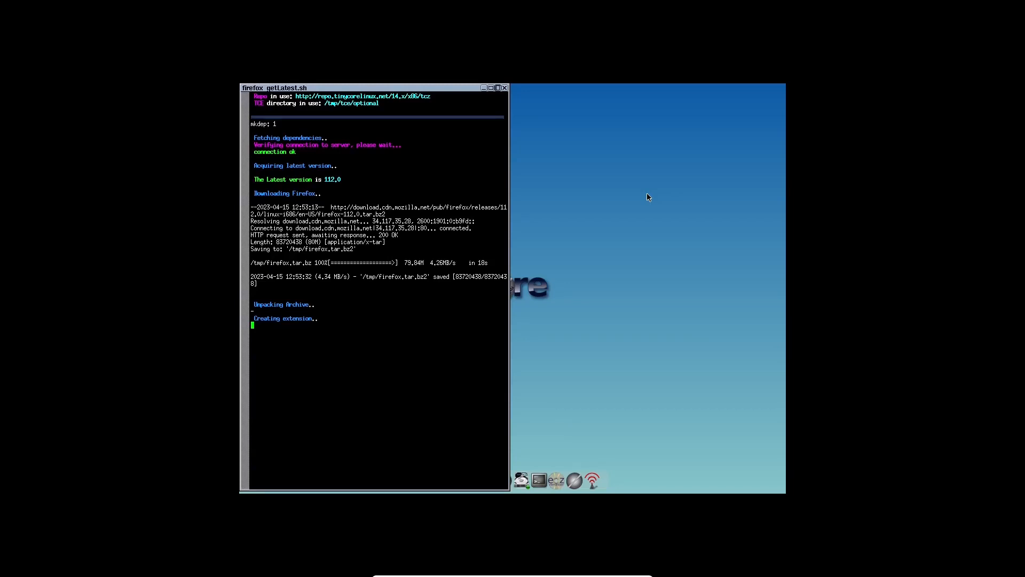
- Check the desktop's applications list while Firefox installs, and exit the finished firefox_getLatest script
click(647, 197)
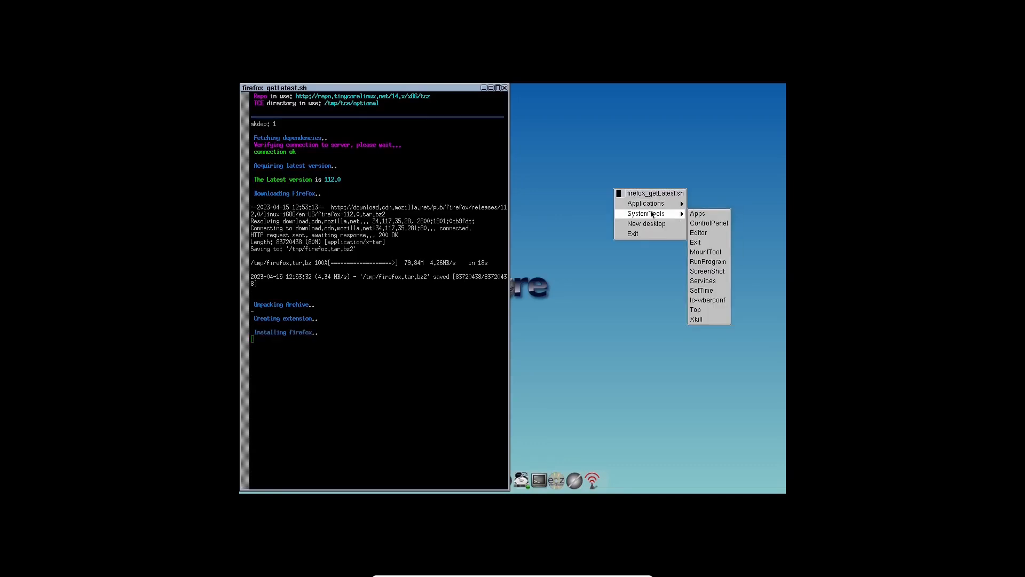
mouse_move(653, 205)
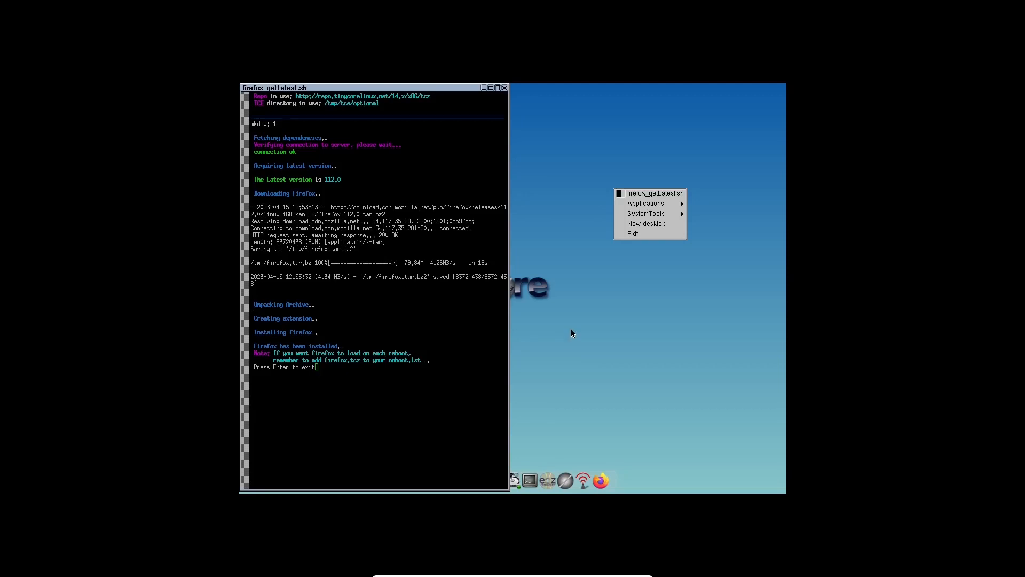
click(572, 329)
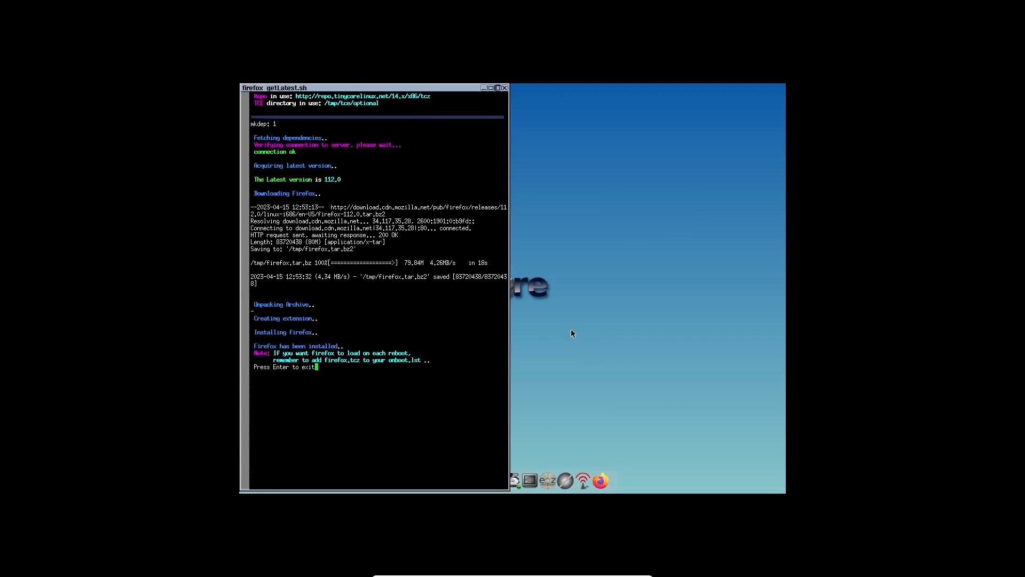
key(Return)
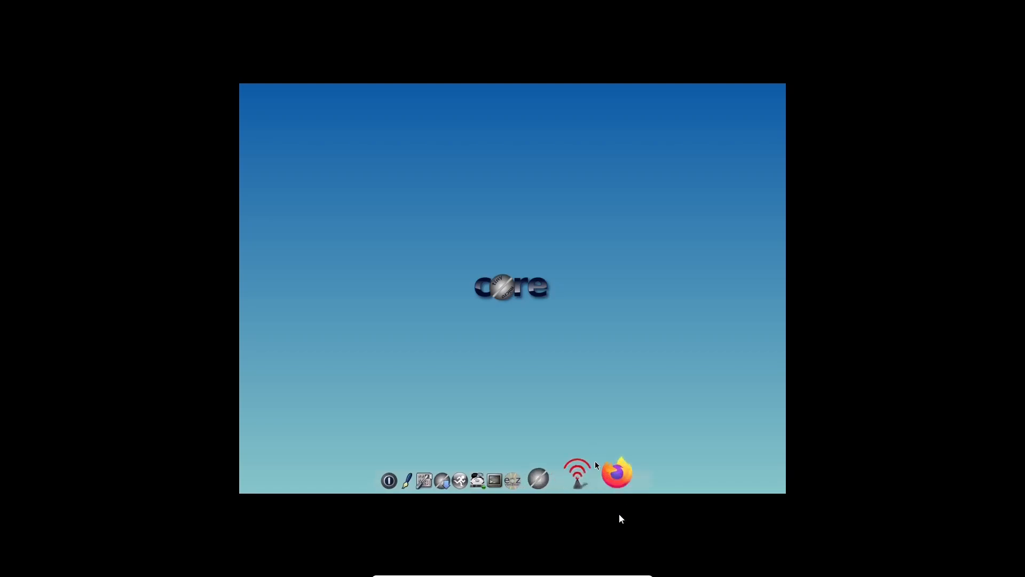
- Launch Firefox and close the extra New Tab window covering the welcome page
click(600, 463)
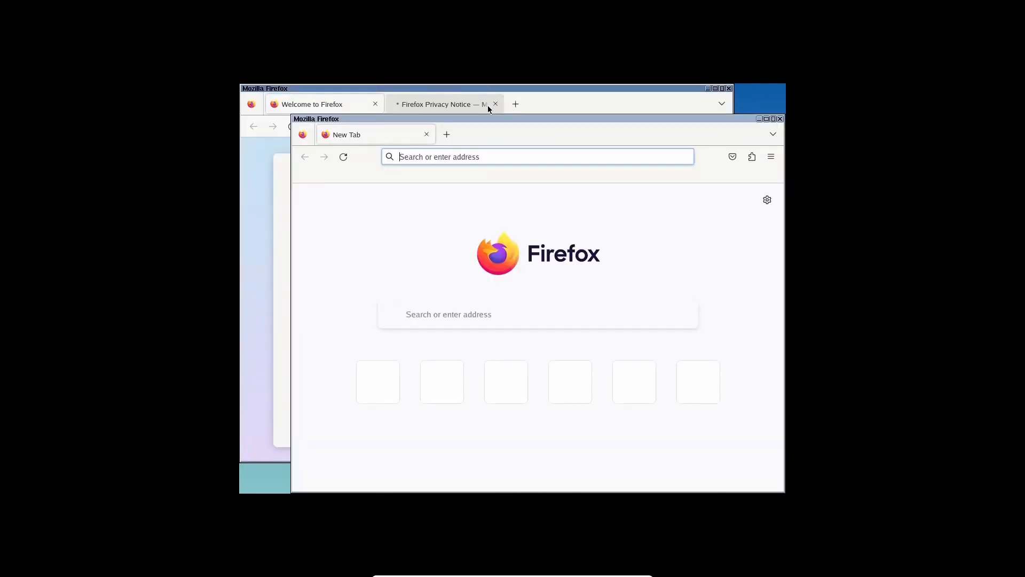
drag(521, 120, 410, 120)
click(668, 119)
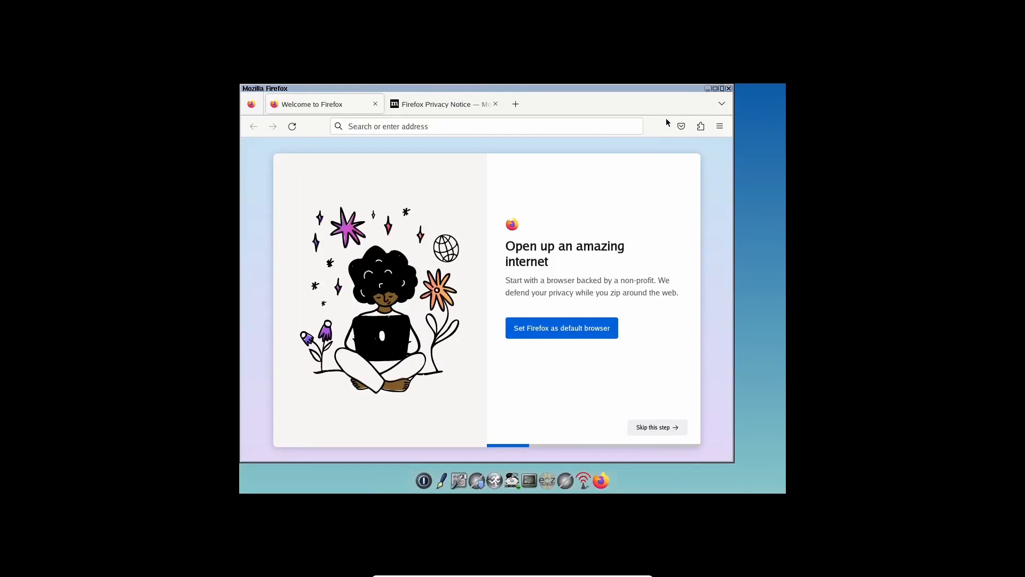
- Skip all the Firefox welcome setup steps and start browsing
click(653, 431)
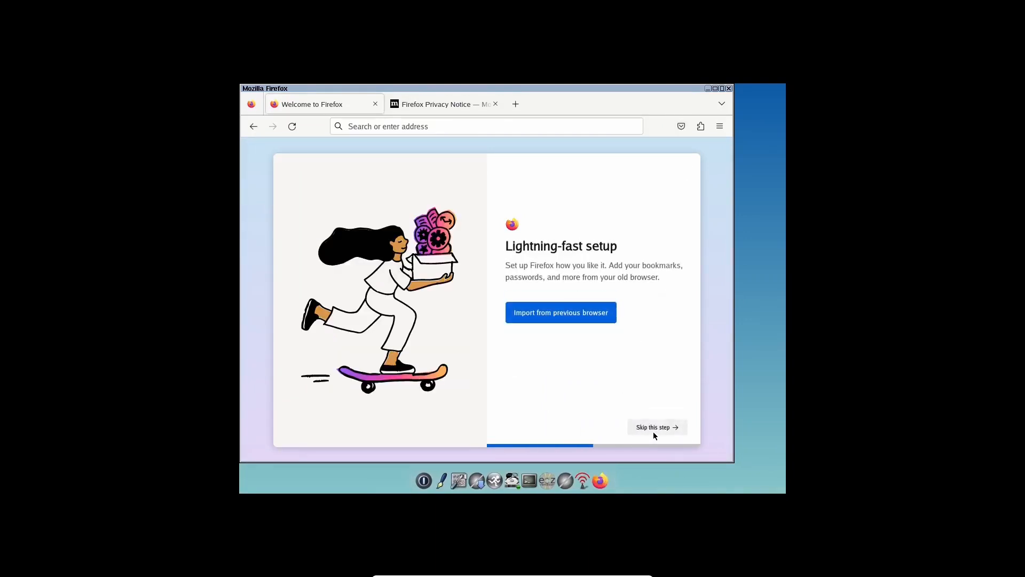
click(653, 431)
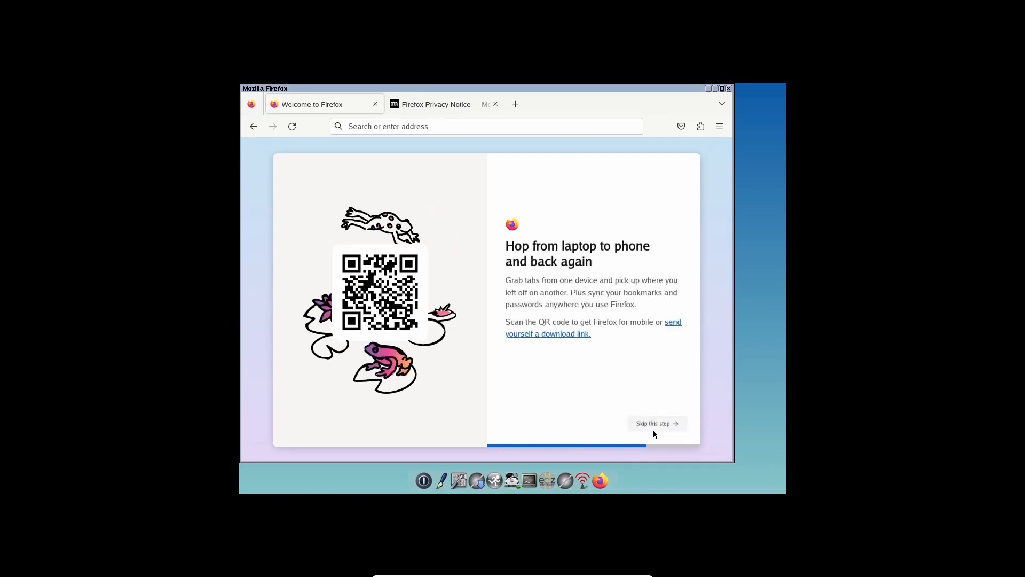
click(655, 428)
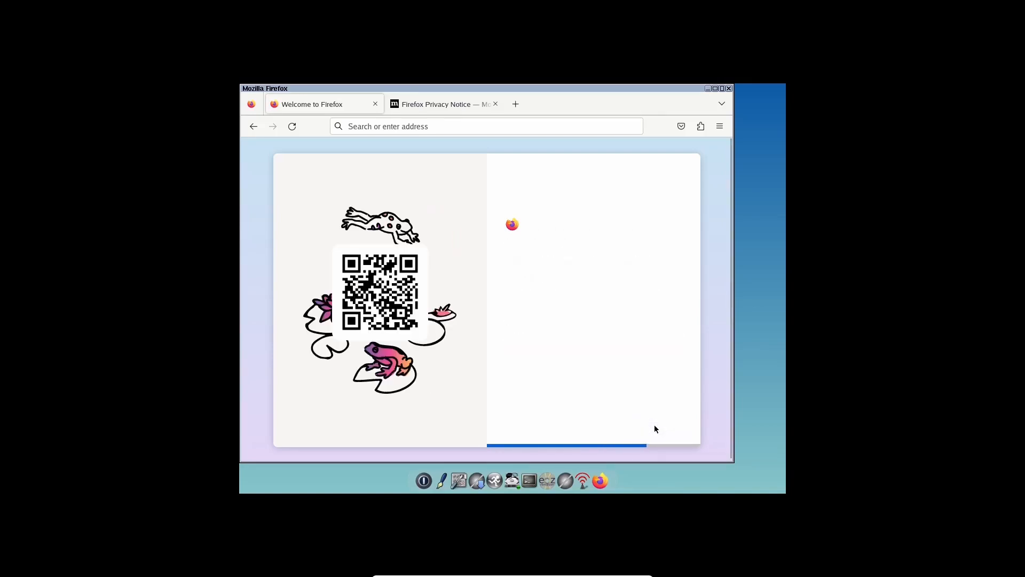
click(552, 350)
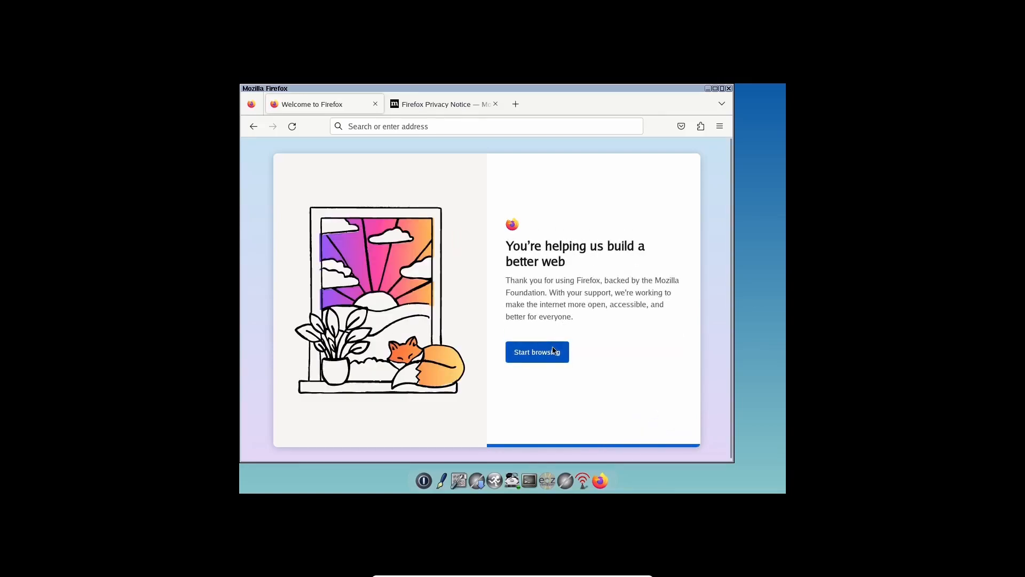
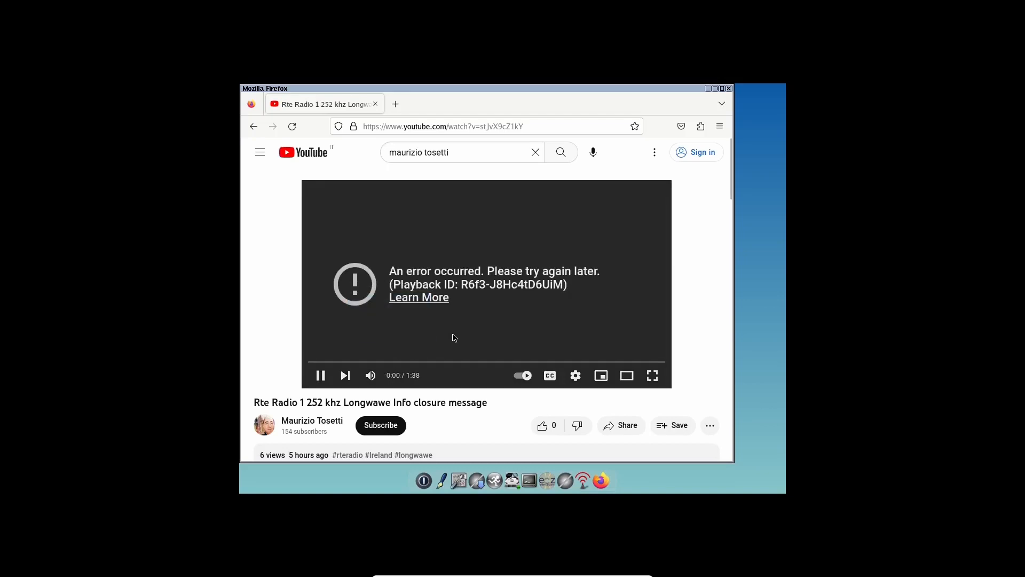
- Try to play the suggested YouTube video "How to improve reception shortwawe radio with a microwawe" and close Firefox
scroll(457, 336, down, 3)
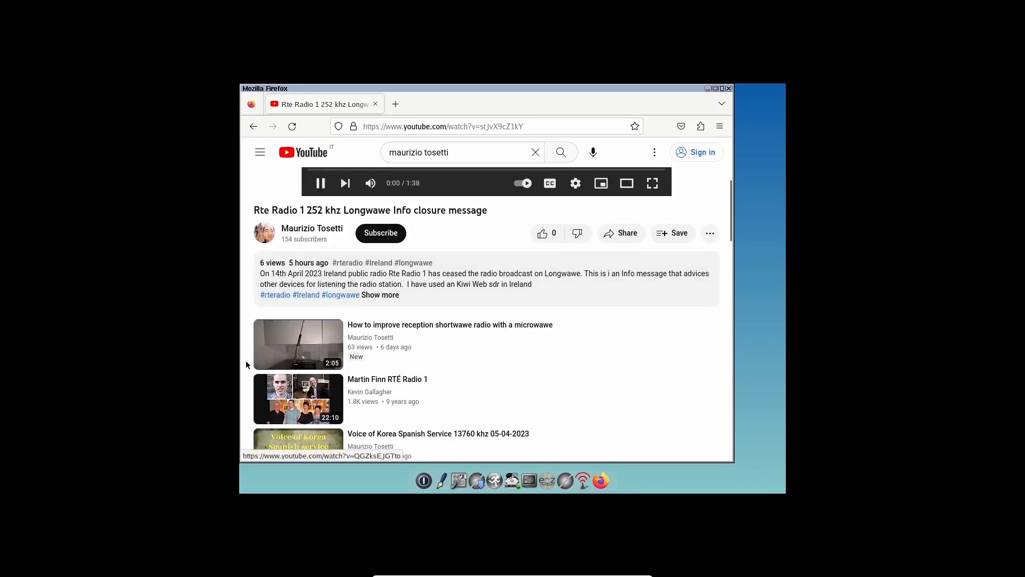
click(295, 349)
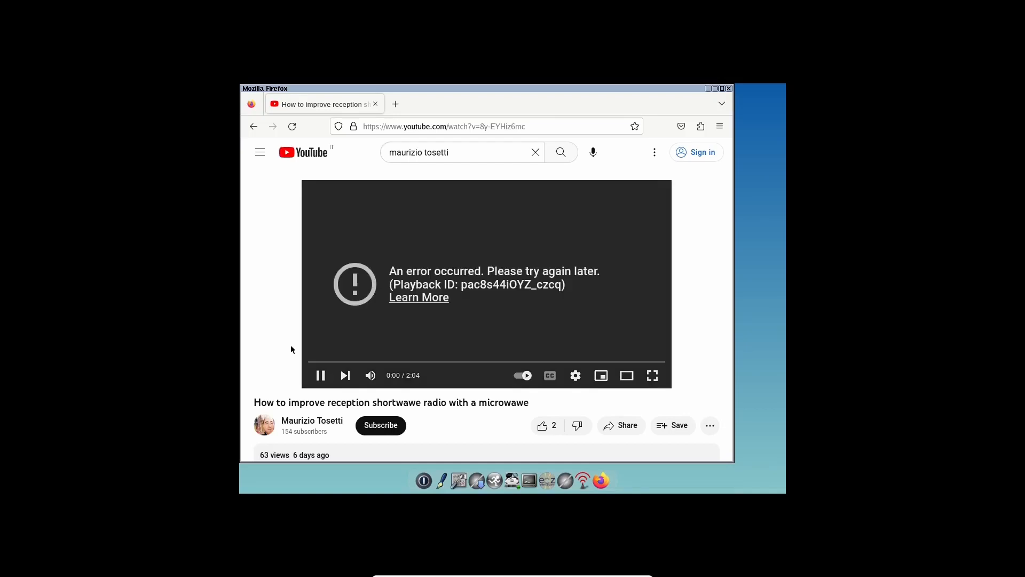
click(729, 88)
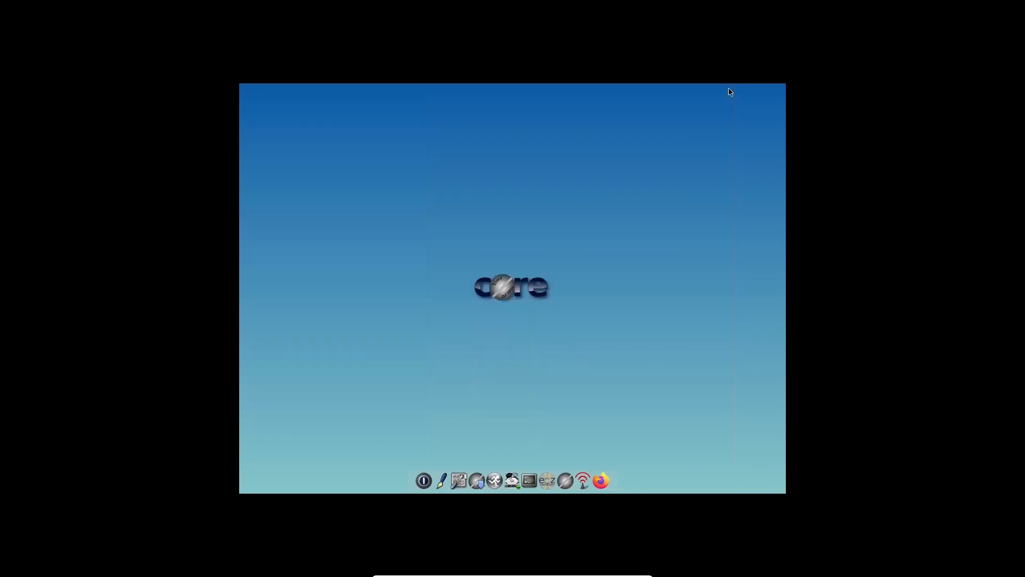
- Open the Apps tool, browse the remote extensions and search them for "html"
click(459, 477)
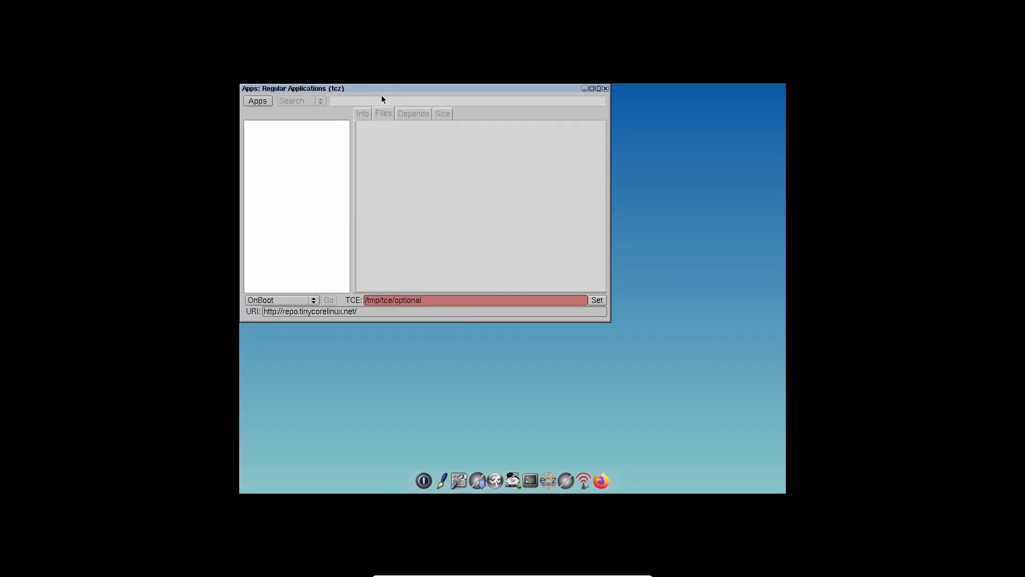
click(248, 104)
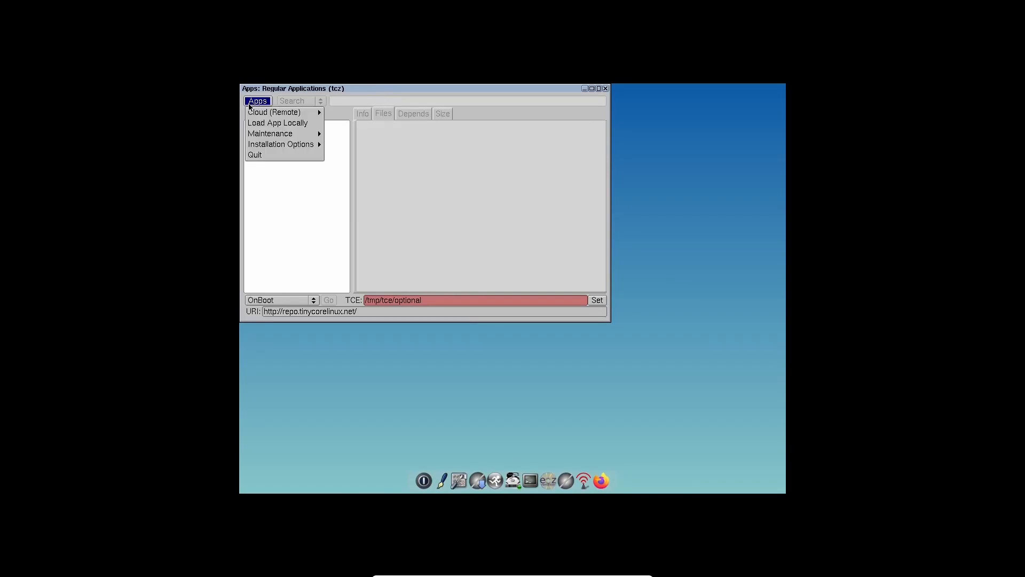
mouse_move(271, 114)
click(332, 113)
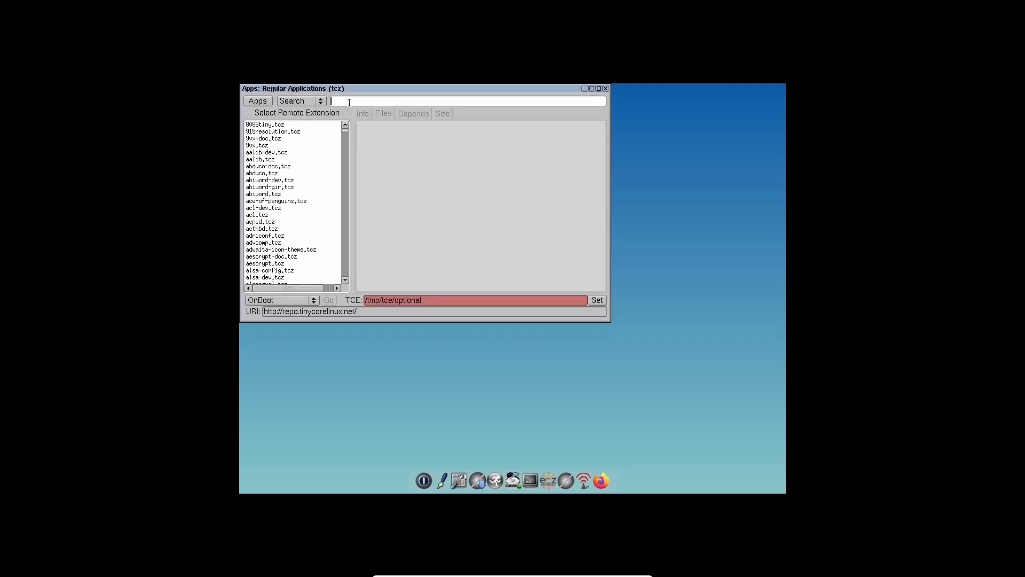
text(vi)
key(Return)
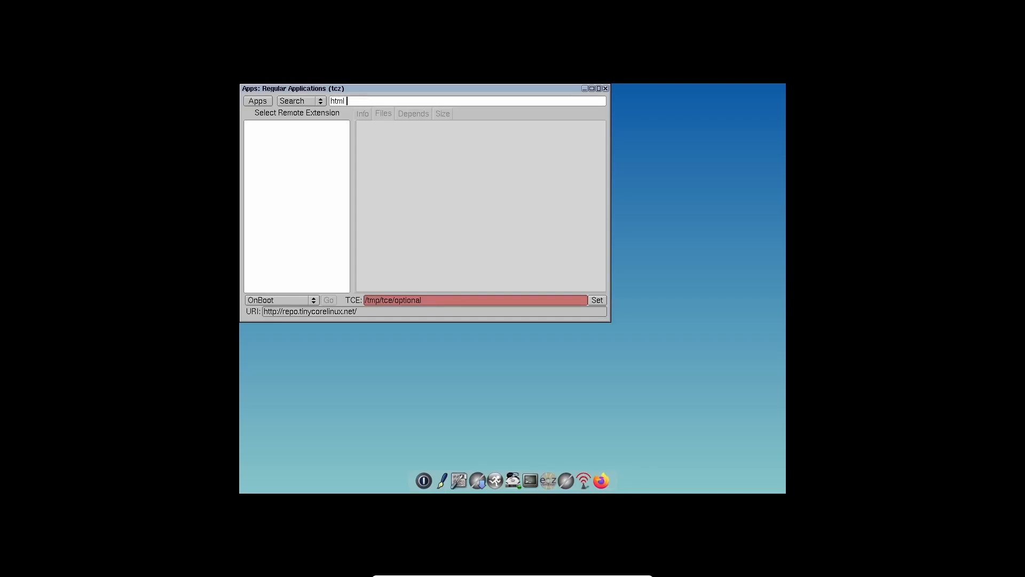
- Switch the search mode to Provides, reload the remote extension list and look through it down to the gnome entries
click(289, 101)
click(293, 111)
click(355, 102)
click(258, 101)
mouse_move(264, 113)
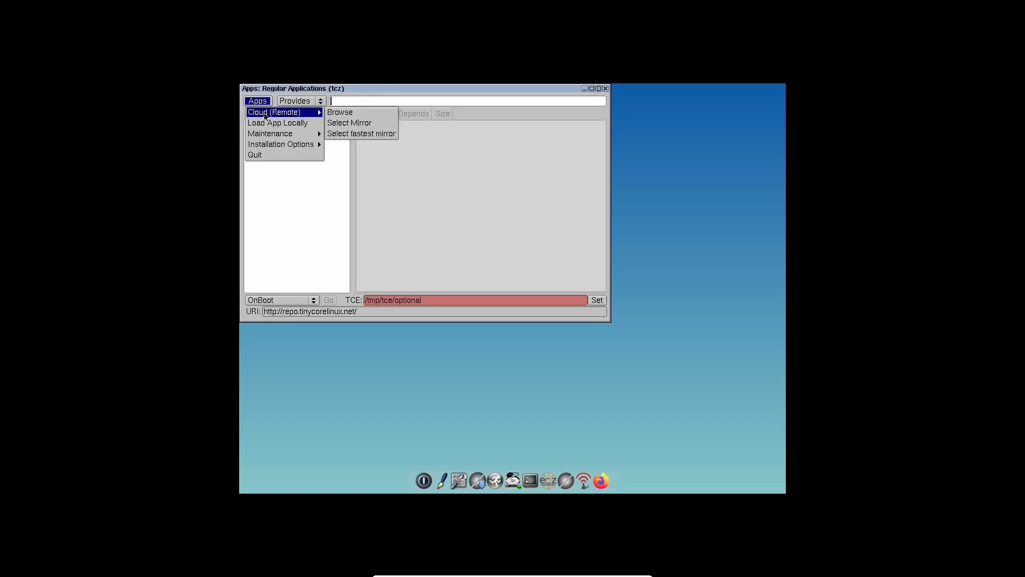
click(366, 113)
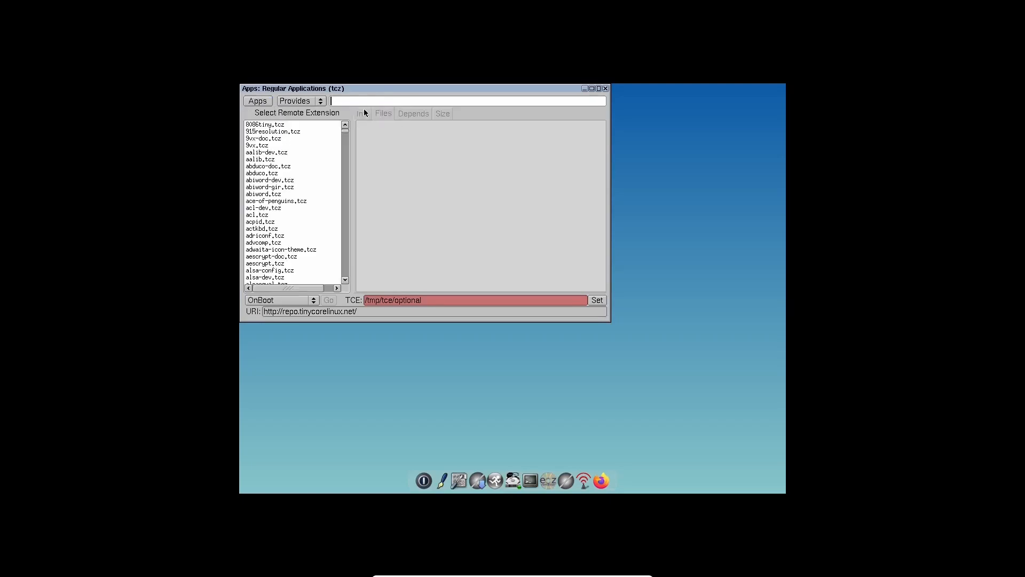
scroll(346, 135, down, 20)
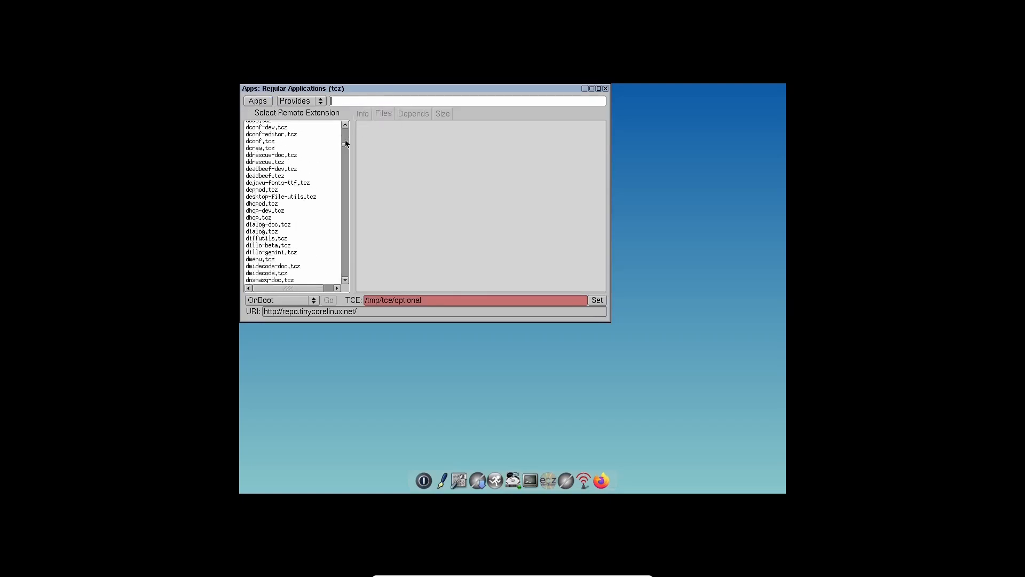
scroll(345, 143, down, 5)
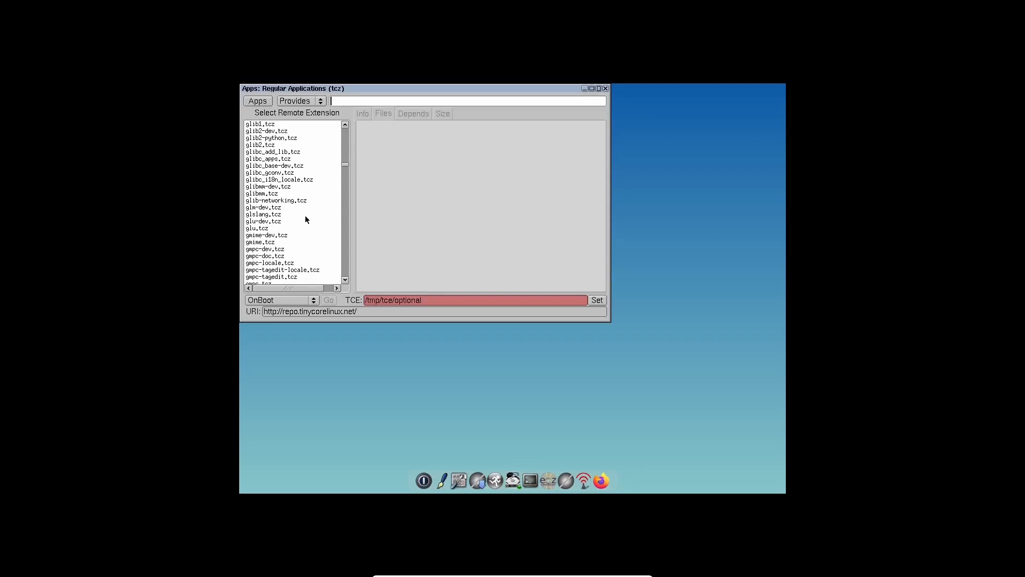
scroll(306, 217, down, 3)
scroll(306, 219, down, 1)
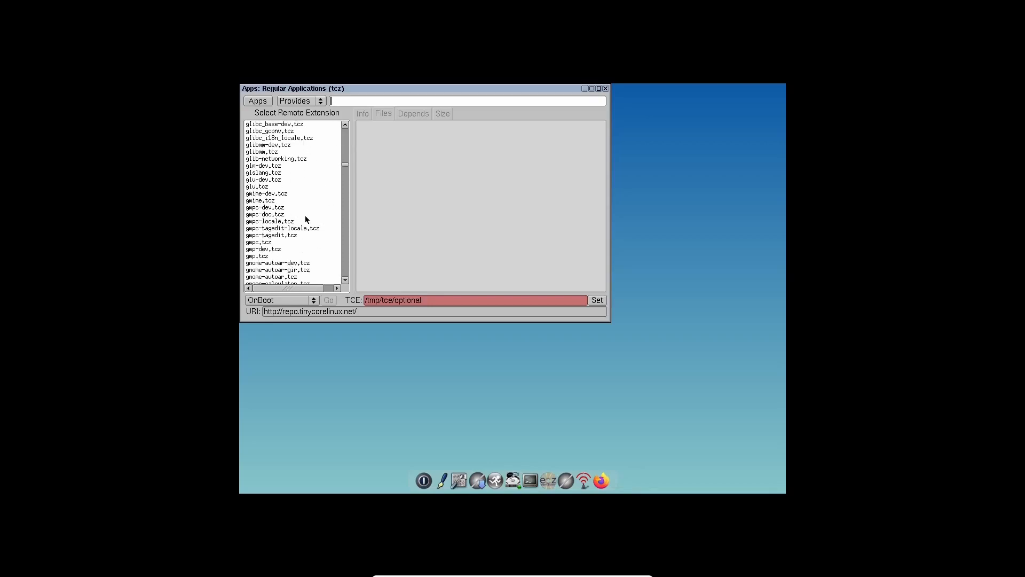
- Launch Firefox again and set it as the default browser
click(605, 477)
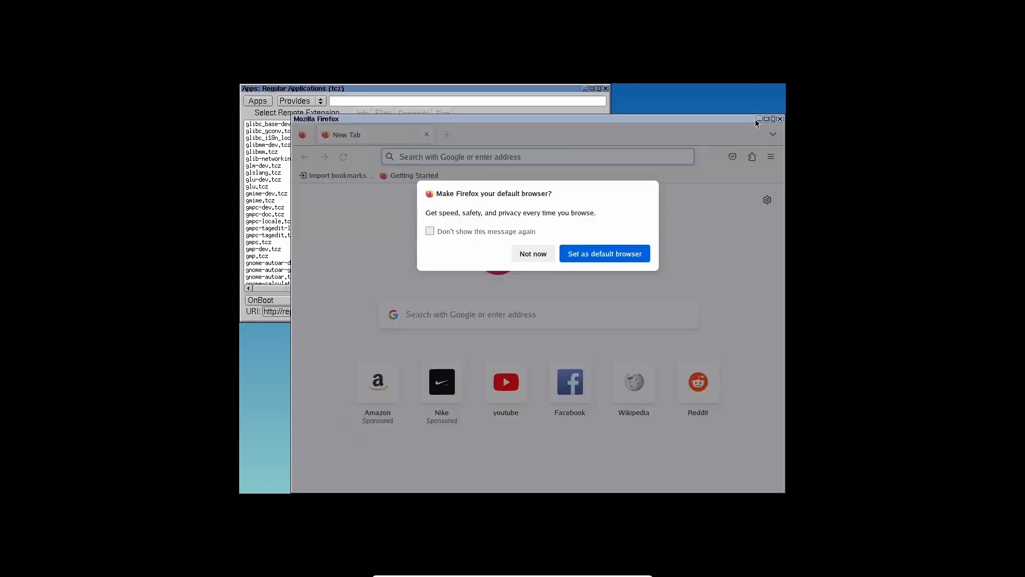
click(607, 254)
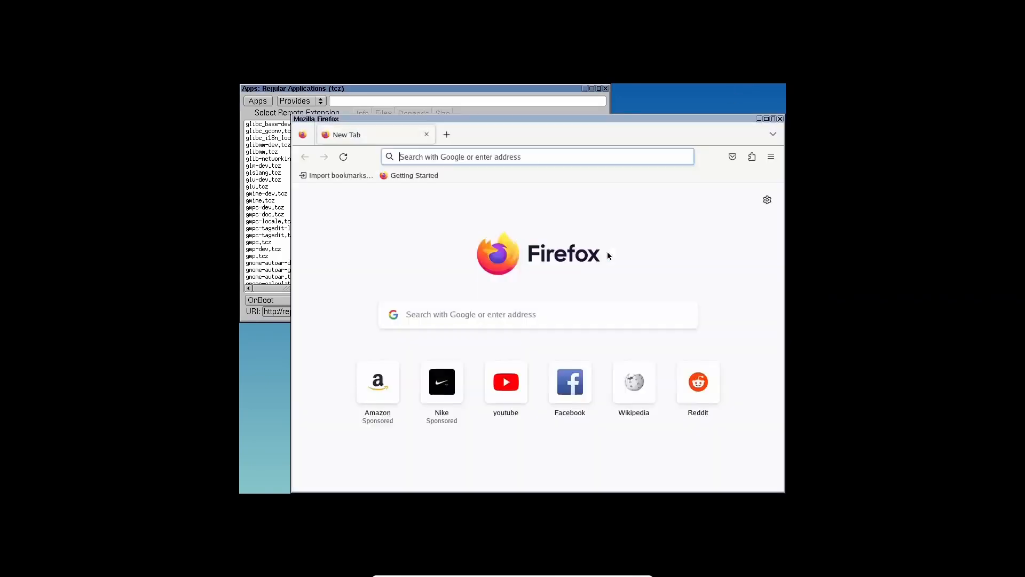
- Open Firefox's Add-ons and themes page
click(773, 158)
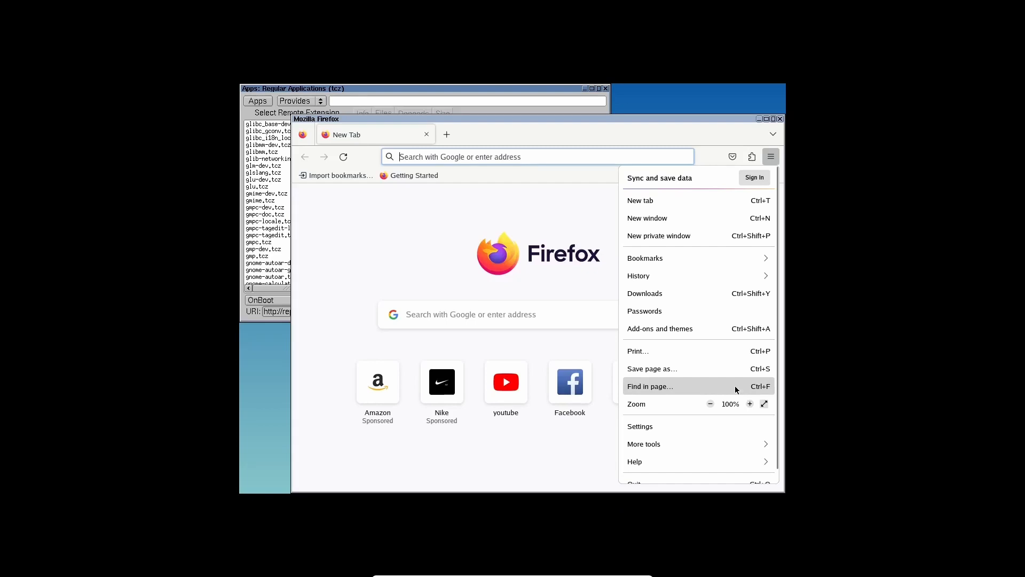
key(Down)
key(Down)
key(Down)
key(Down)
key(Down)
key(Down)
key(Down)
key(Down)
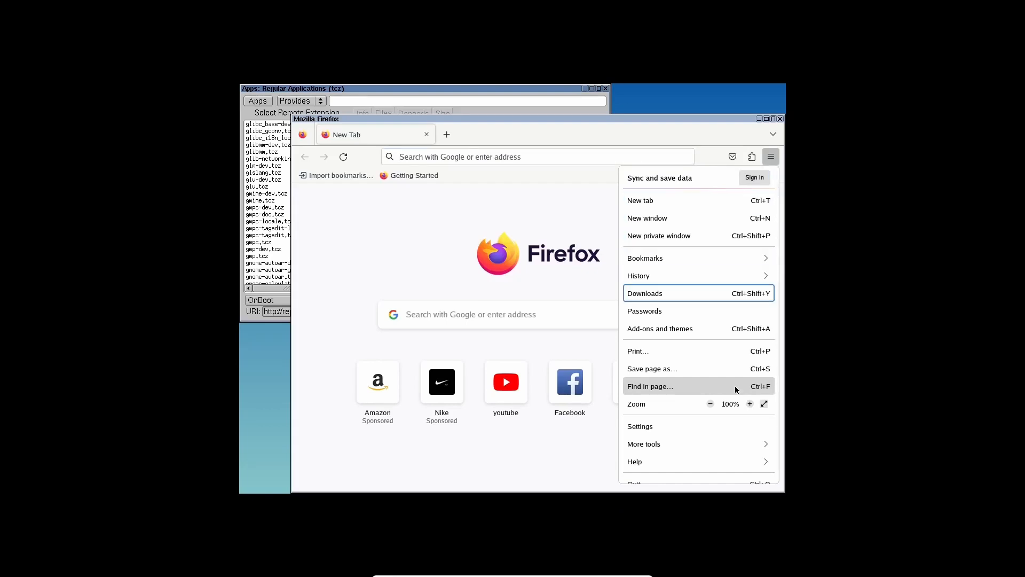
key(Down)
key(Down)
key(Up)
key(Up)
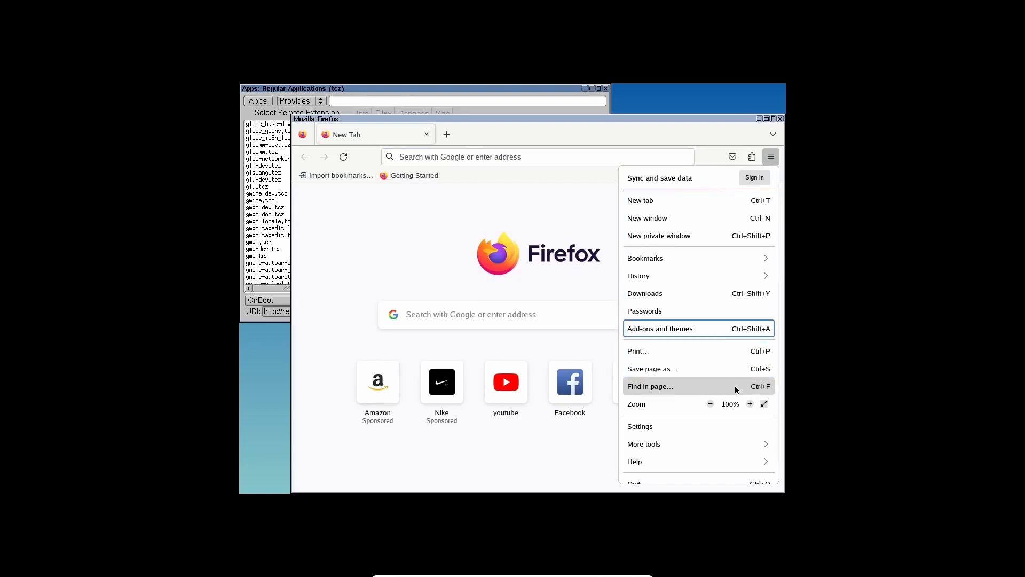
key(Return)
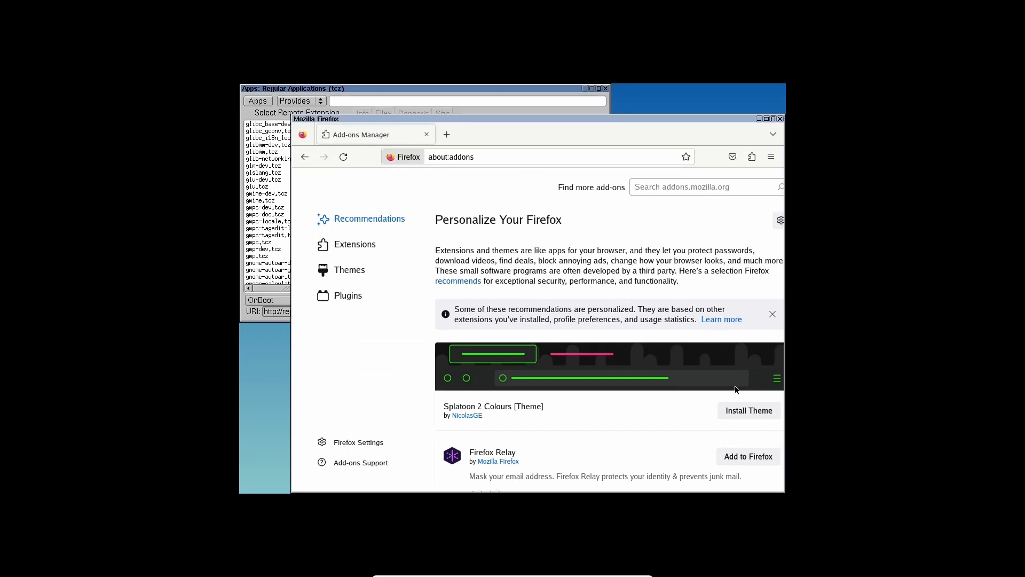
- Search the Firefox add-ons site for "youtube"
scroll(645, 321, down, 4)
scroll(643, 312, up, 3)
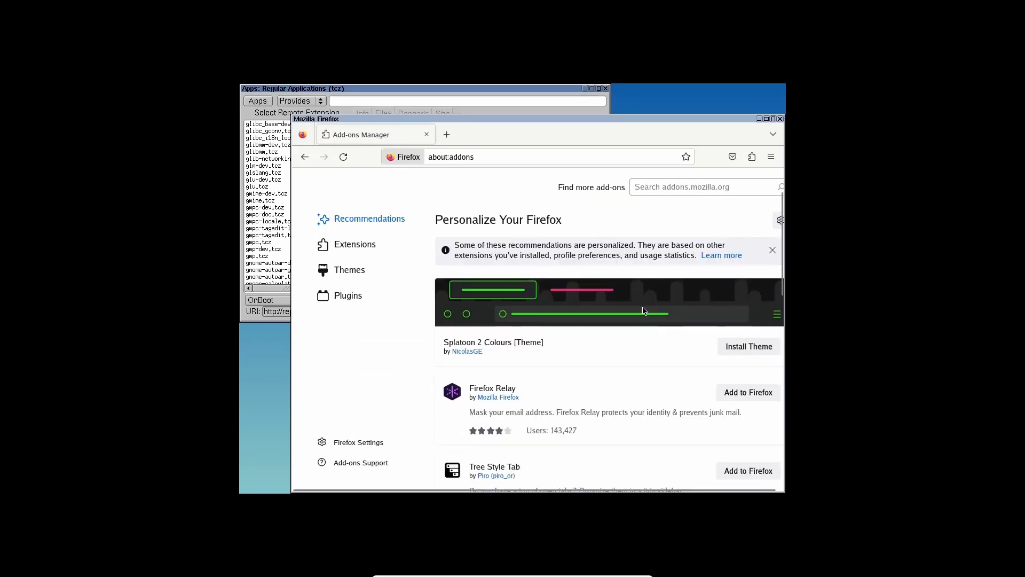
click(659, 186)
text(yout)
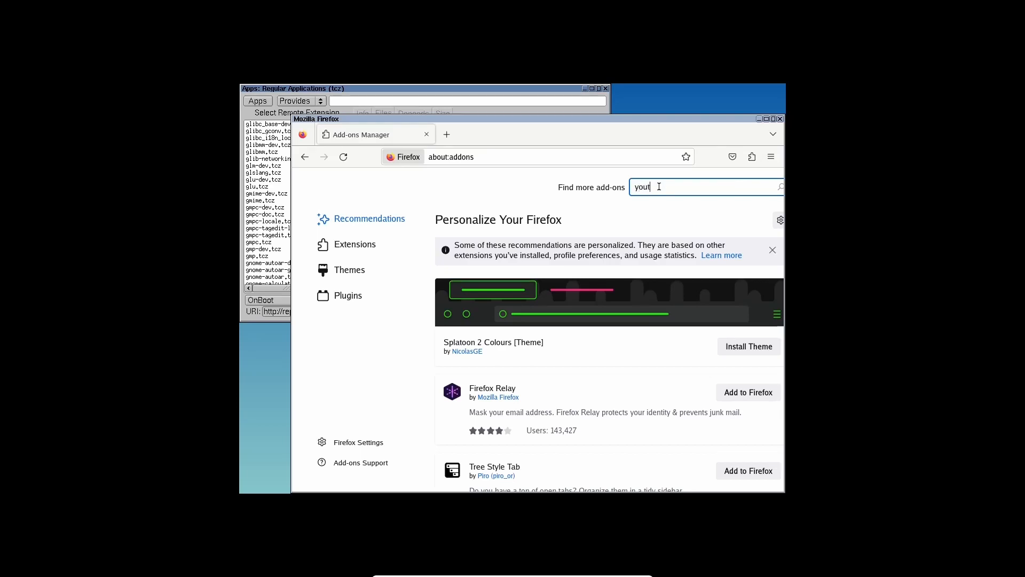
key(Return)
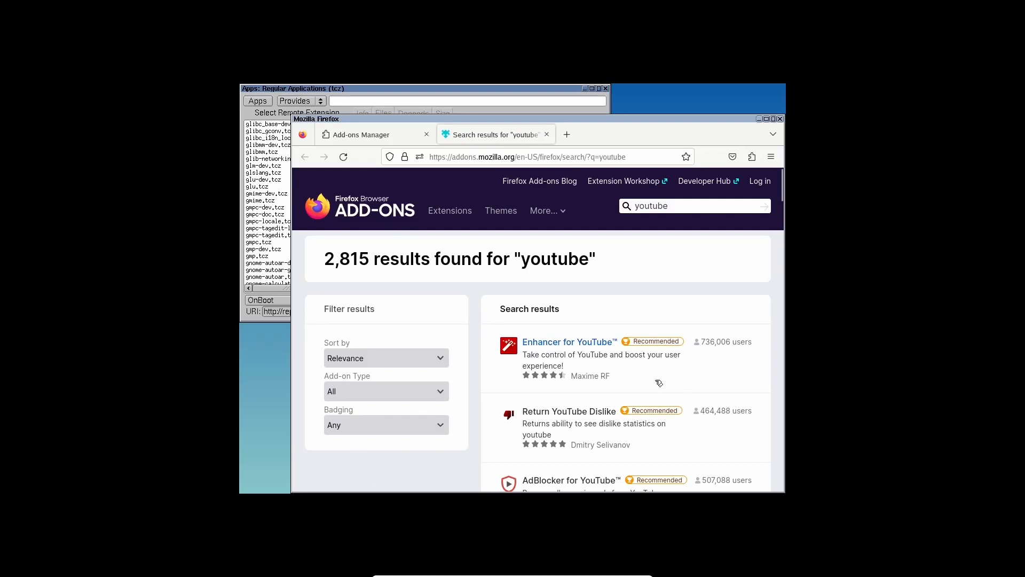
- Look through the YouTube add-on results down to the Youtube-shorts block entry and close Firefox
scroll(658, 382, down, 3)
scroll(658, 382, down, 8)
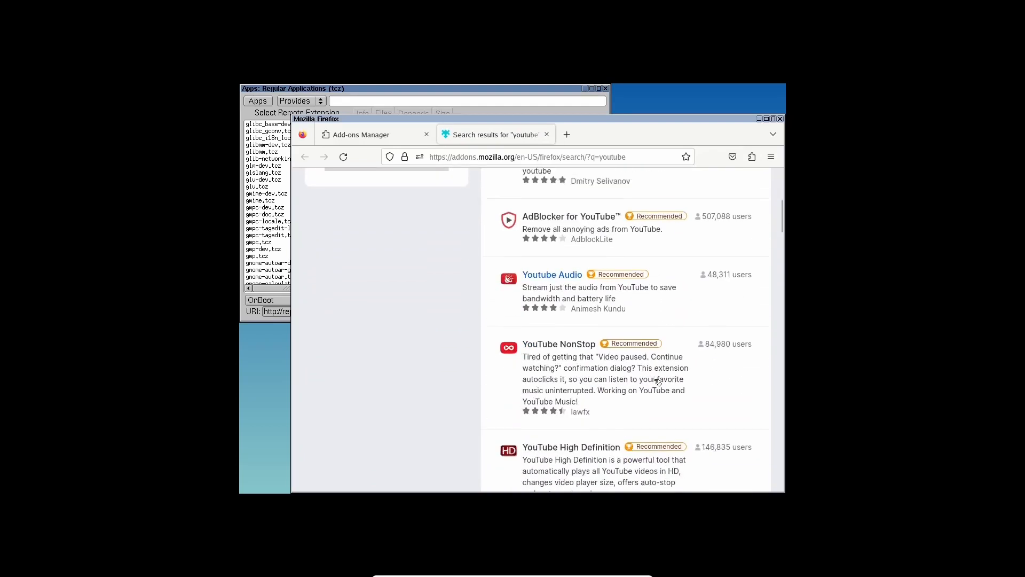
scroll(658, 382, down, 5)
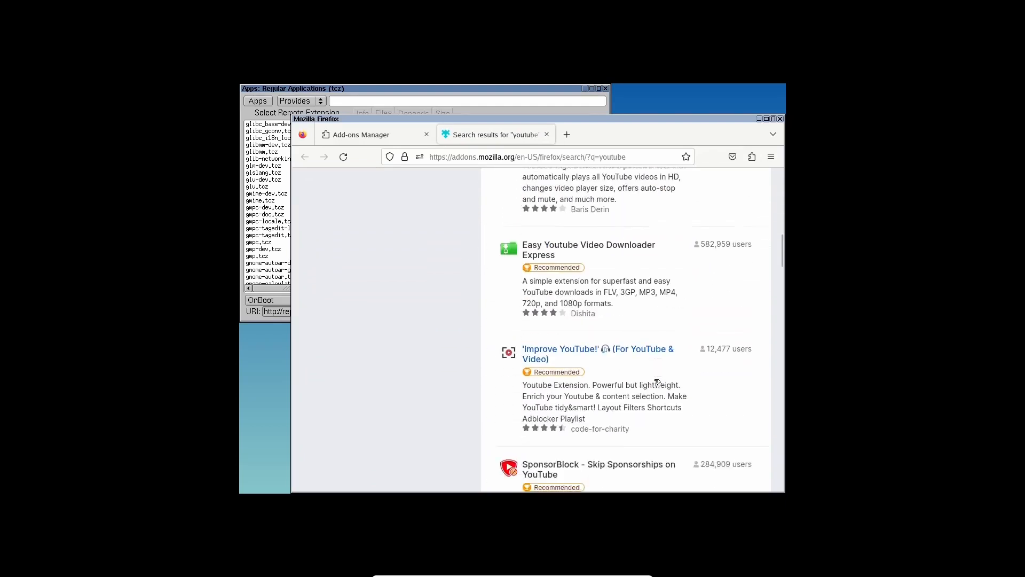
scroll(658, 382, down, 10)
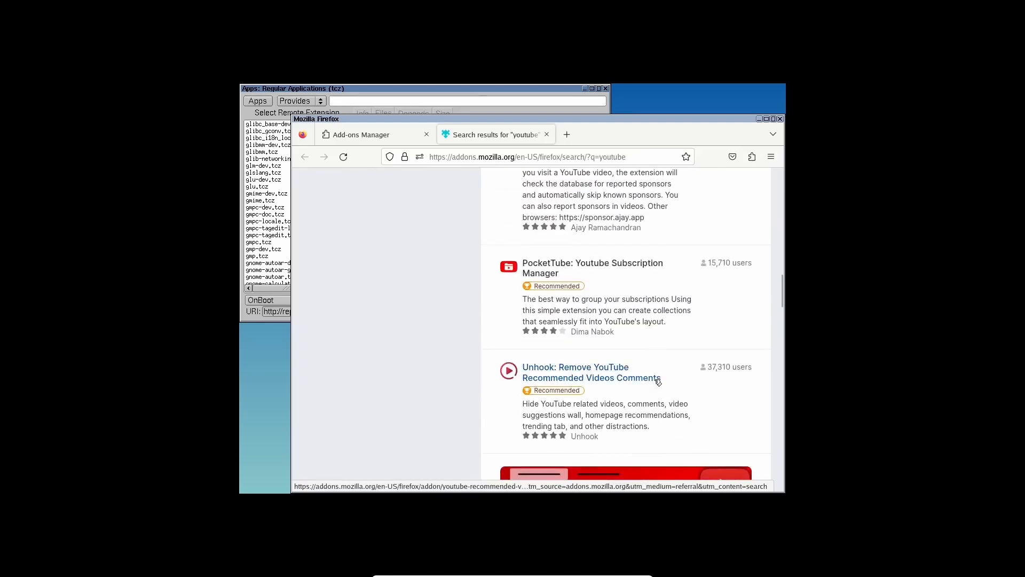
scroll(658, 383, down, 5)
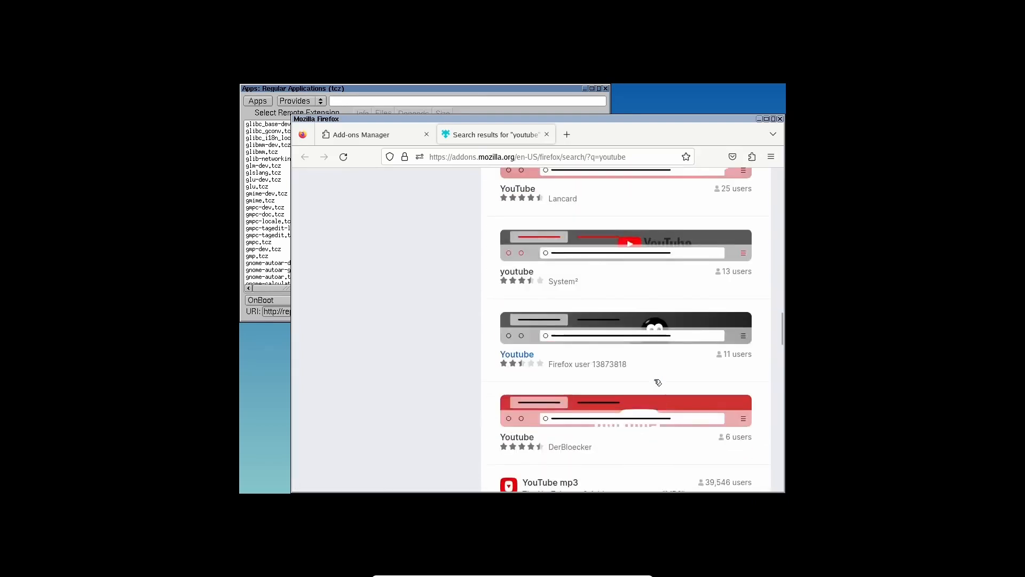
scroll(658, 382, down, 8)
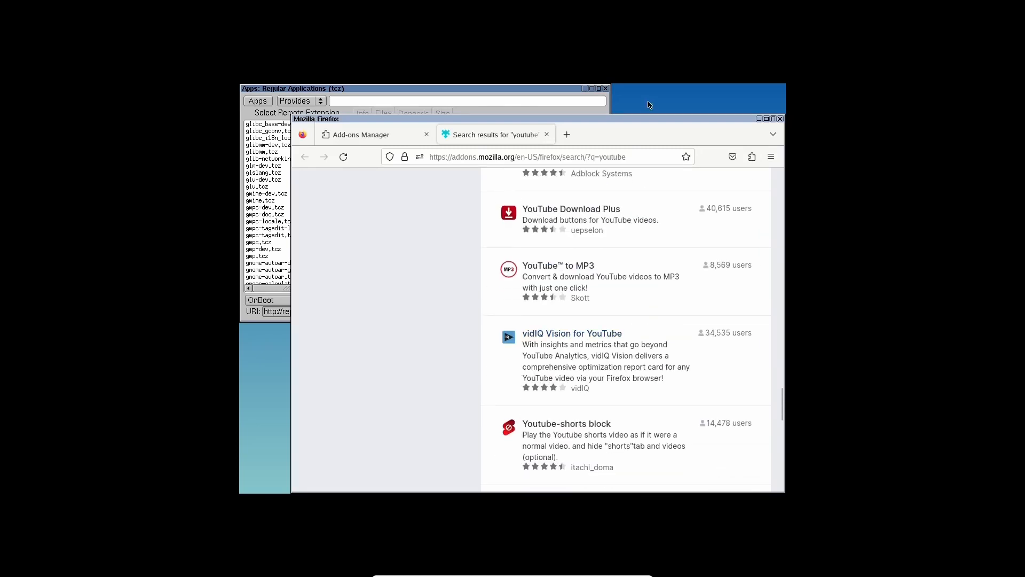
drag(651, 120, 599, 120)
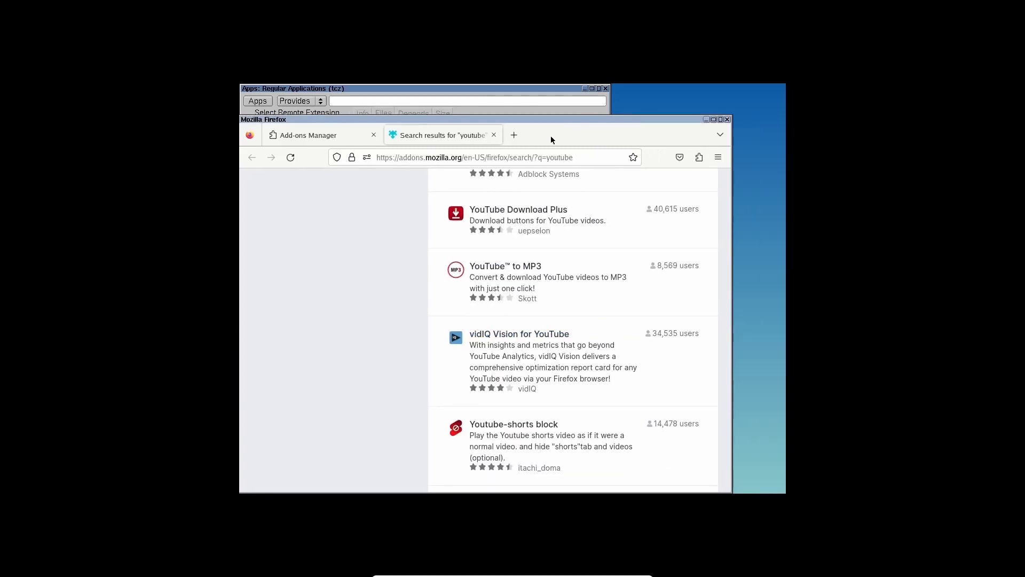
click(727, 120)
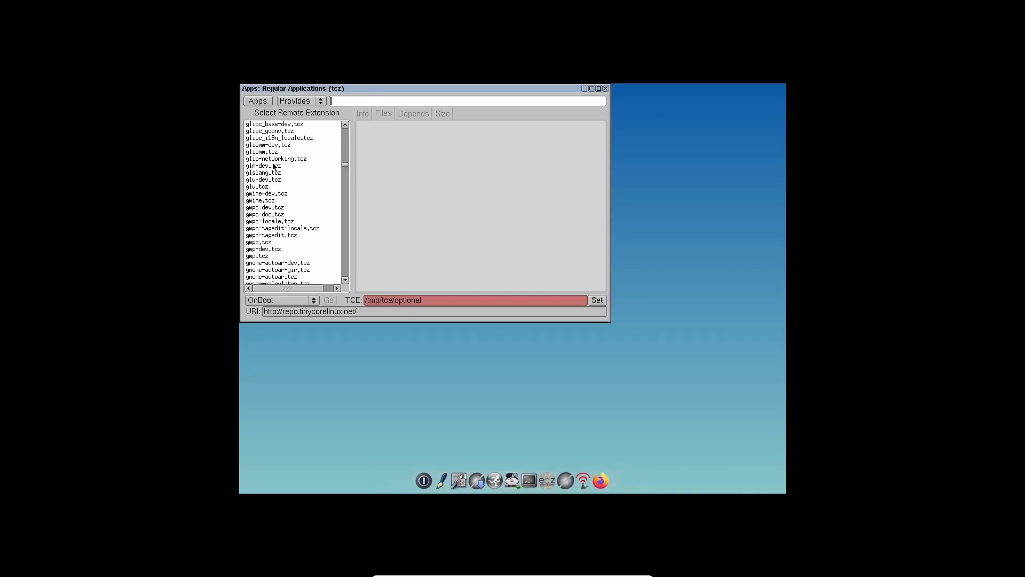
- Look through the rest of the remote extension list to its end and close the Apps tool
scroll(276, 165, down, 1)
scroll(278, 163, up, 1)
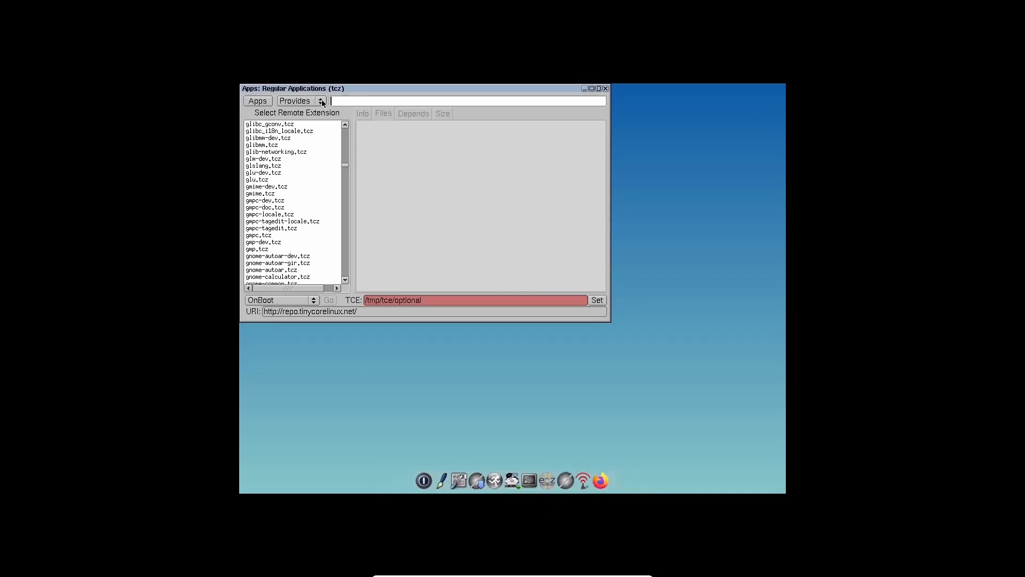
click(321, 101)
click(263, 105)
scroll(290, 184, down, 2)
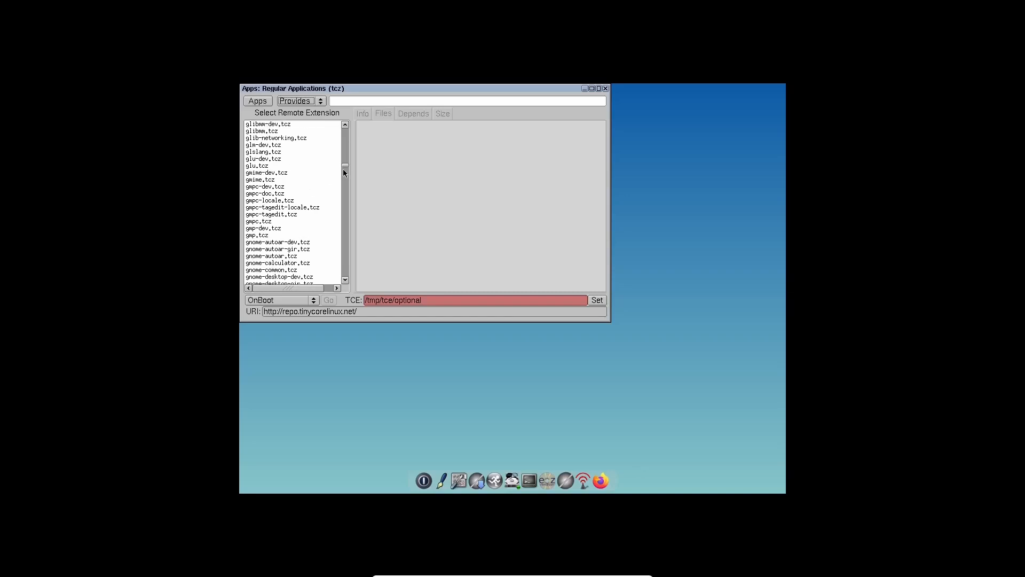
drag(347, 163, 341, 279)
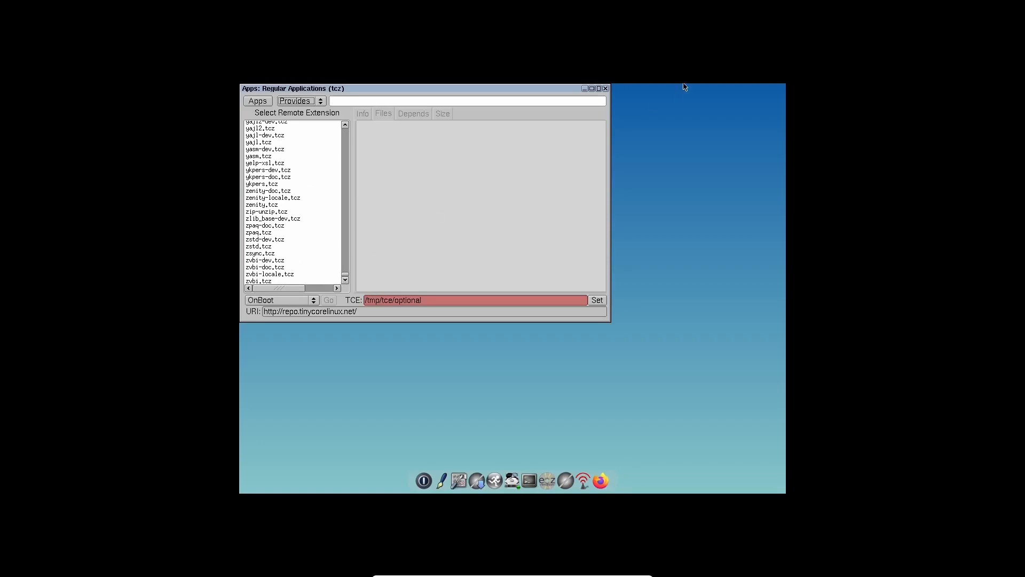
click(606, 89)
right_click(780, 417)
mouse_move(758, 410)
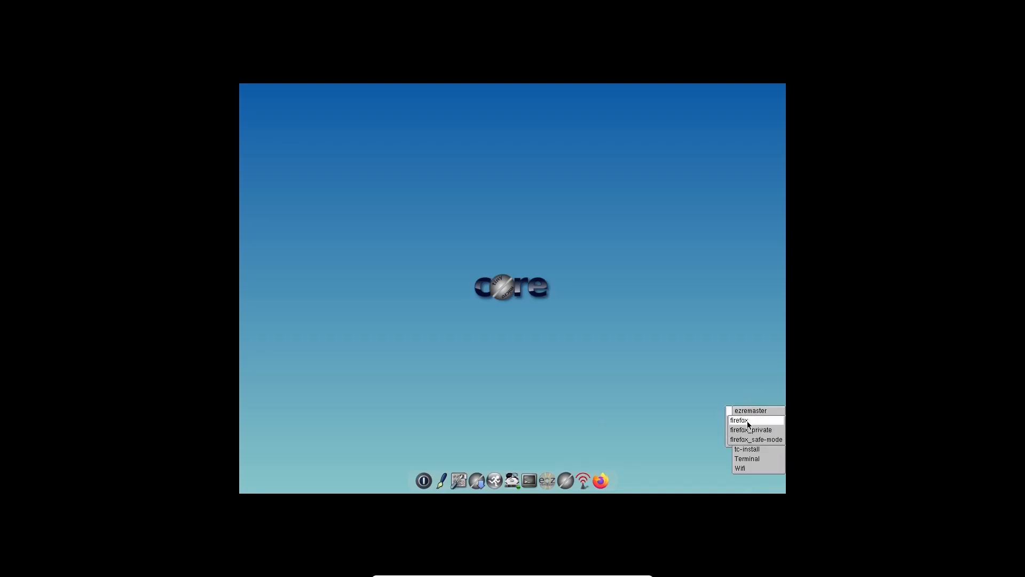
click(687, 420)
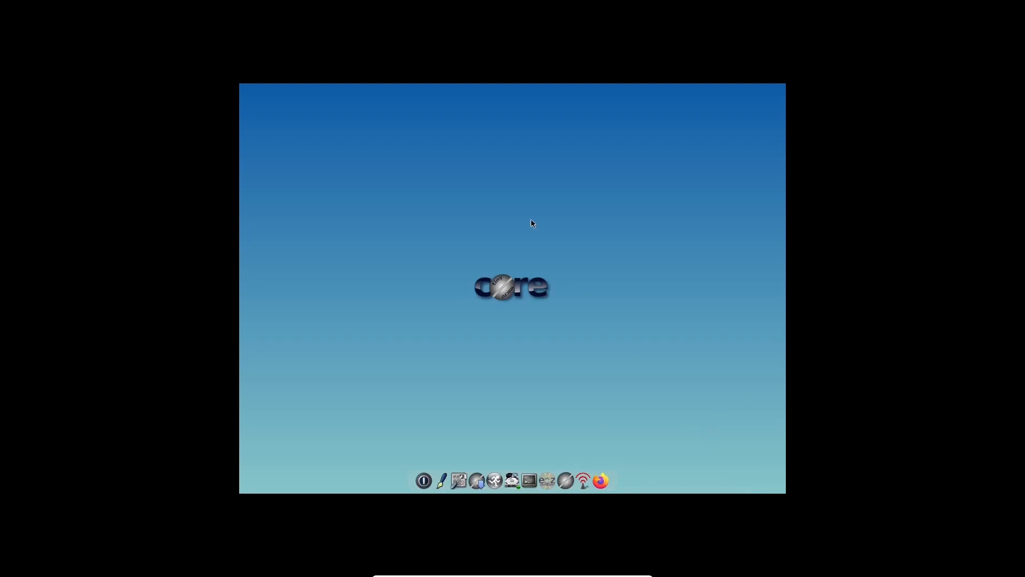
- Launch Firefox in normal mode and play the 24-hour jazz and rain sounds playlist video from YouTube's home page
right_click(532, 219)
mouse_move(557, 236)
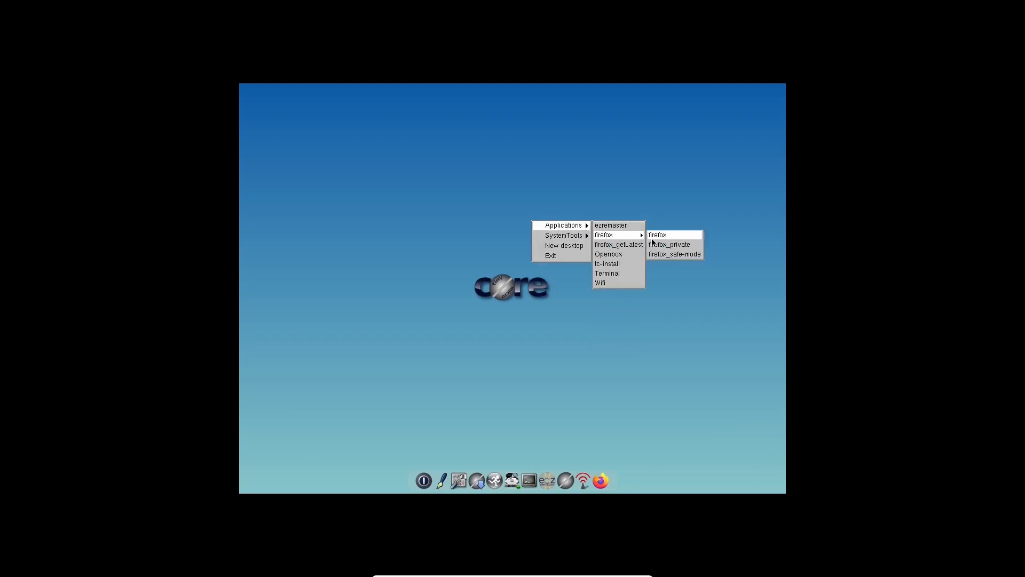
click(661, 236)
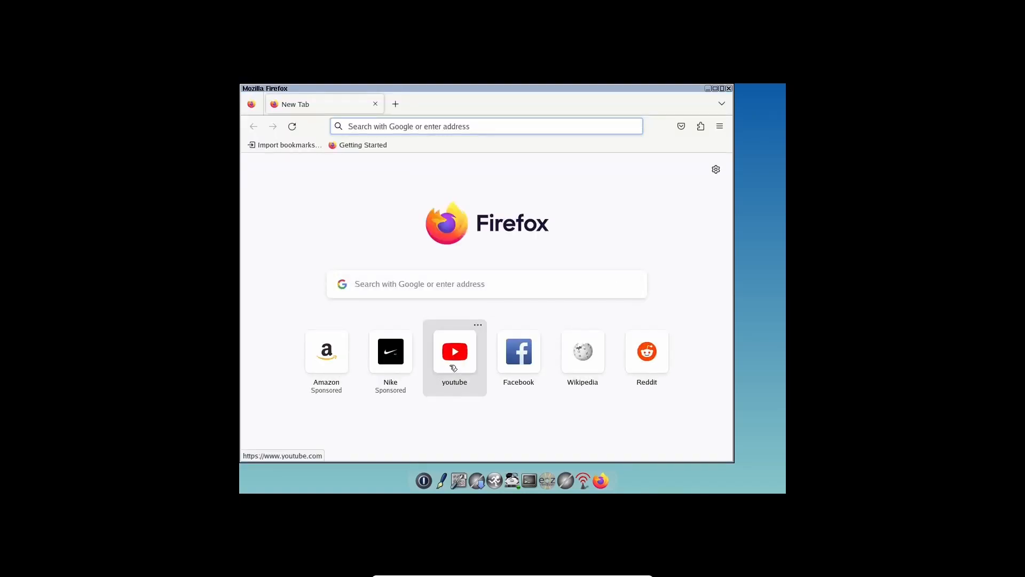
click(457, 355)
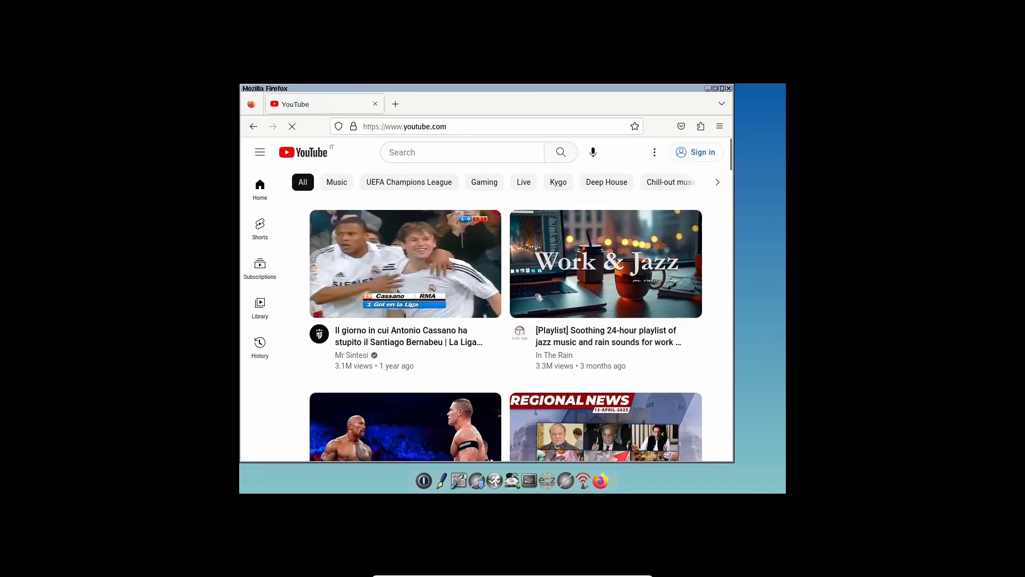
click(593, 276)
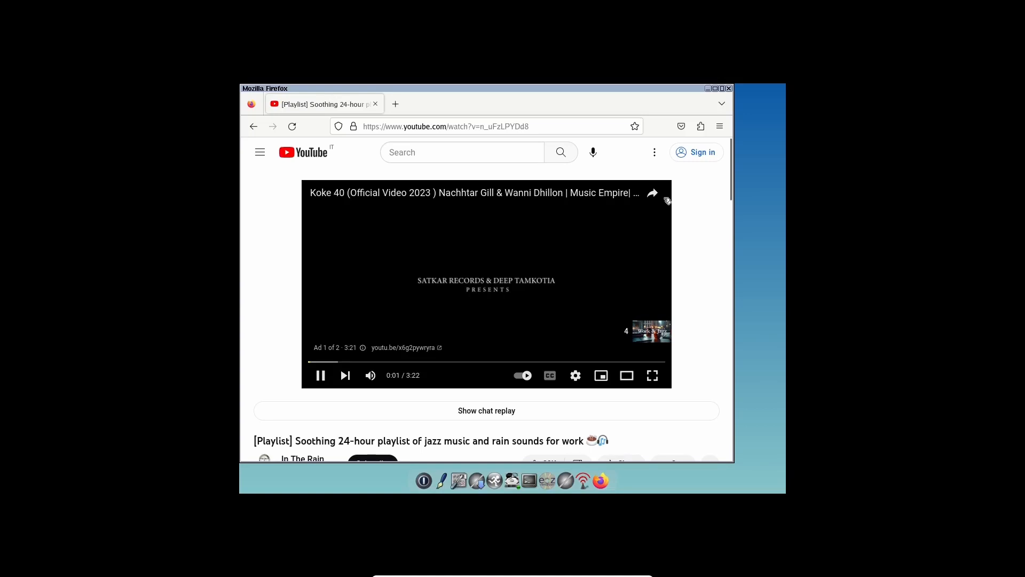
- Return to YouTube's home page and search for the channel owner's full name
click(249, 128)
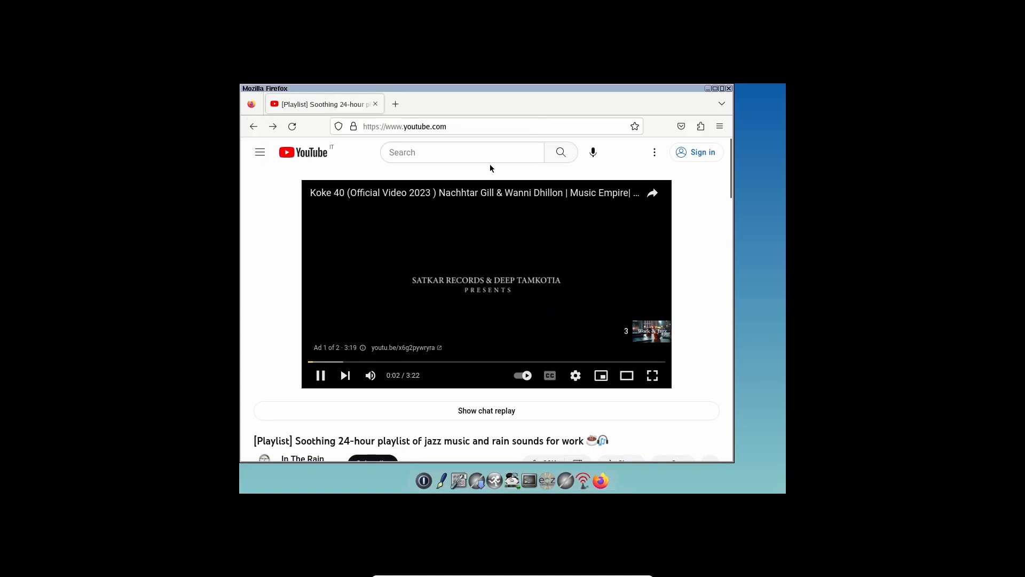
click(477, 157)
text(m)
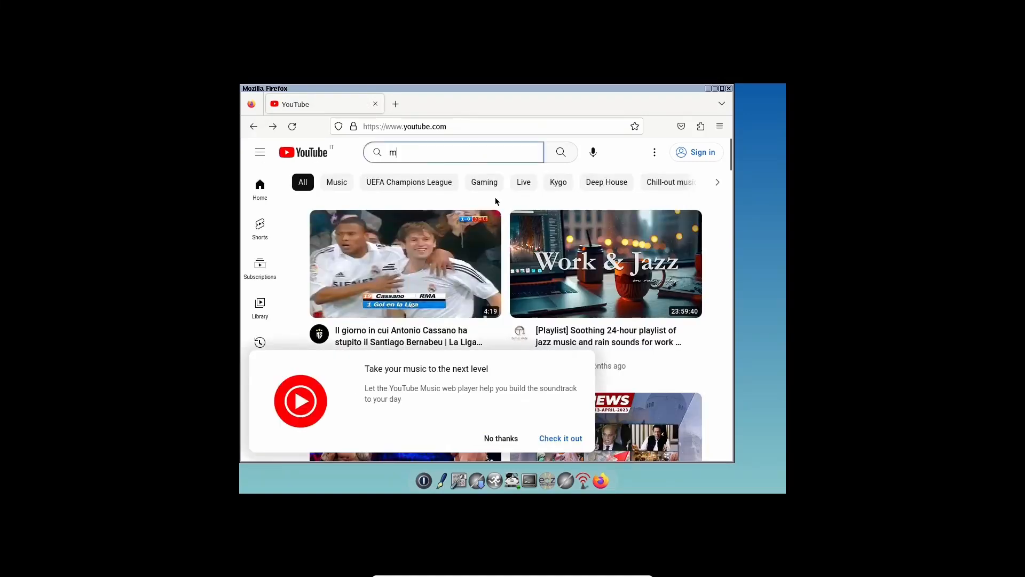
text(auri)
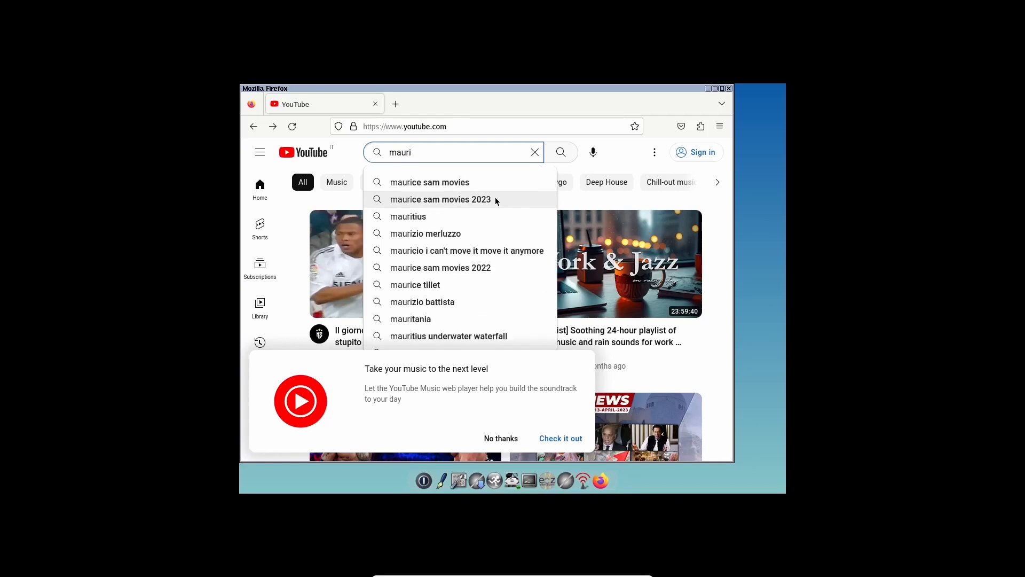
text(zio )
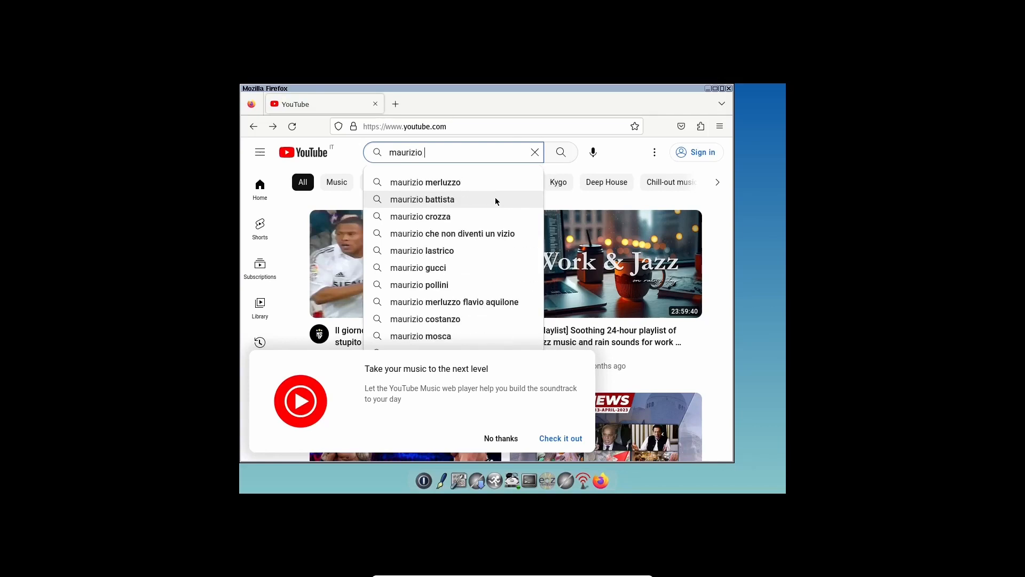
text(tosett)
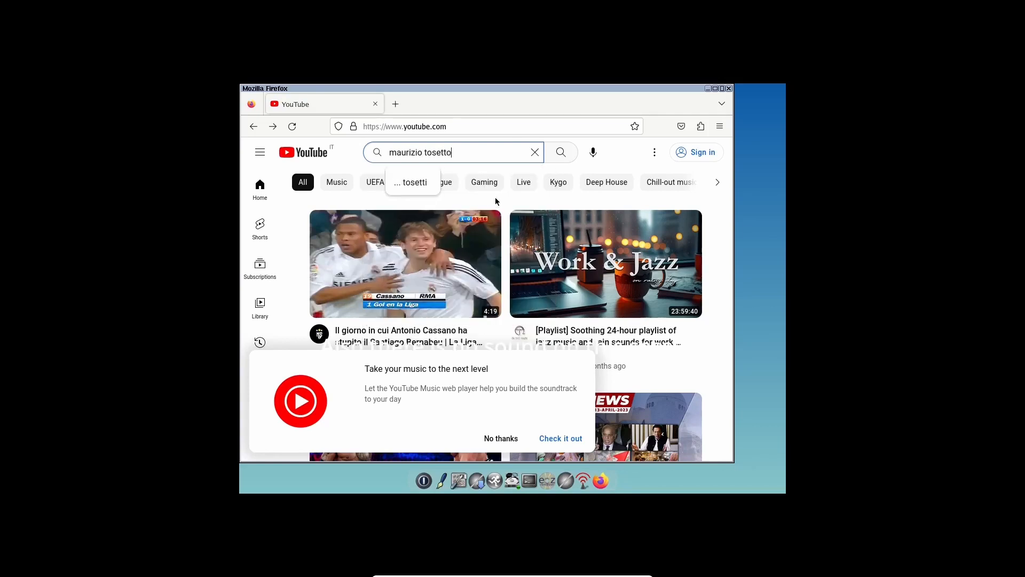
text(i)
key(Return)
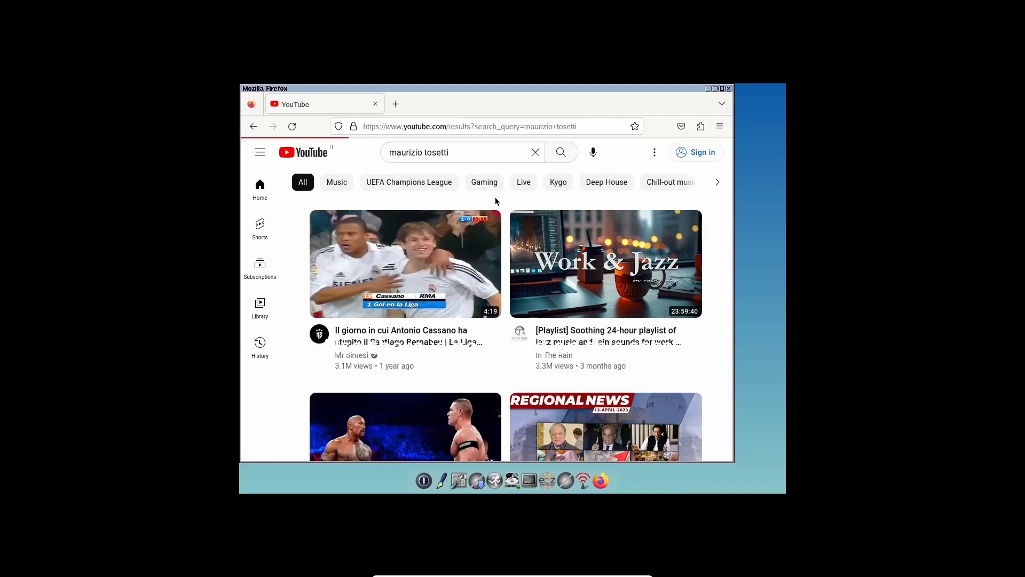
- Try to play the Rte Radio 1 Longwawe closure video and the related video about improving shortwawe radio reception with a microwawe
click(419, 350)
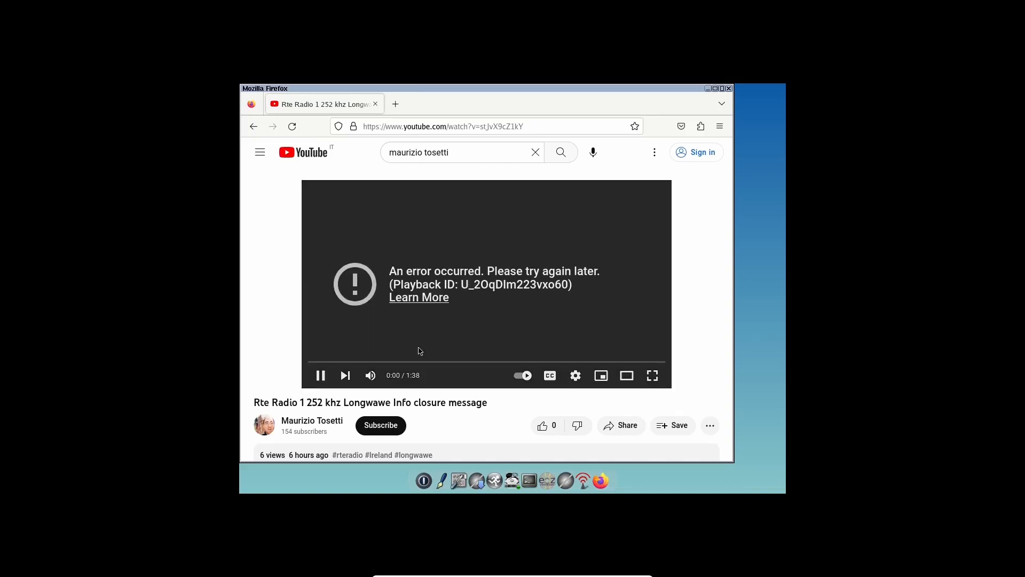
scroll(420, 351, down, 5)
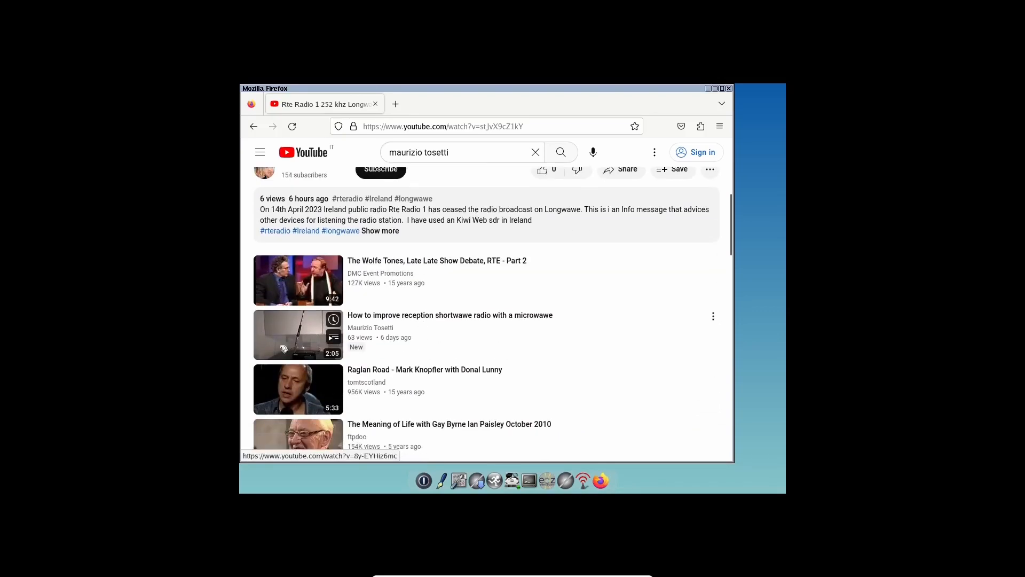
click(287, 343)
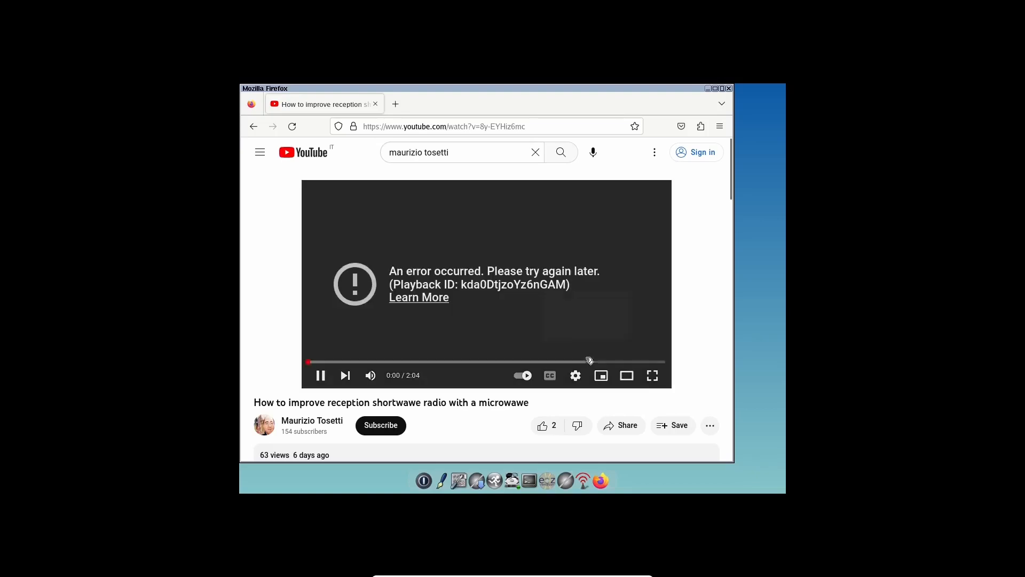
- Pick a playback quality for the shortwawe video and skip ahead to retry the Rte Radio 1 closure message
click(577, 376)
click(589, 343)
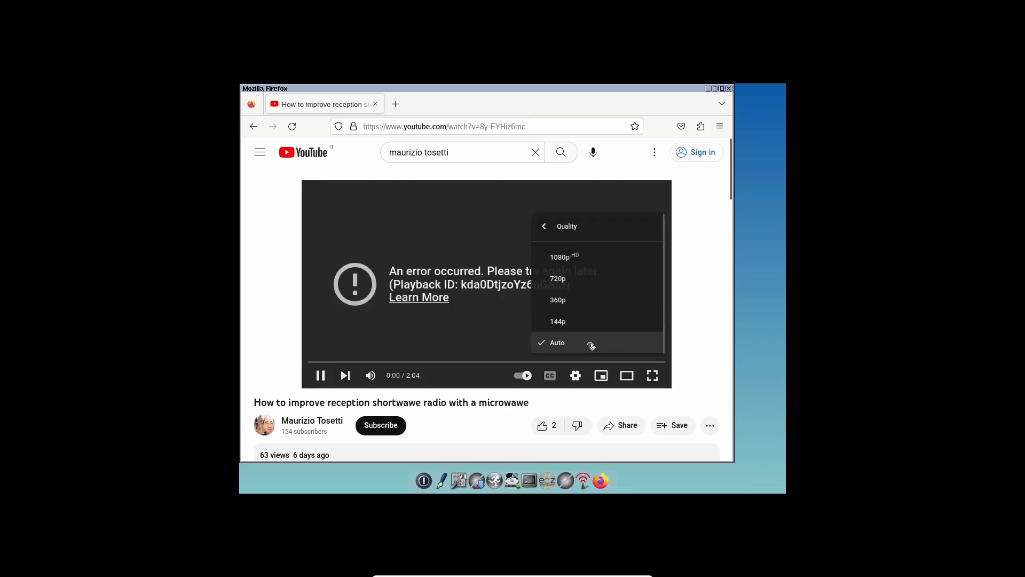
click(580, 331)
click(345, 377)
click(345, 376)
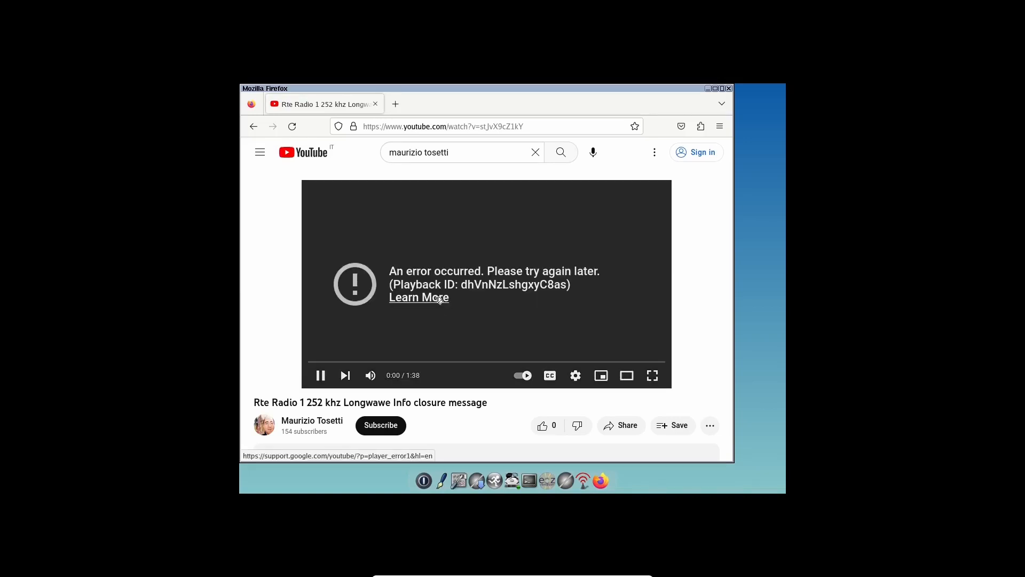
- Play Sky Sport's Conference League goal collection from YouTube's home page at 480p quality, and return to the home page
click(321, 153)
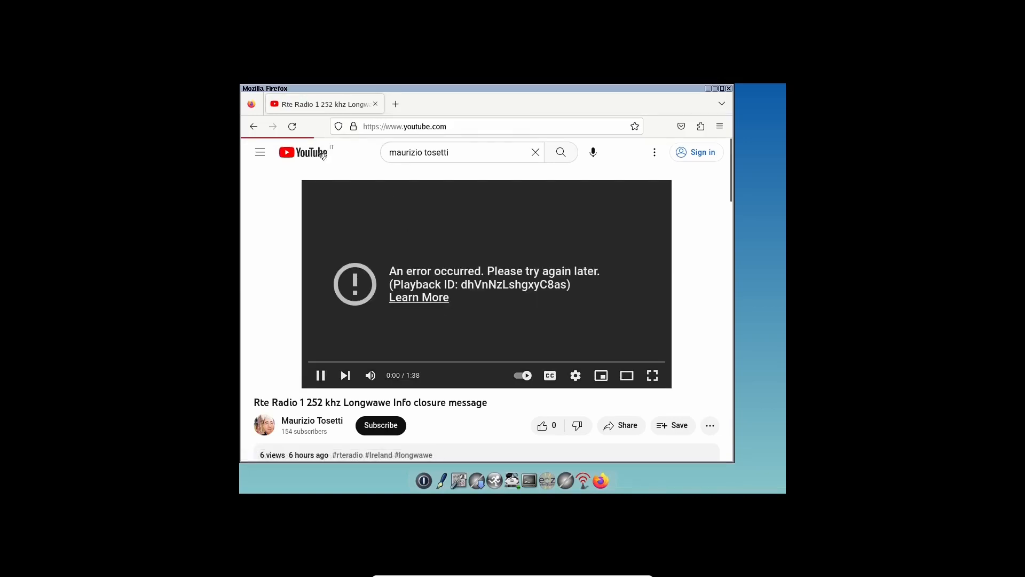
click(391, 259)
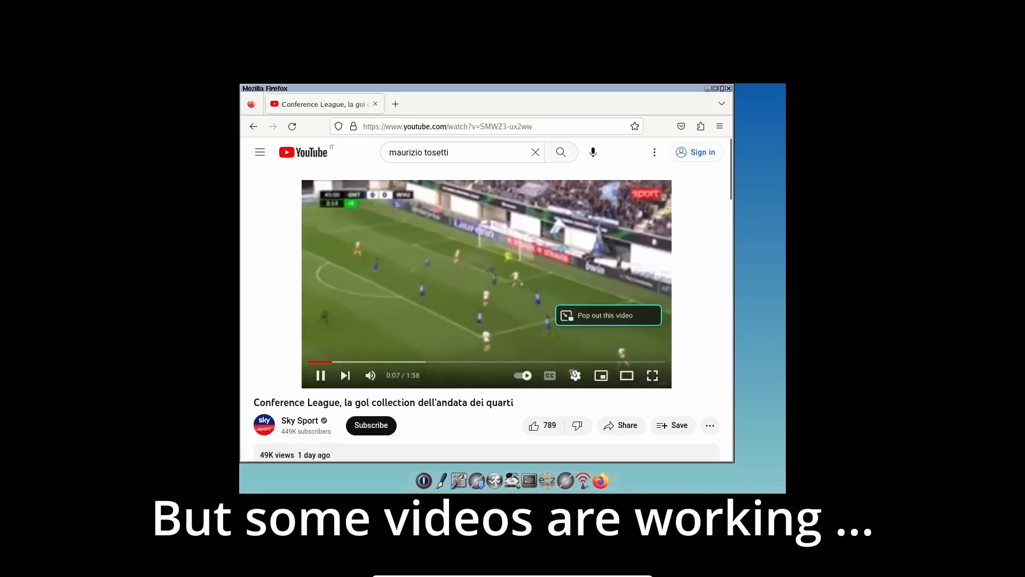
click(576, 377)
click(582, 342)
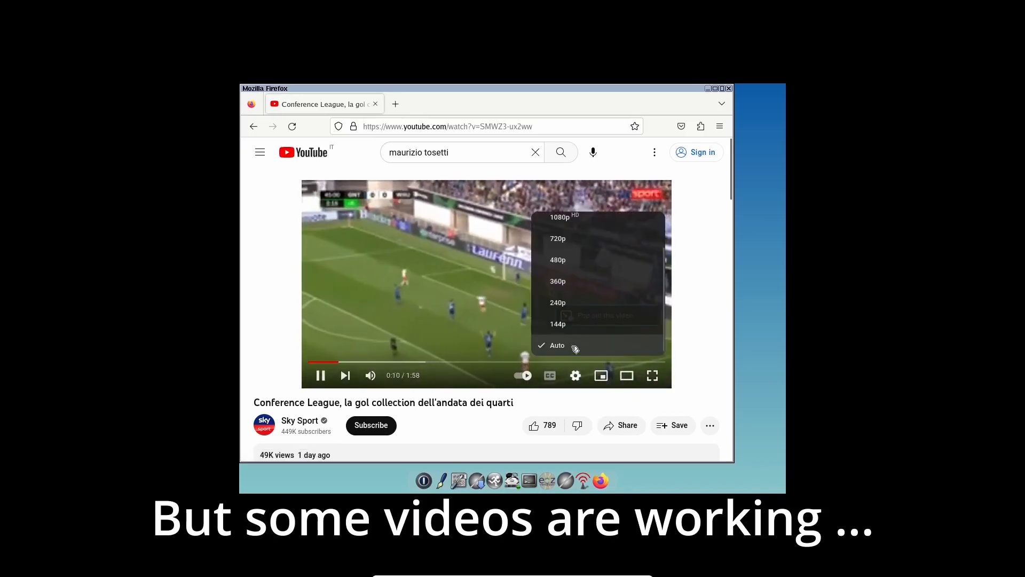
click(565, 265)
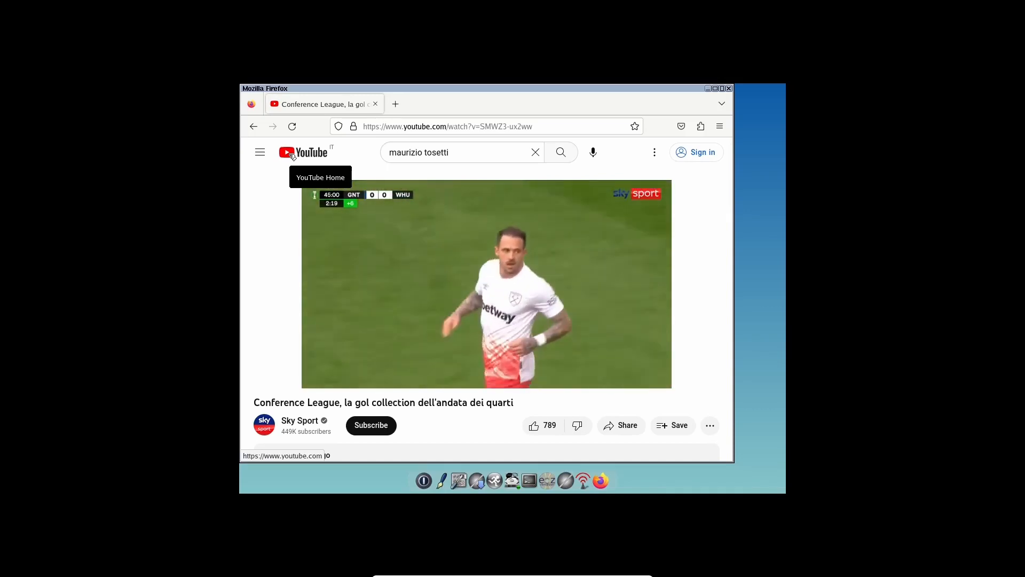
click(292, 155)
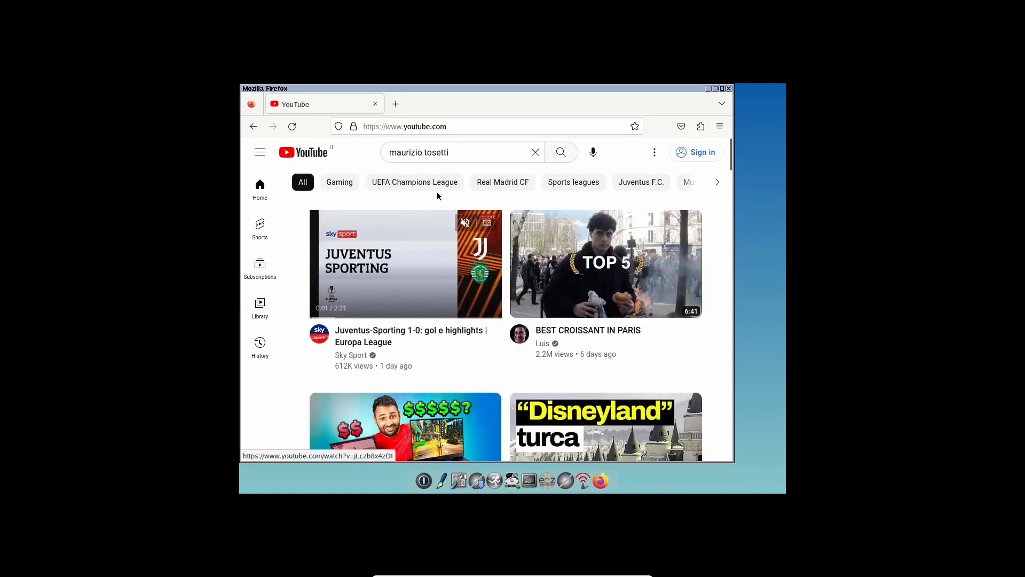
- Search YouTube again for the channel owner's full name and open the channel page down to its video list
click(473, 157)
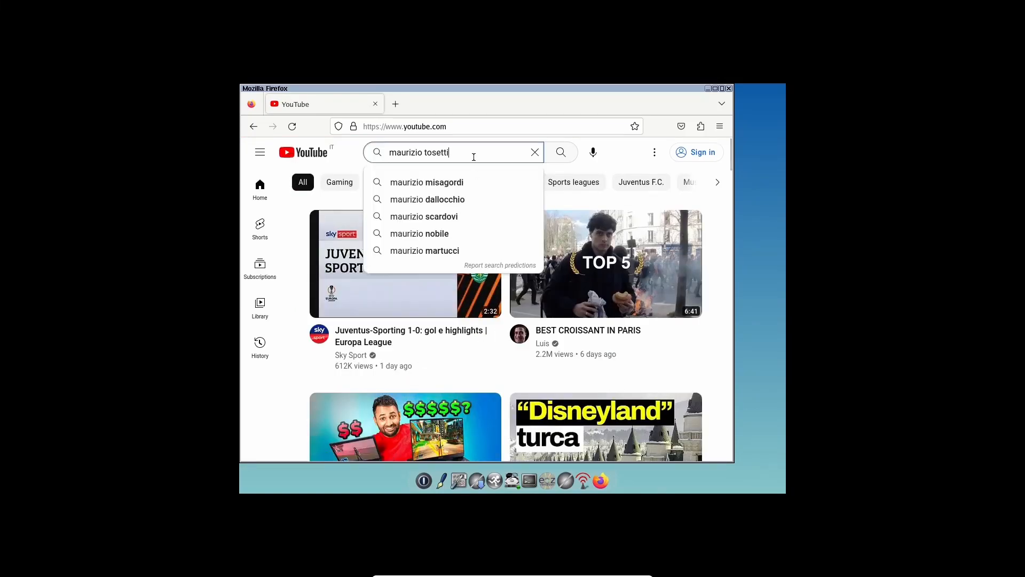
key(Return)
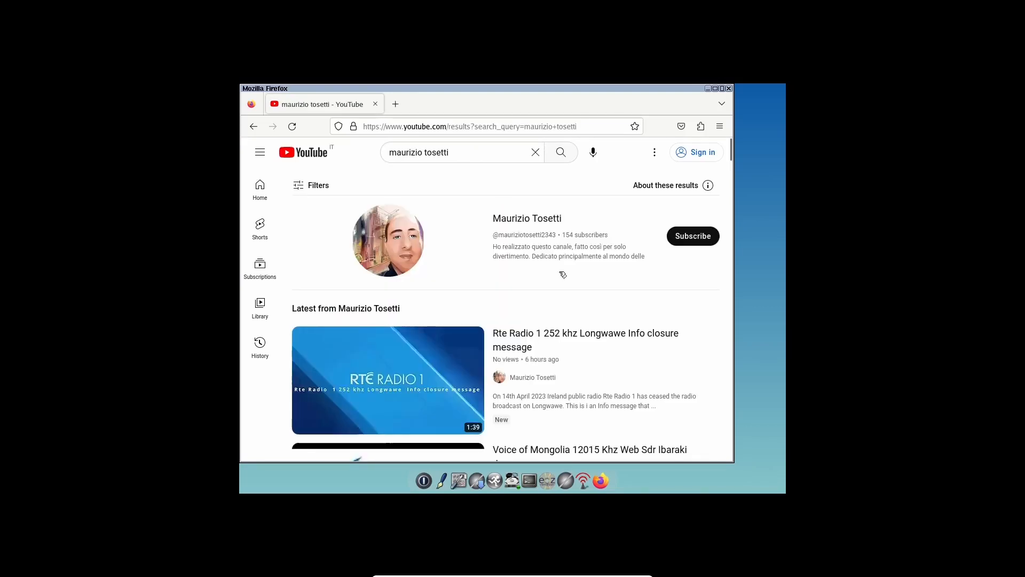
scroll(563, 274, down, 2)
scroll(563, 275, up, 2)
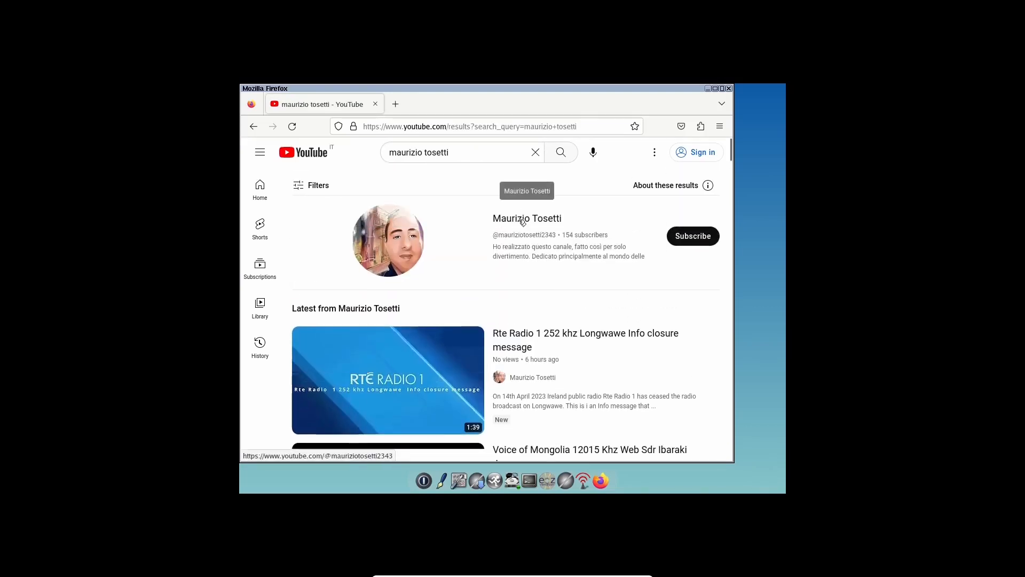
click(521, 217)
scroll(473, 323, down, 3)
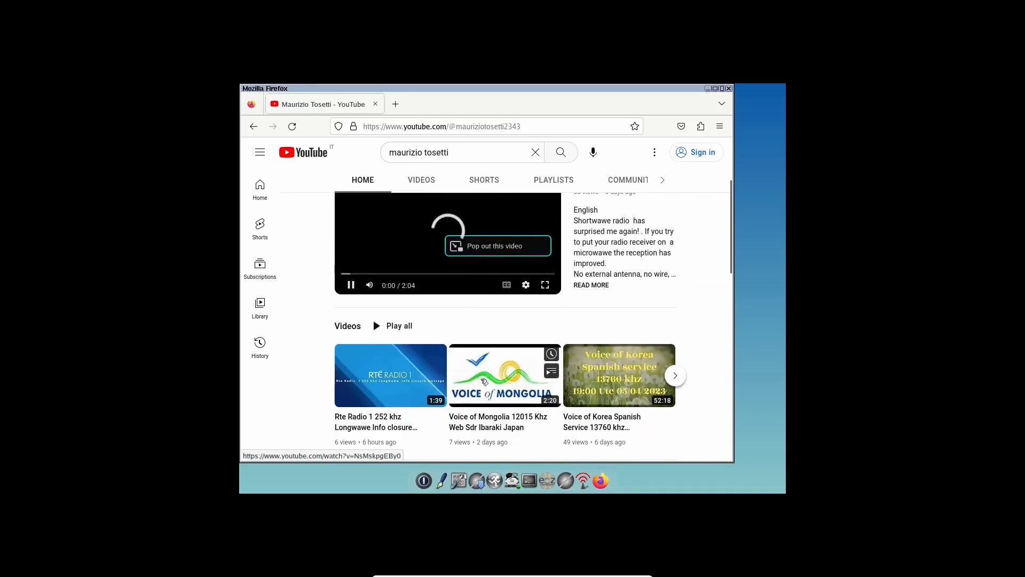
- Try to play the channel's Voice of Korea Spanish Service 13760 khz video, skipping ahead and retrying it after the next suggested video
click(663, 384)
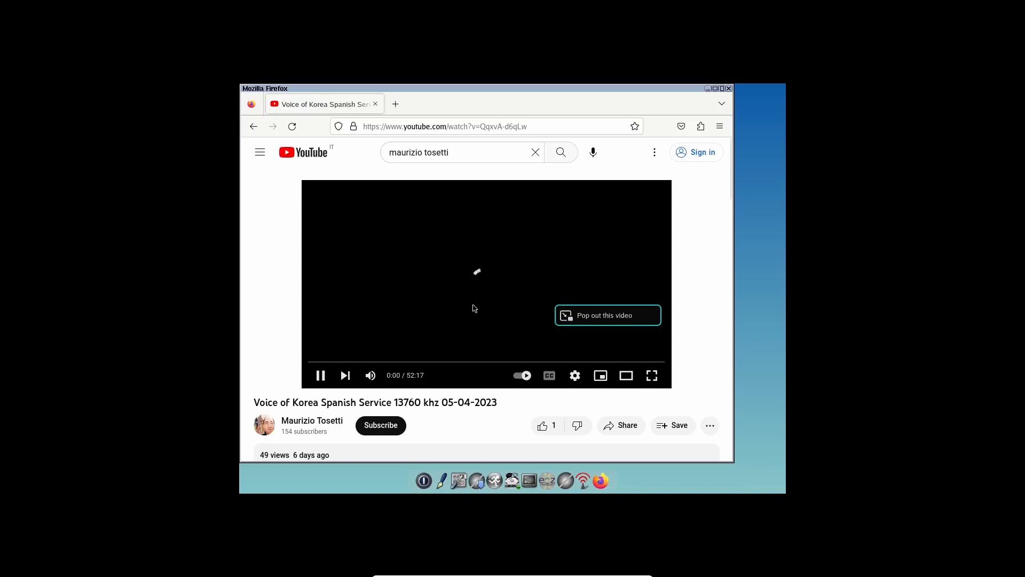
drag(316, 362, 324, 361)
click(345, 376)
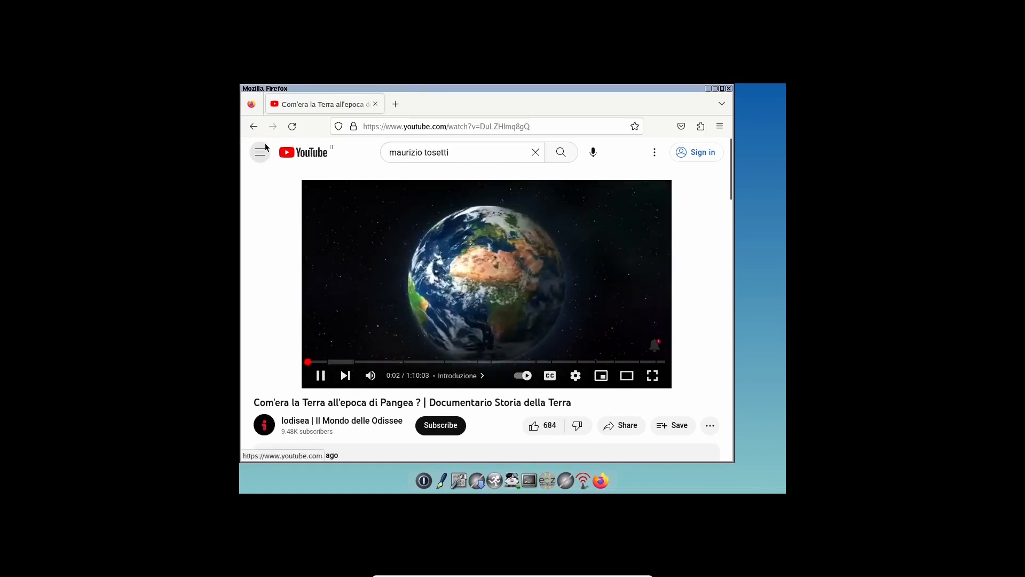
click(254, 126)
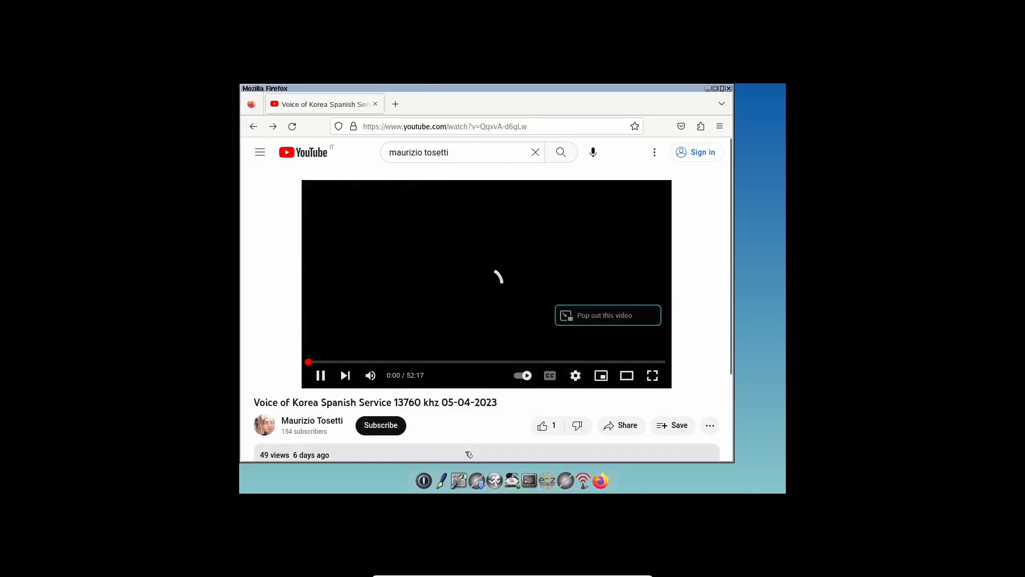
drag(314, 362, 343, 382)
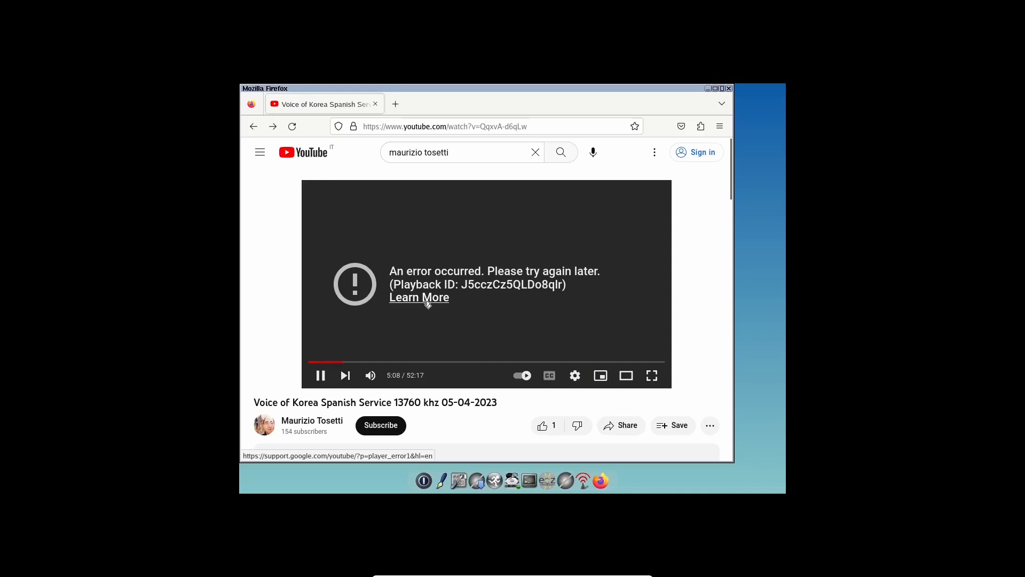
- Open the help on the playback error and read the troubleshooting steps for computers
click(428, 299)
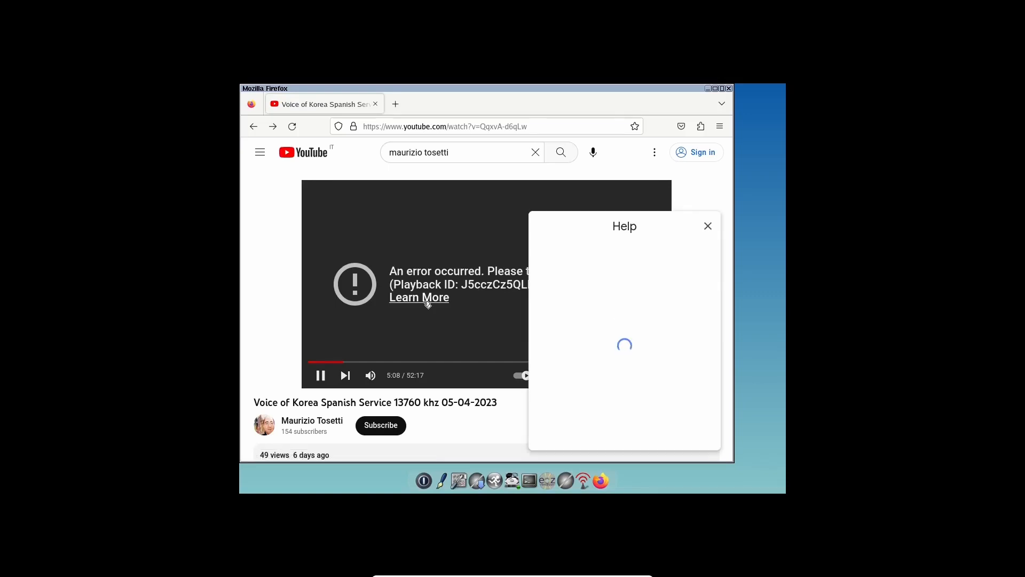
scroll(646, 407, down, 5)
scroll(646, 407, down, 3)
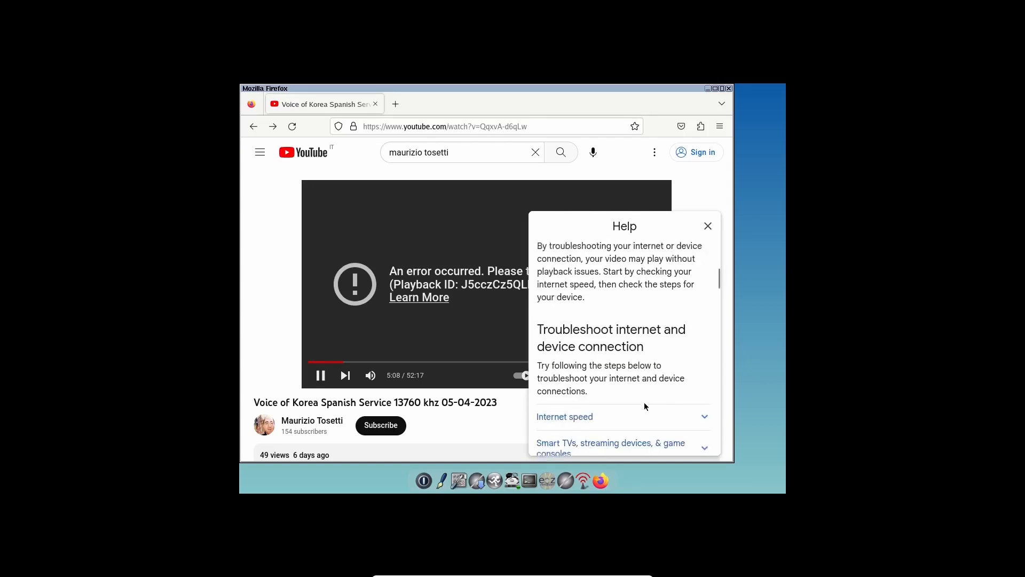
scroll(648, 406, down, 2)
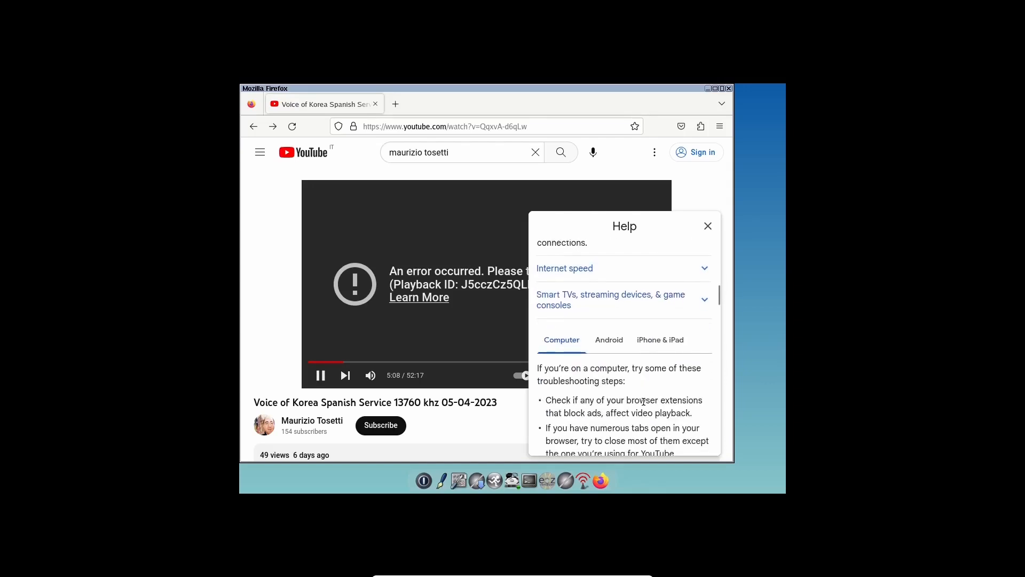
scroll(644, 406, down, 2)
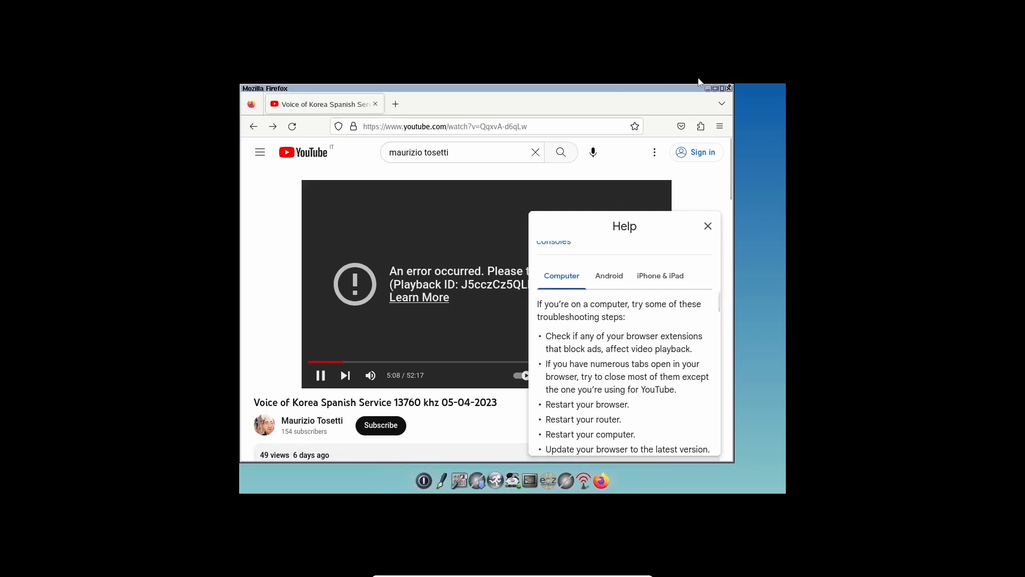
- Close Firefox and look through the SystemTools entries of the desktop menu
click(729, 88)
right_click(568, 336)
mouse_move(571, 356)
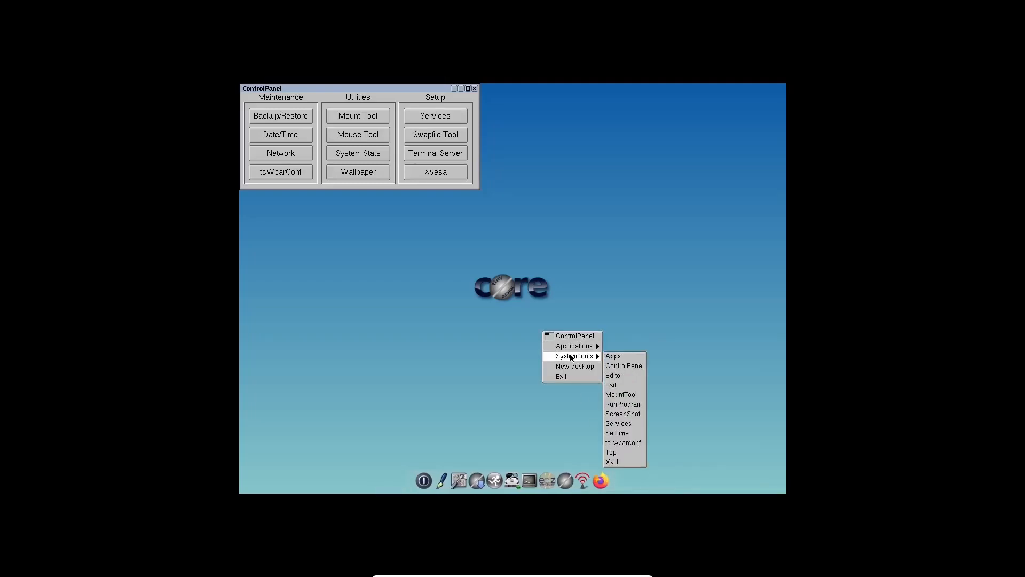
- Relaunch Firefox and search Google for "how to set display on tiny core Linux"
click(604, 479)
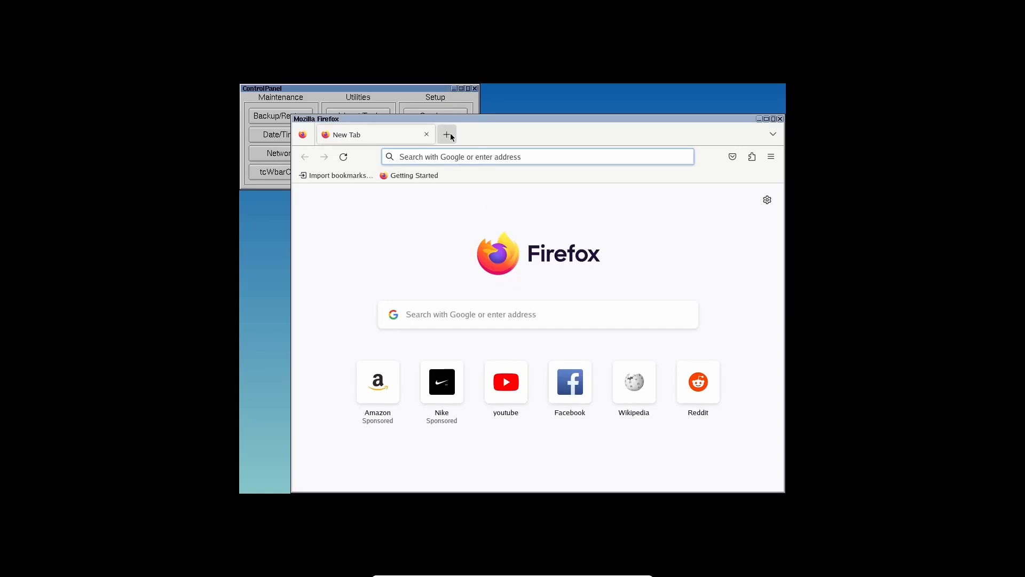
text(how)
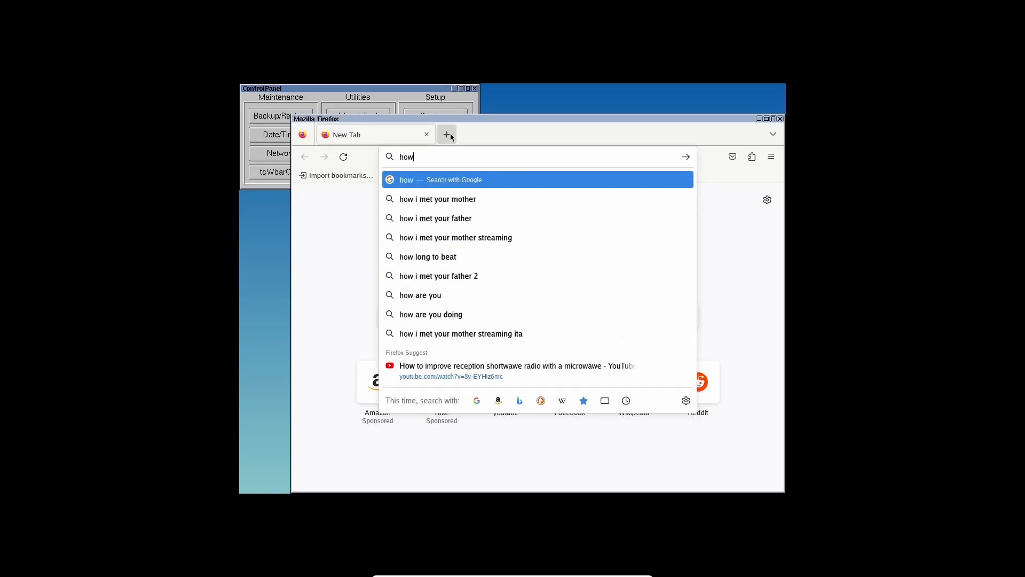
text( to se)
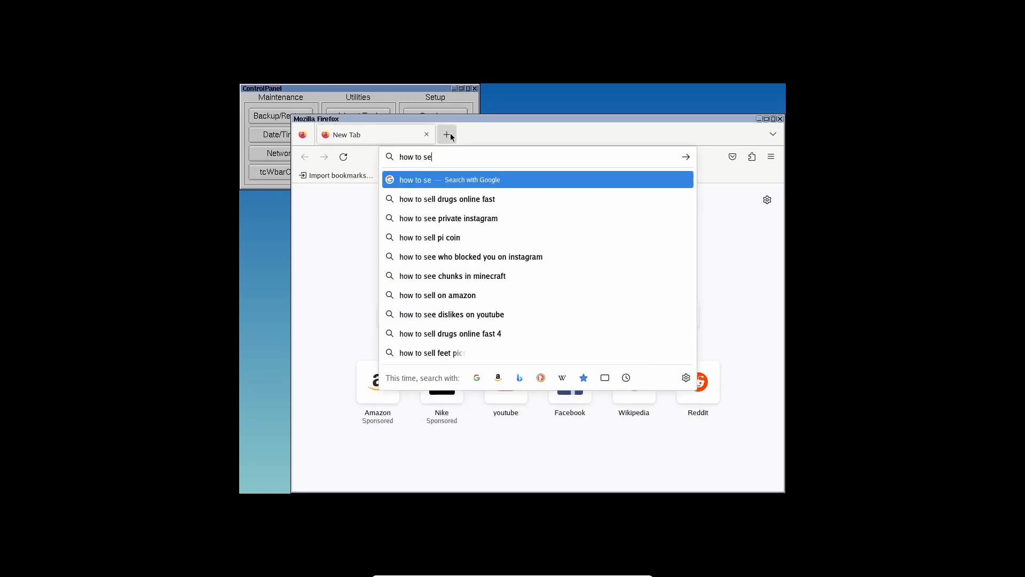
text(t d)
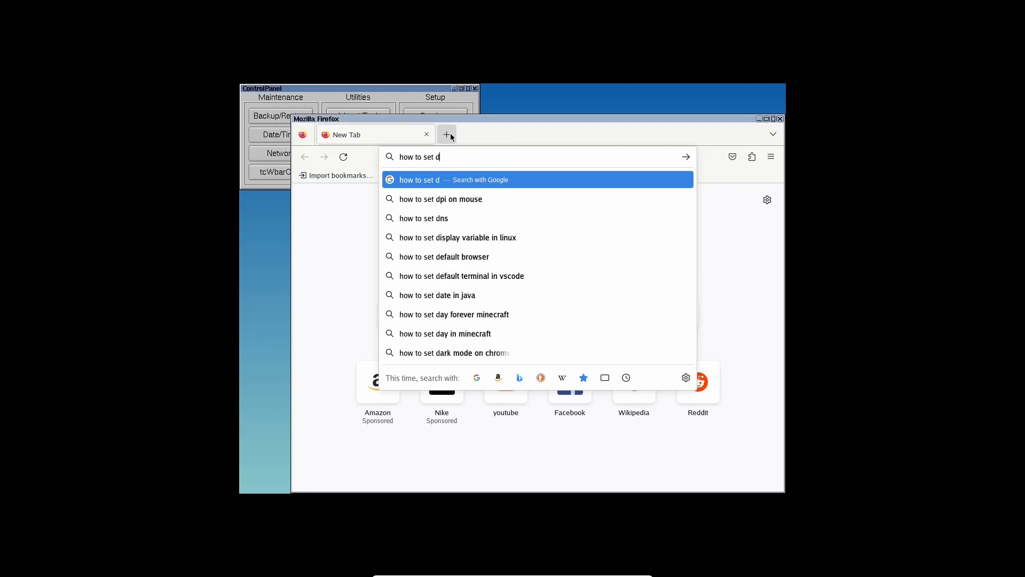
text(isplay )
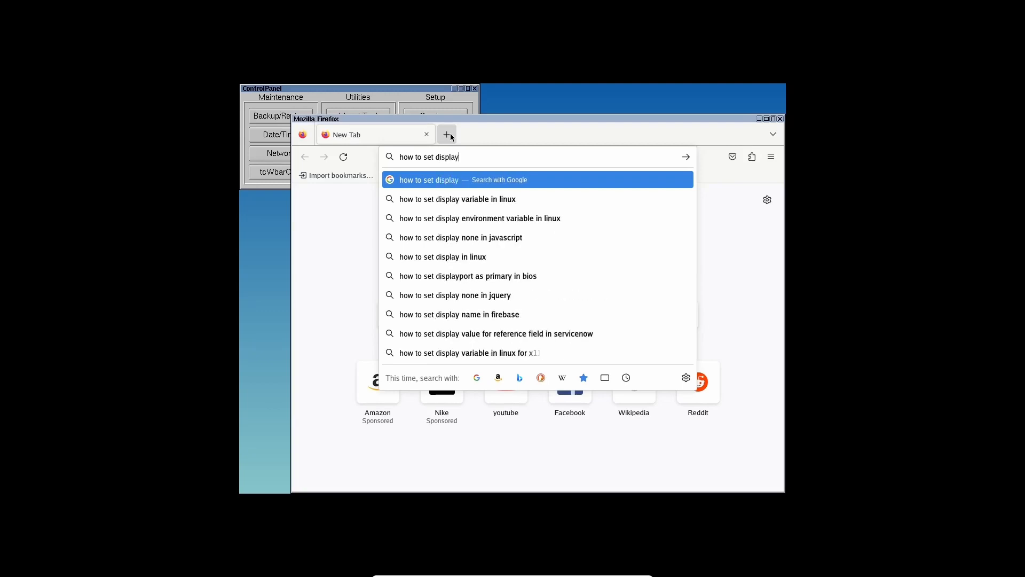
text(on t)
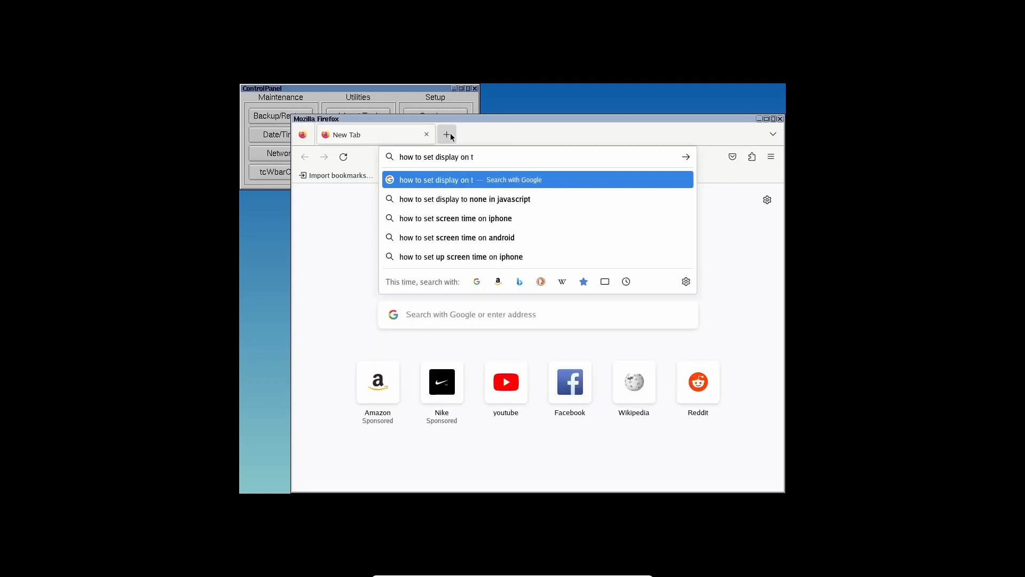
text(iny core Linux)
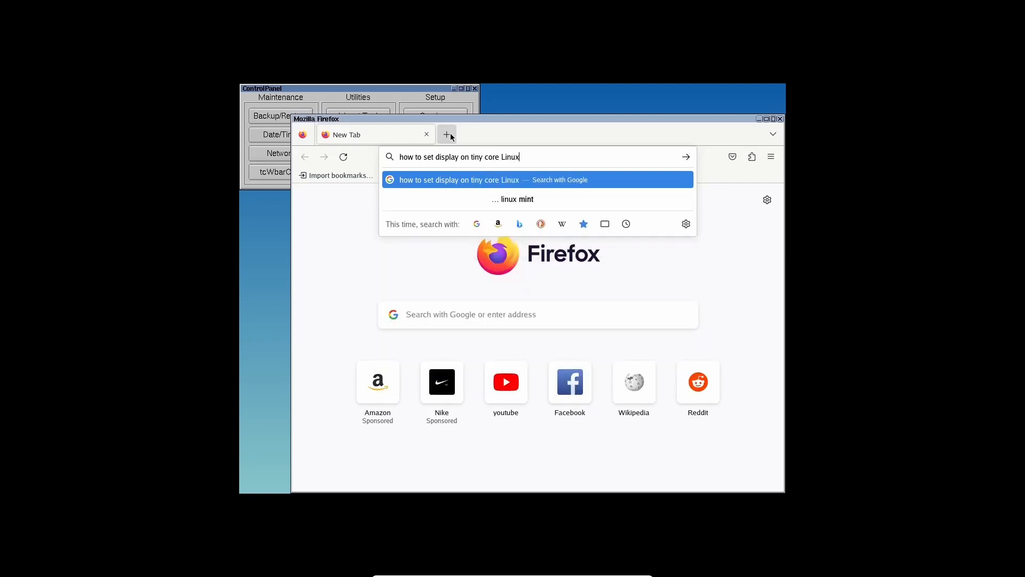
key(Return)
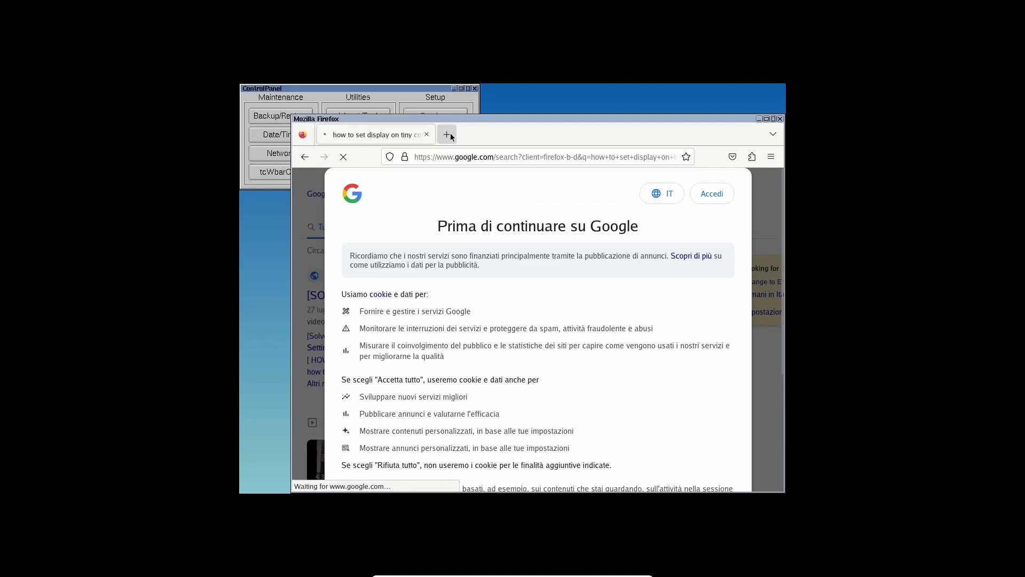
- Accept all of Google's cookies and read through the forum topic "[SOLVED] Screen Resolution 1024x600 - Tiny Core Linux"
scroll(652, 315, down, 5)
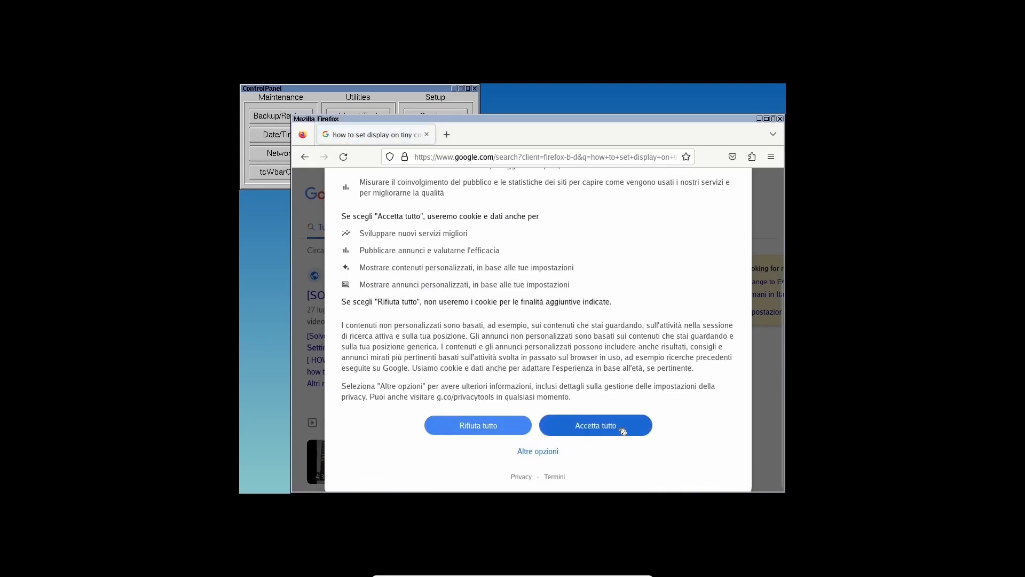
click(618, 428)
click(524, 294)
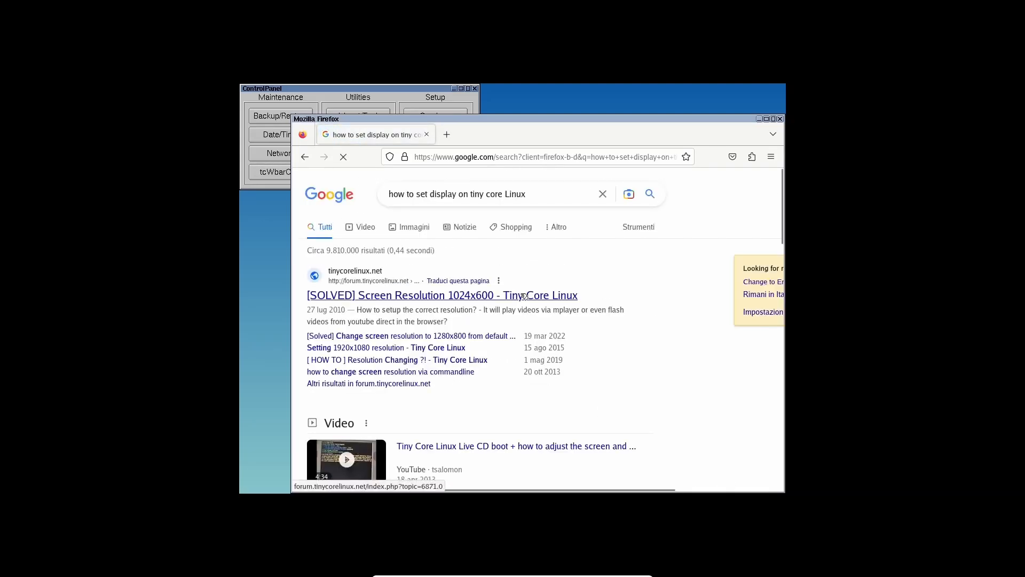
click(524, 296)
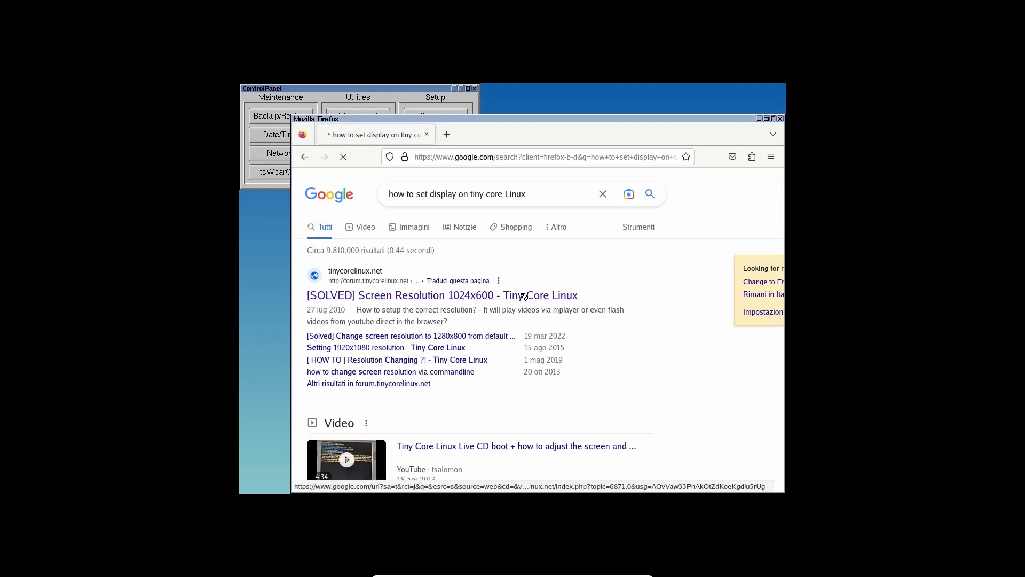
scroll(521, 296, down, 4)
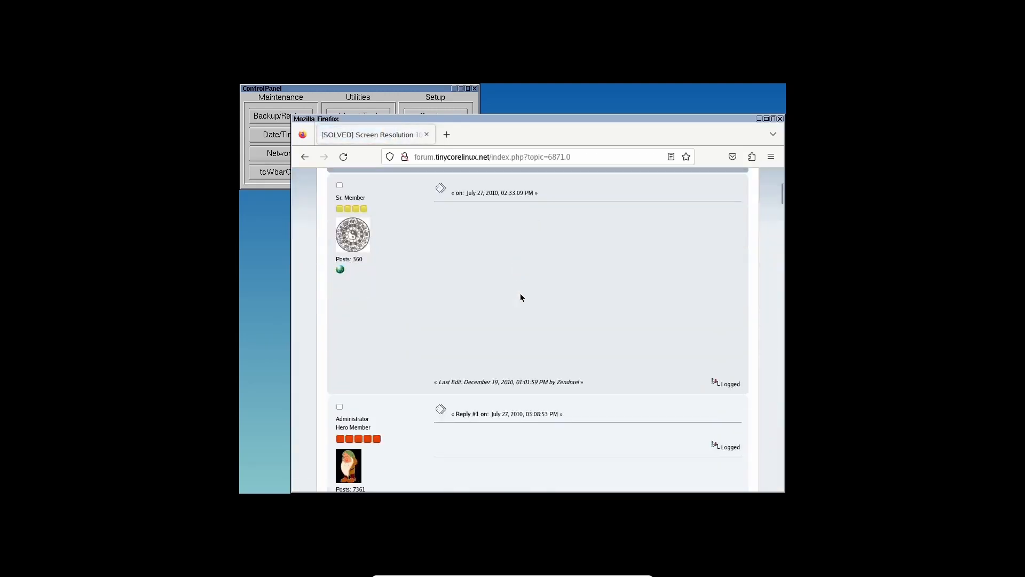
scroll(521, 296, down, 6)
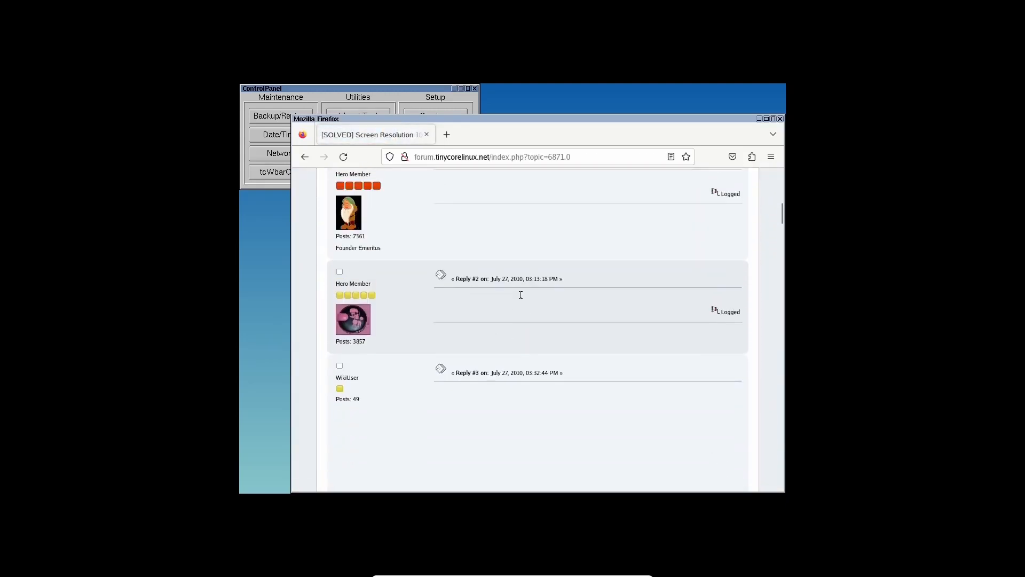
scroll(525, 298, up, 1)
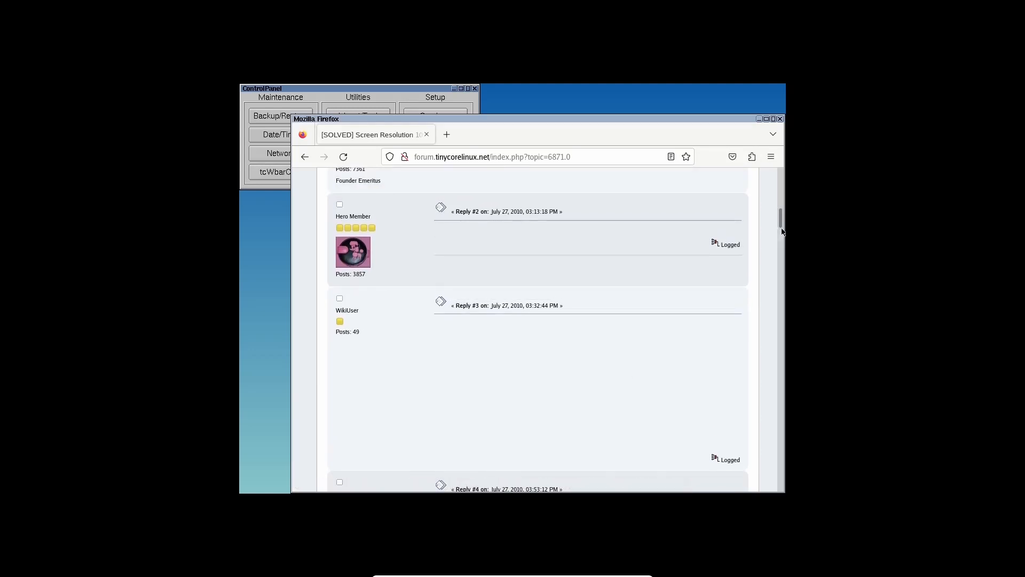
drag(782, 224, 767, 131)
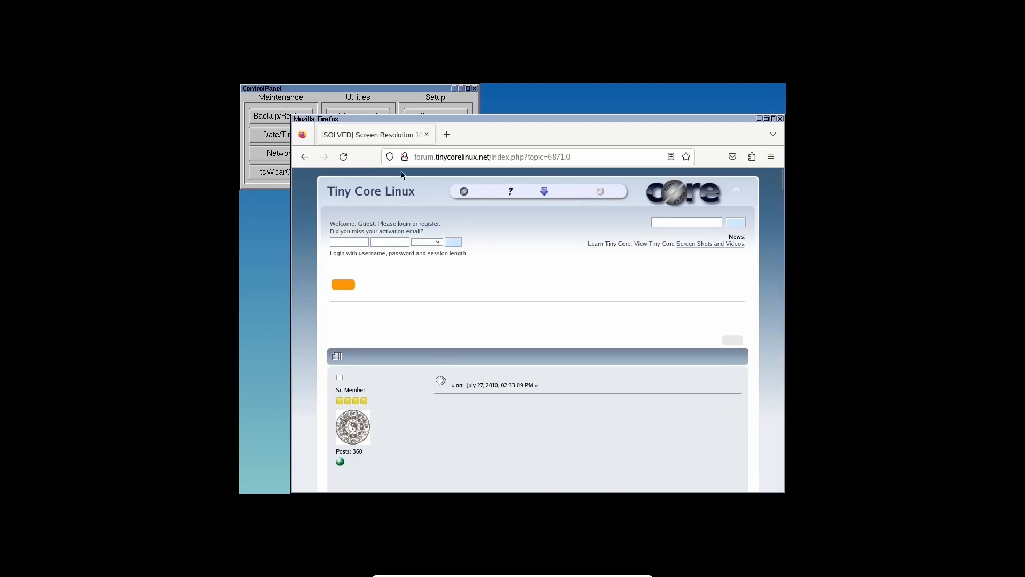
- Return to the results, read the solved forum topic on changing screen resolution to 1280x800, and close Firefox
click(304, 157)
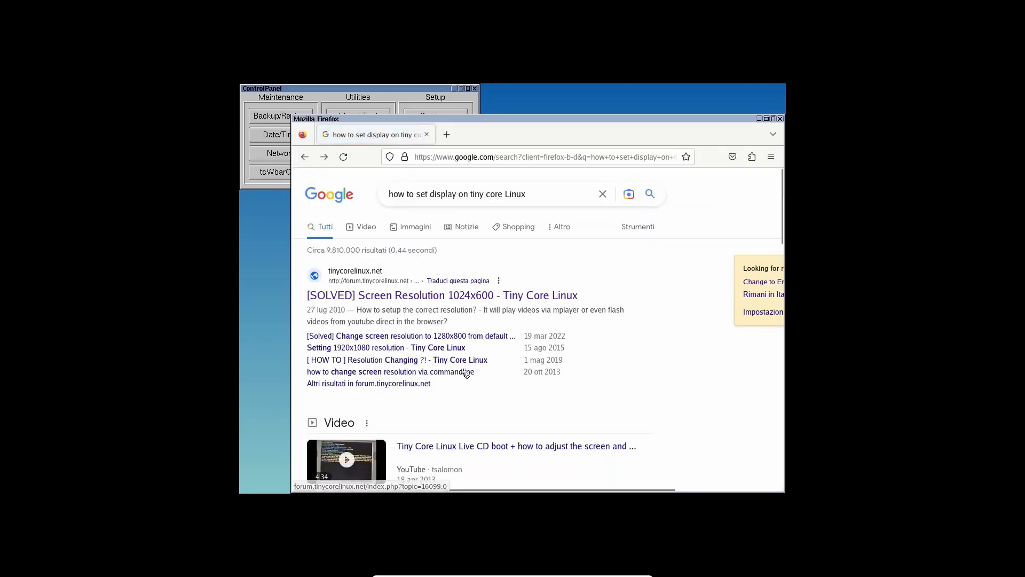
click(463, 336)
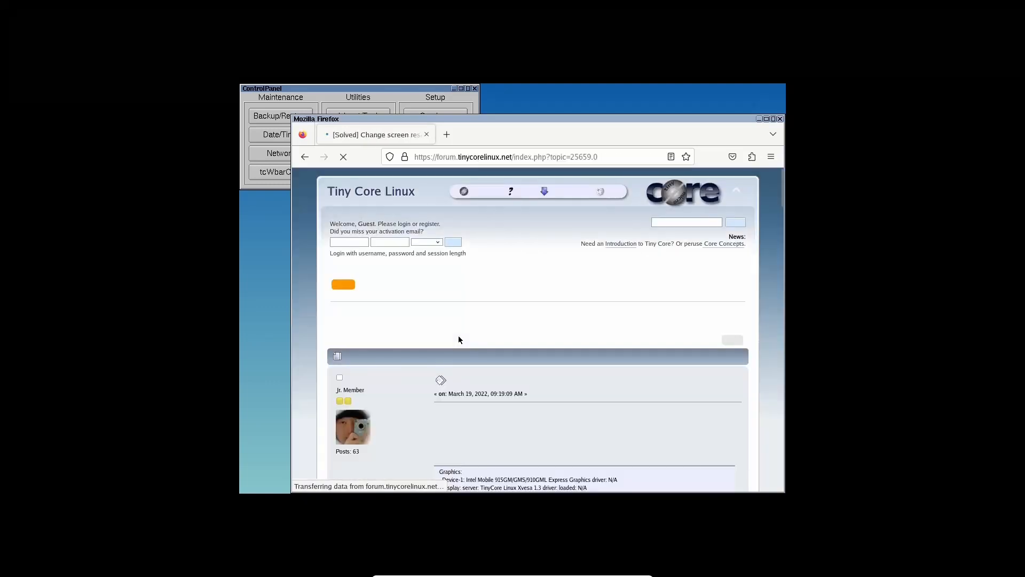
scroll(458, 340, down, 2)
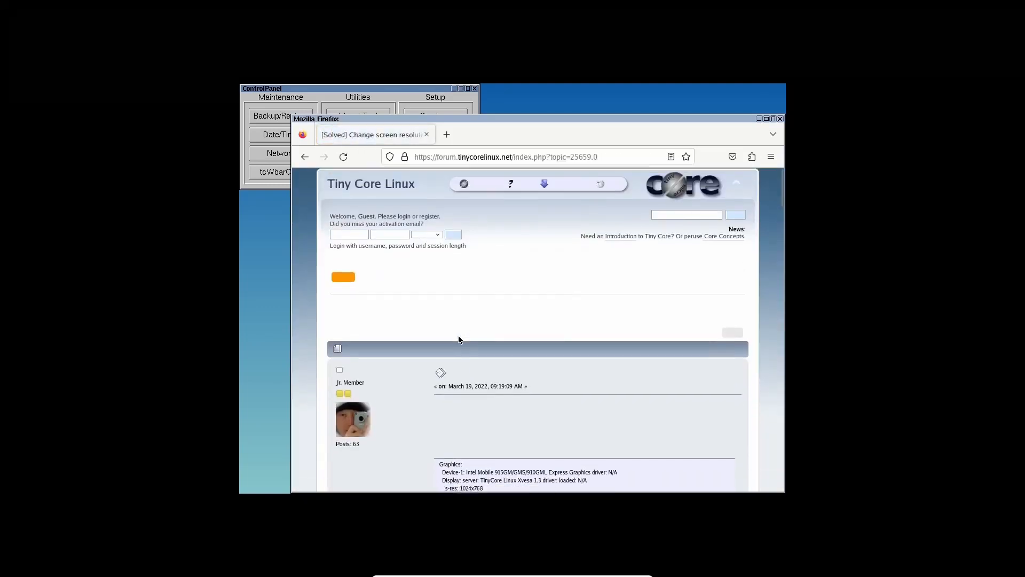
scroll(459, 340, down, 5)
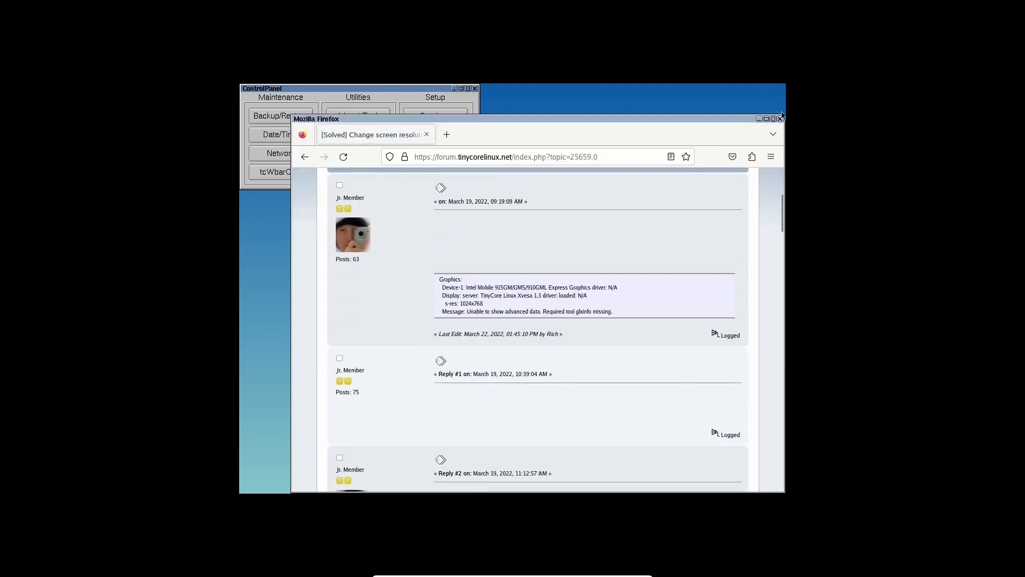
click(780, 119)
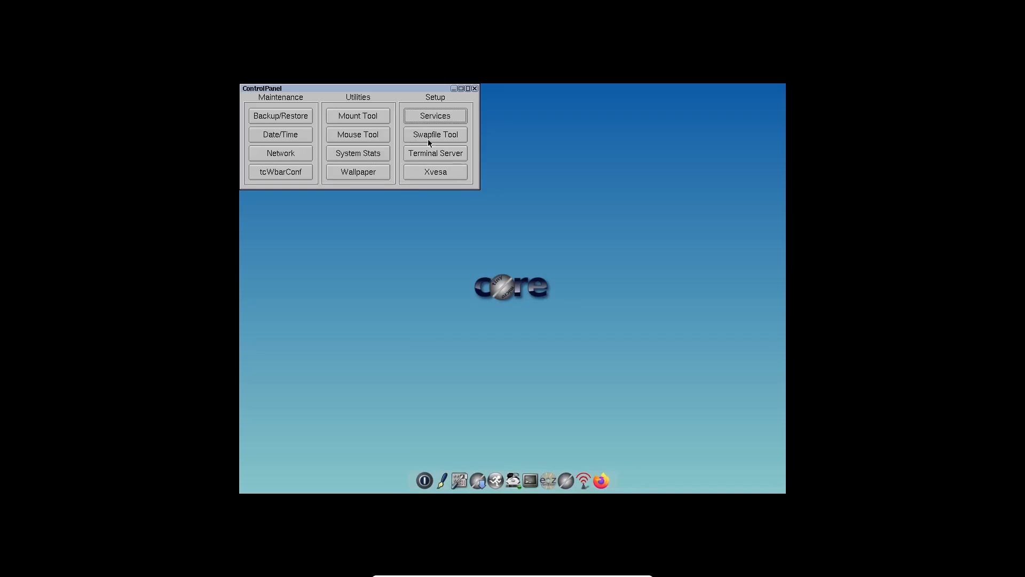
- Run the Xvesa setup, choosing option 14 (1024x768x15) as the resolution and option 2 (USB 2 Button) as the mouse
click(438, 170)
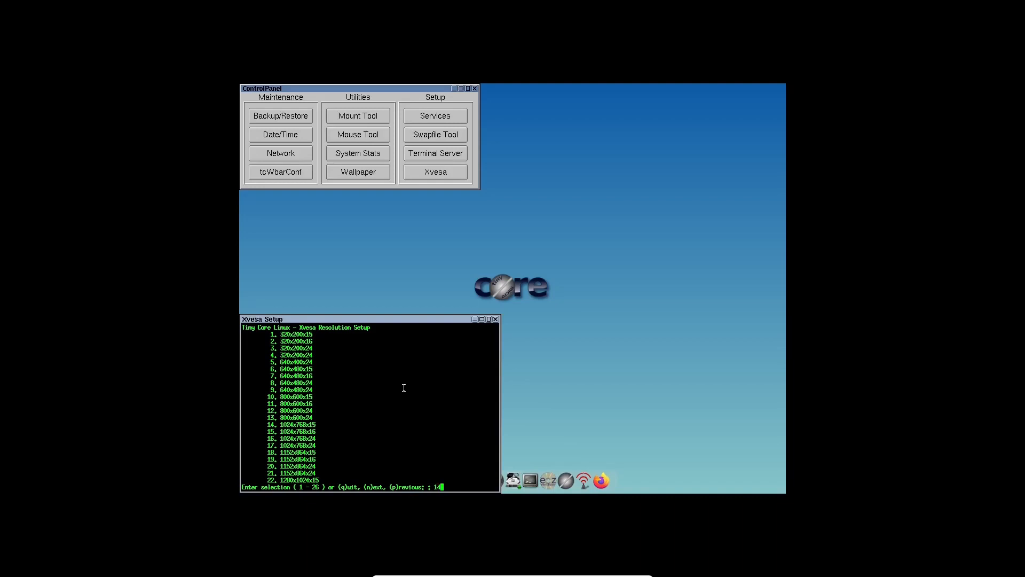
key(Return)
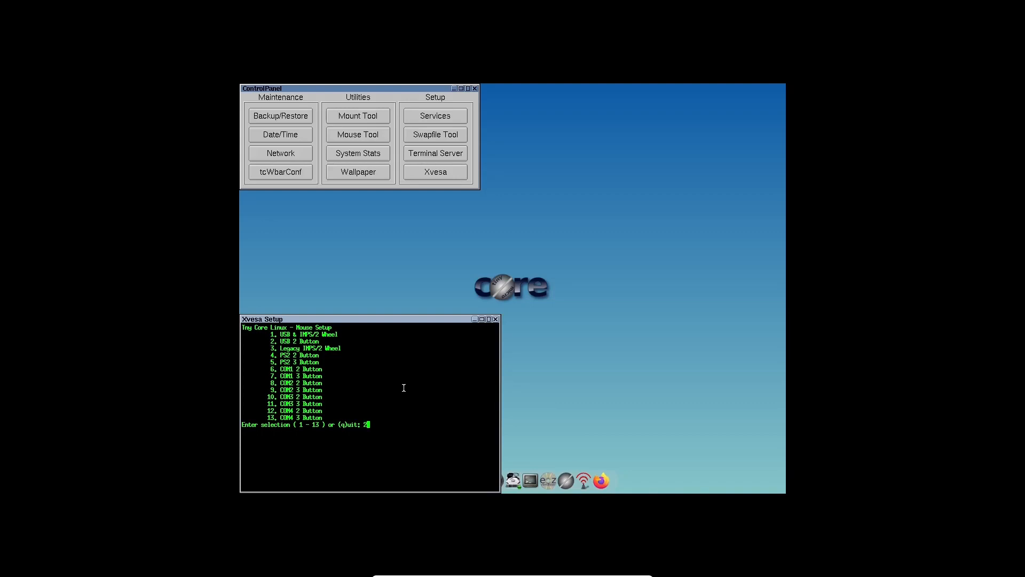
text(2)
key(Return)
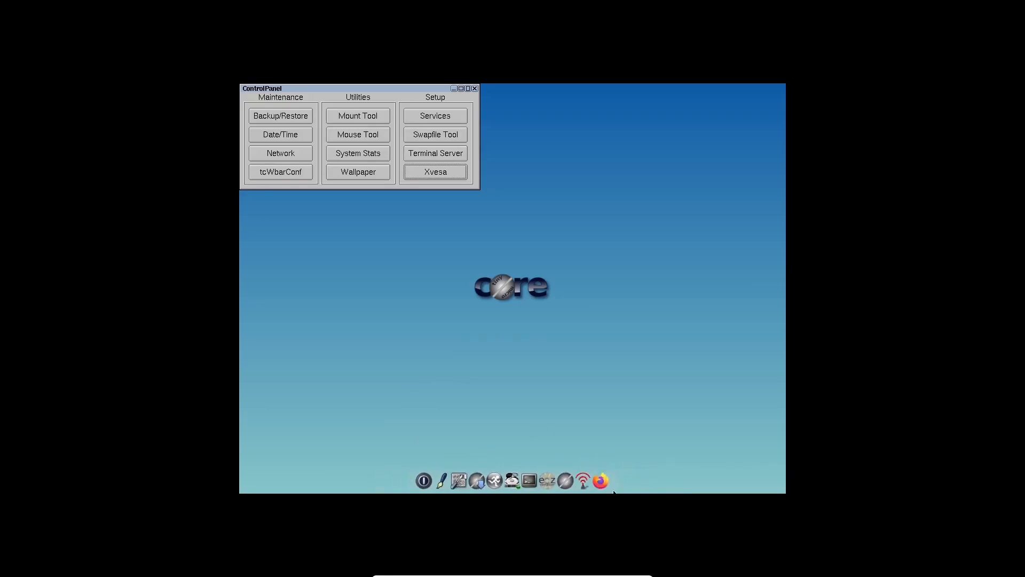
right_click(585, 210)
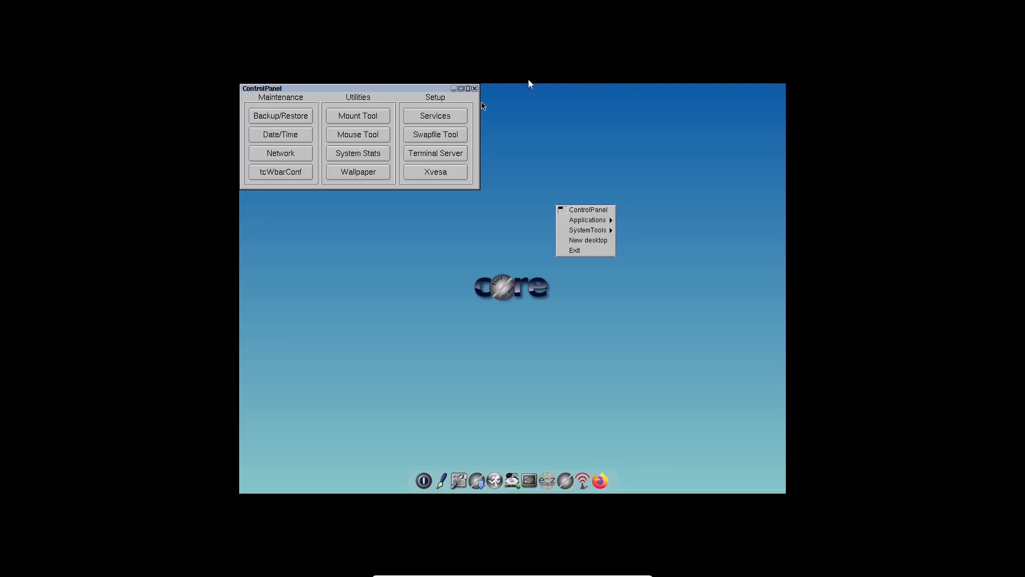
click(240, 106)
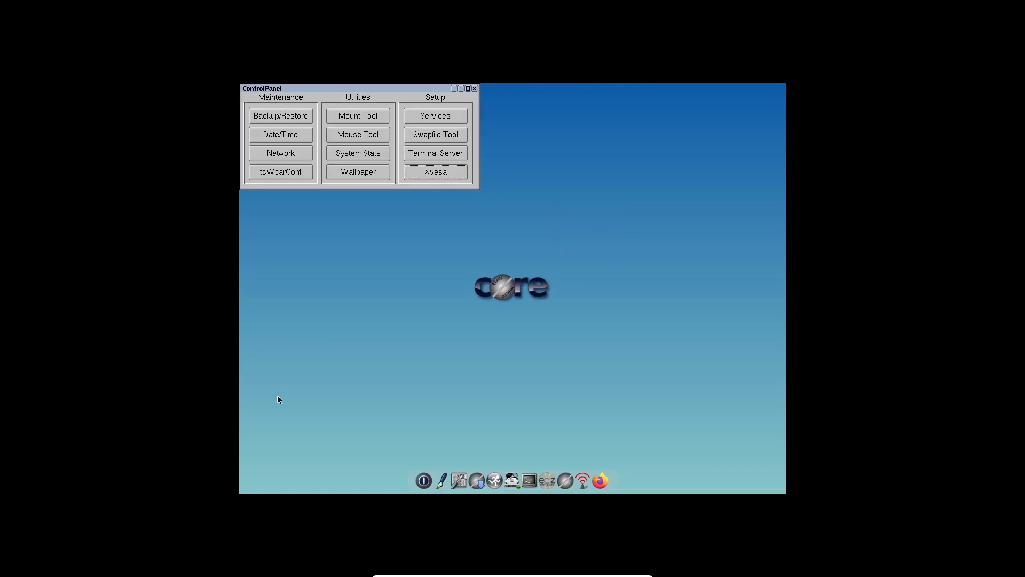
- Relaunch Firefox and check how the Wikipedia, Wikiquote and YouTube websites load
click(605, 477)
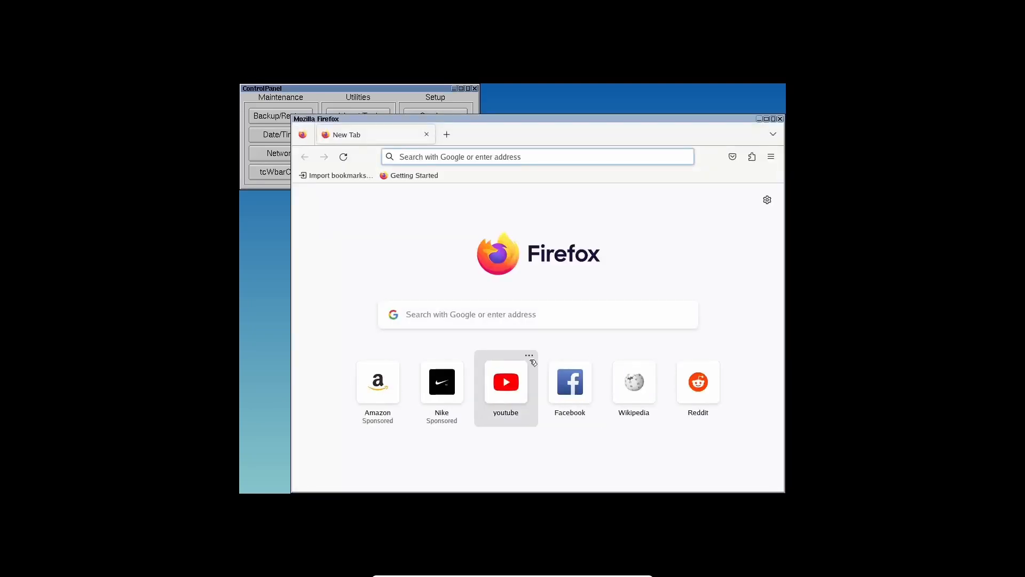
click(636, 382)
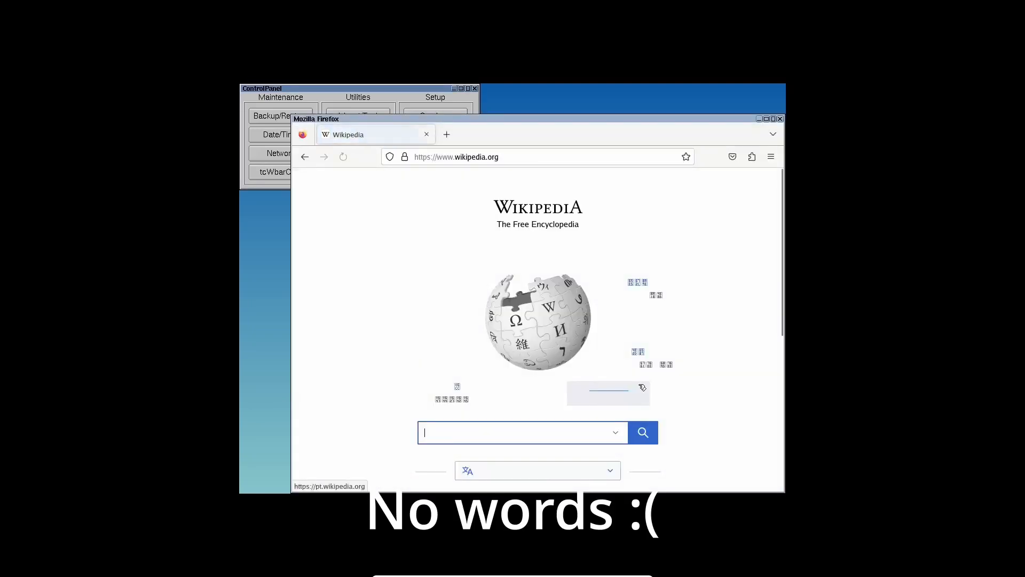
scroll(635, 356, down, 5)
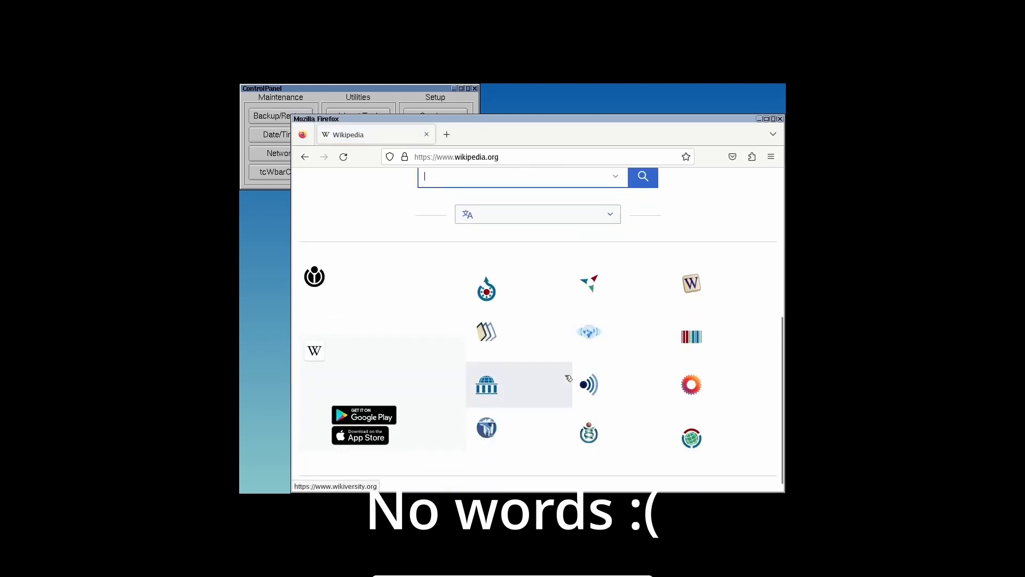
click(632, 390)
scroll(629, 386, down, 5)
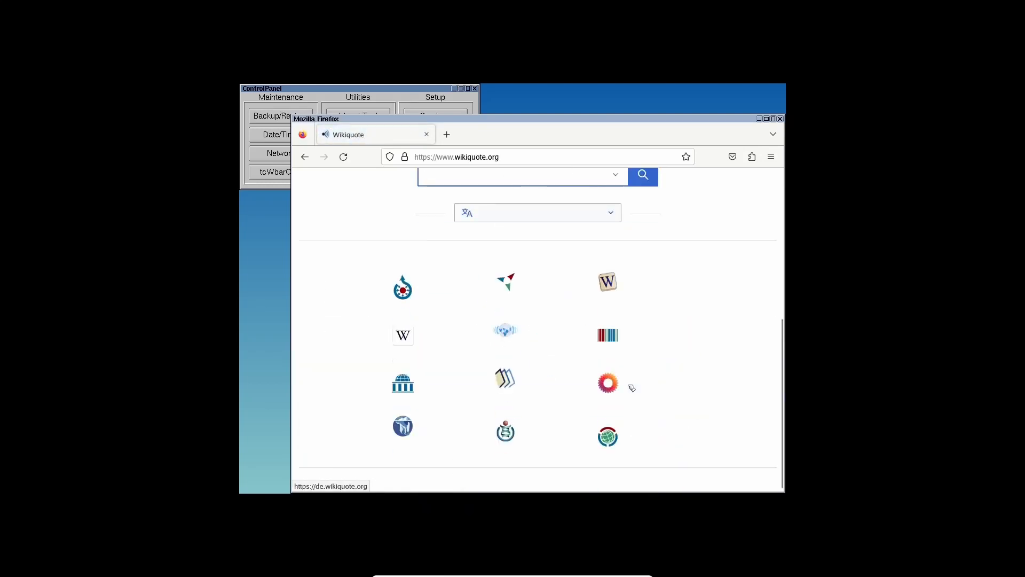
scroll(587, 284, up, 1)
click(510, 157)
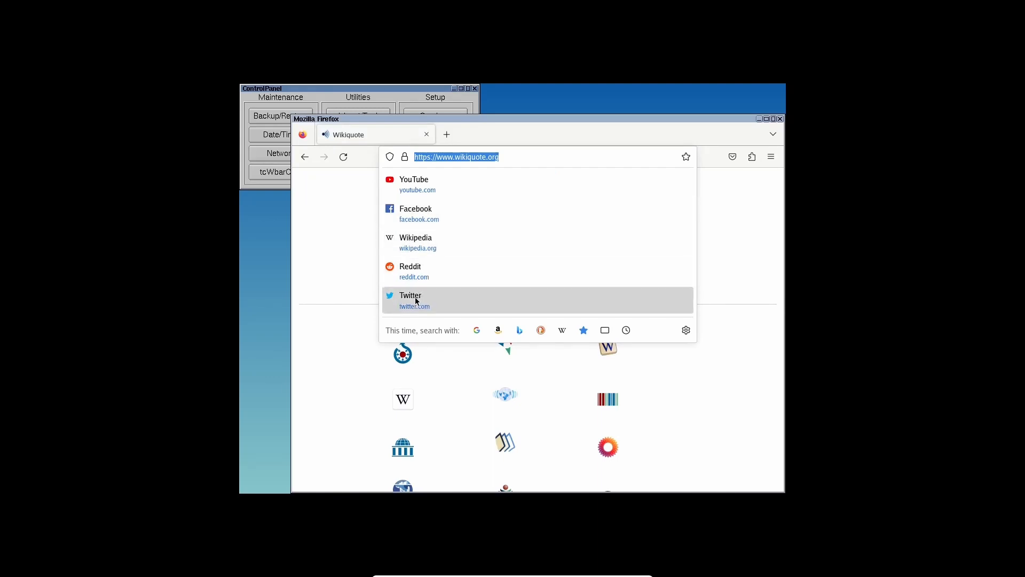
click(419, 187)
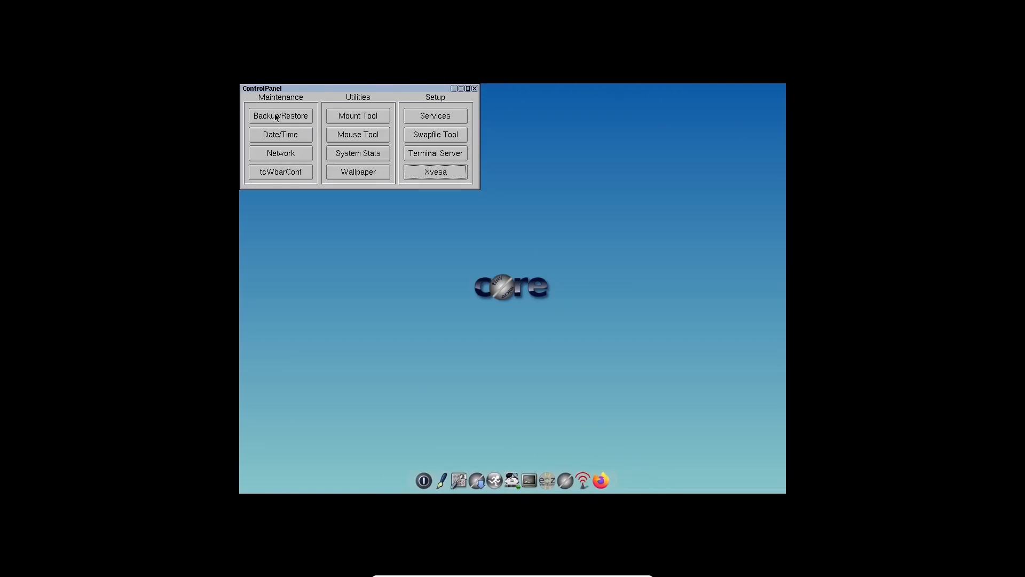
- Shut down the Core Linux system with the backup option left at None
click(426, 480)
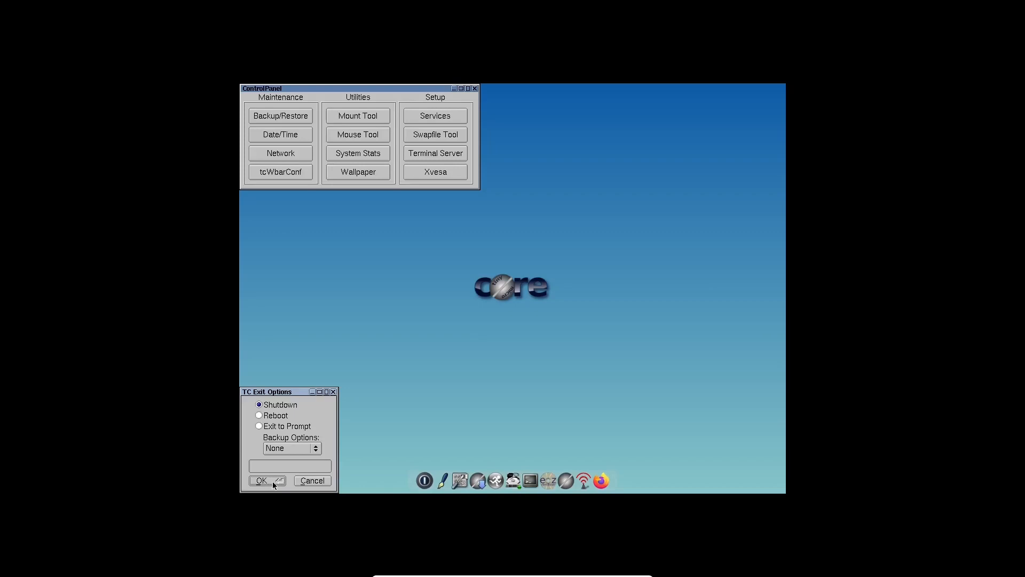
click(254, 406)
click(261, 480)
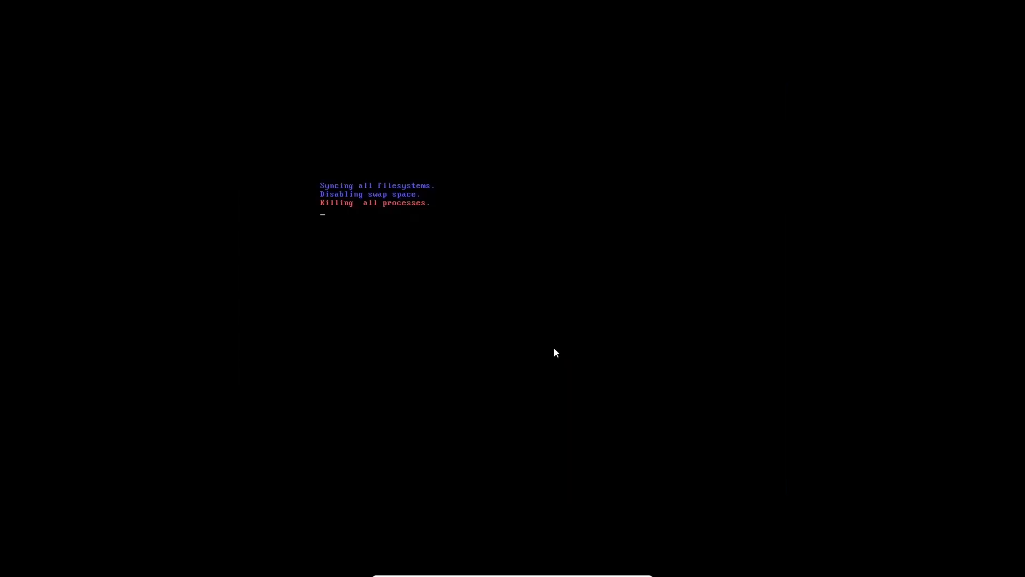